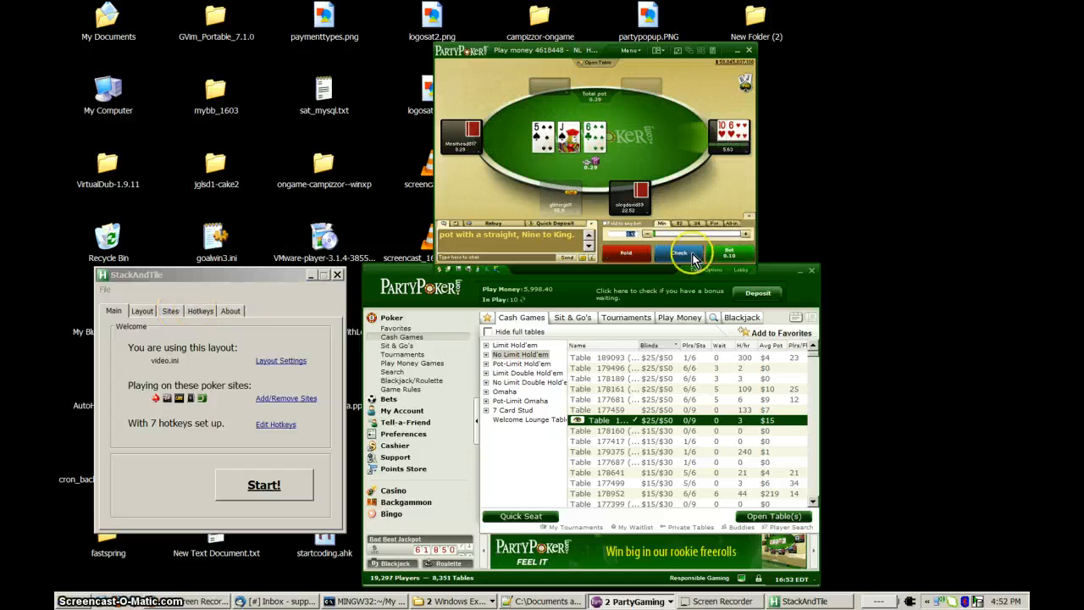
Check the current poker hand and review the supported poker sites available in the StackAndTile site settings.
{"action": "left_click", "coordinate": [682, 256]}
{"action": "left_click", "coordinate": [170, 311]}
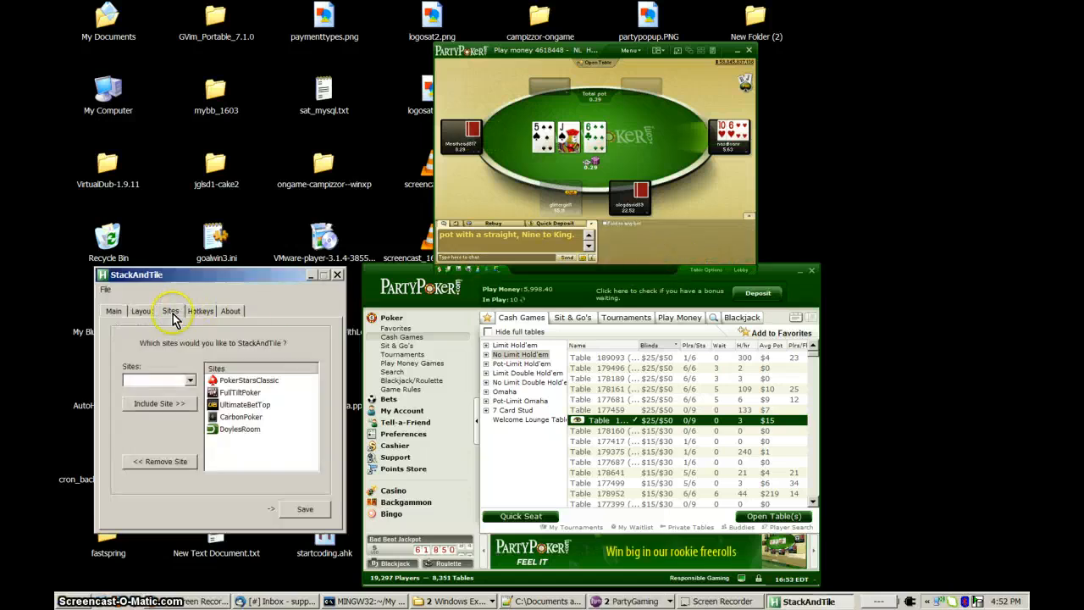
{"action": "left_click", "coordinate": [190, 383]}
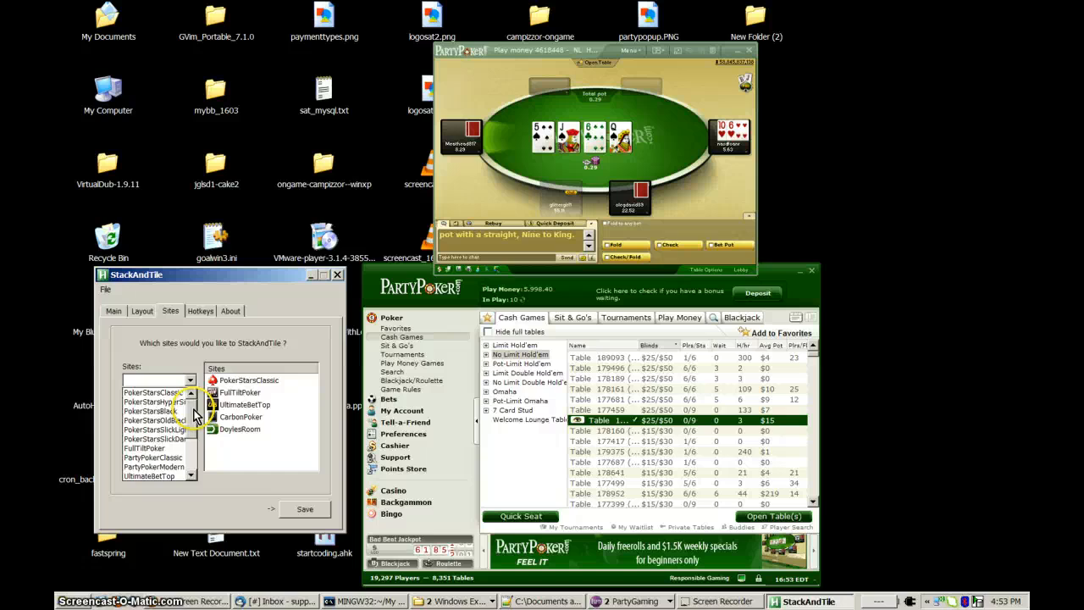
{"action": "left_click_drag", "start_coordinate": [194, 414], "coordinate": [197, 447]}
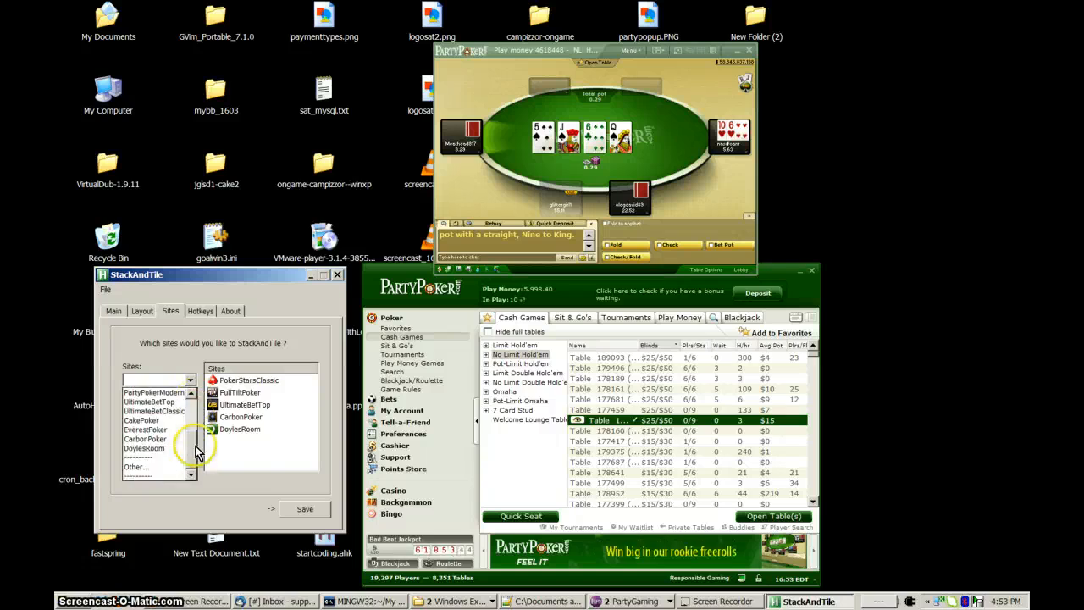
{"action": "left_click", "coordinate": [193, 385]}
{"action": "left_click", "coordinate": [654, 196]}
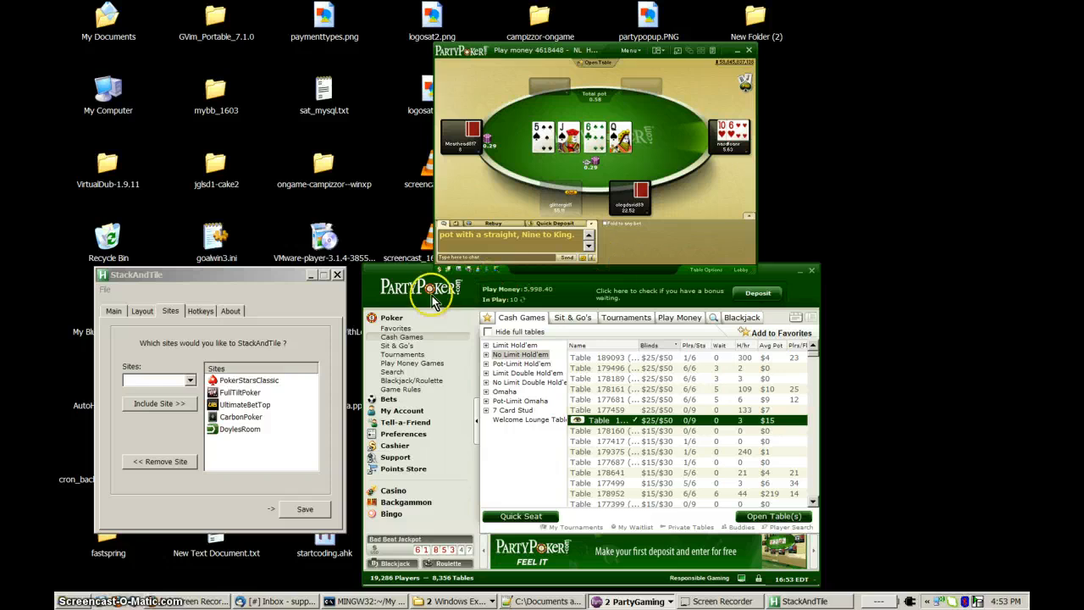
Include the "Other..." site option to launch the custom site wizard, accepting the closing and administrator notices.
{"action": "left_click", "coordinate": [193, 382]}
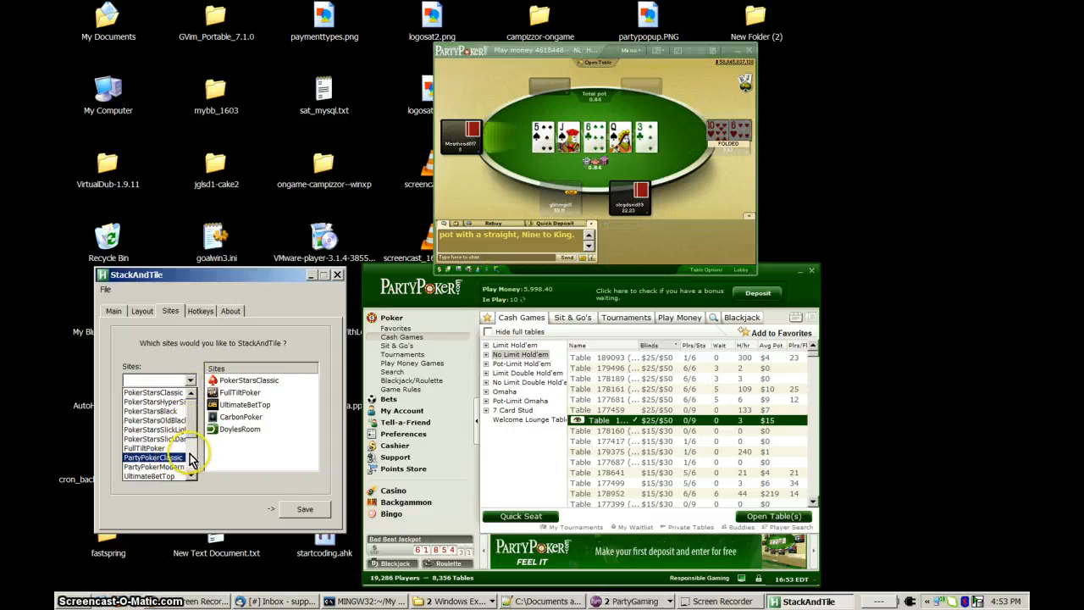
{"action": "left_click", "coordinate": [191, 459]}
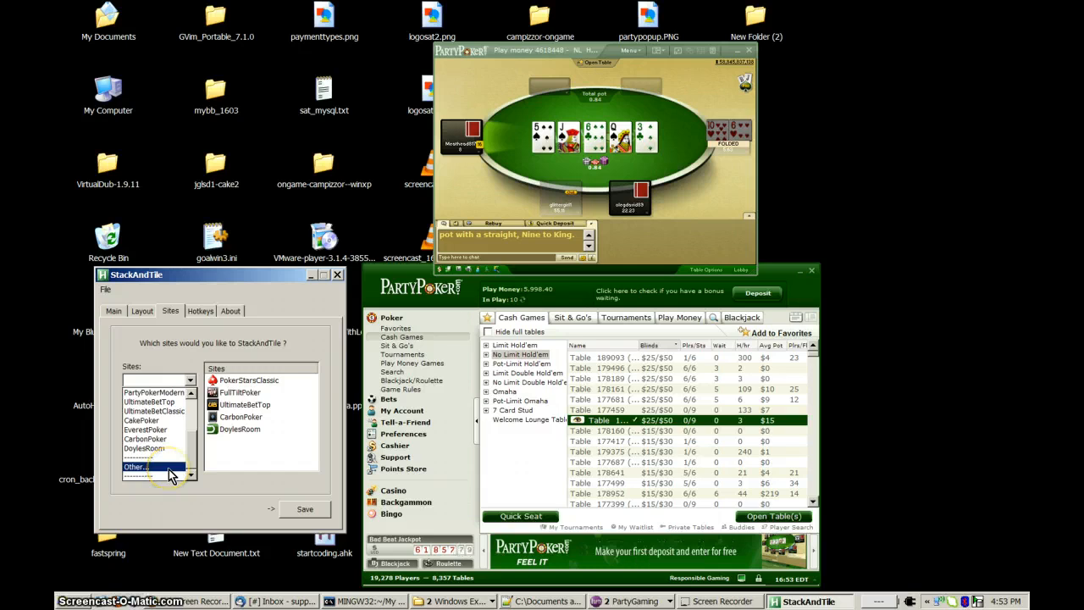
{"action": "left_click", "coordinate": [168, 473]}
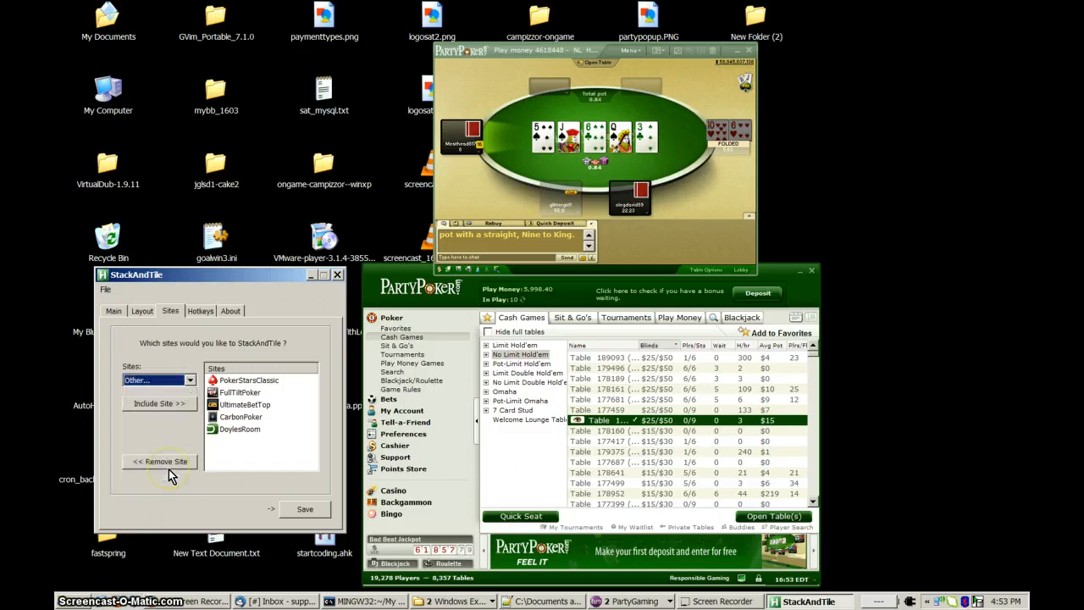
{"action": "left_click", "coordinate": [159, 404]}
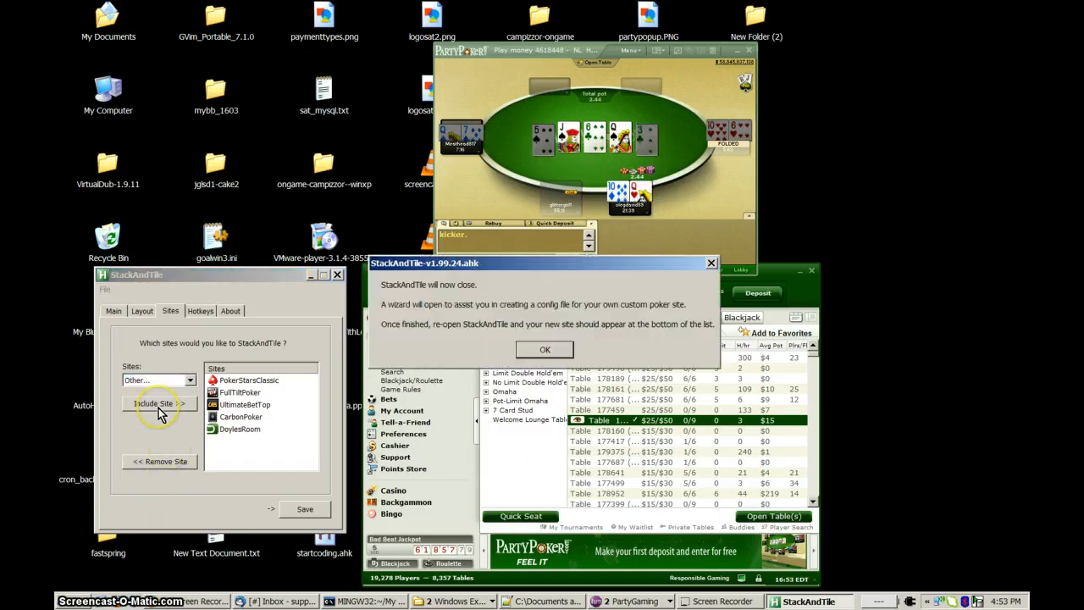
{"action": "left_click", "coordinate": [544, 350]}
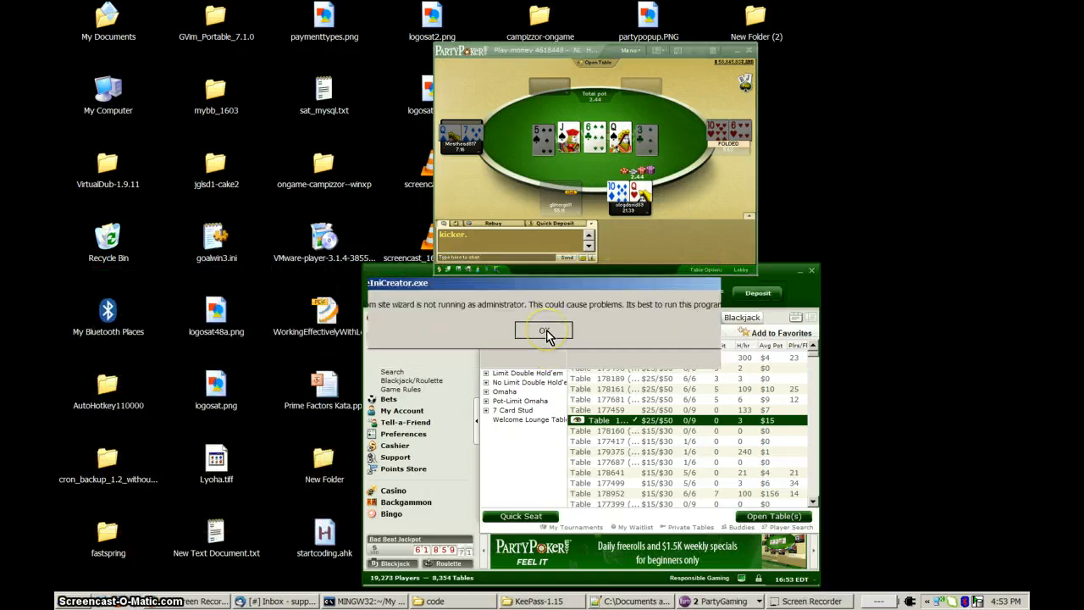
{"action": "left_click", "coordinate": [546, 334]}
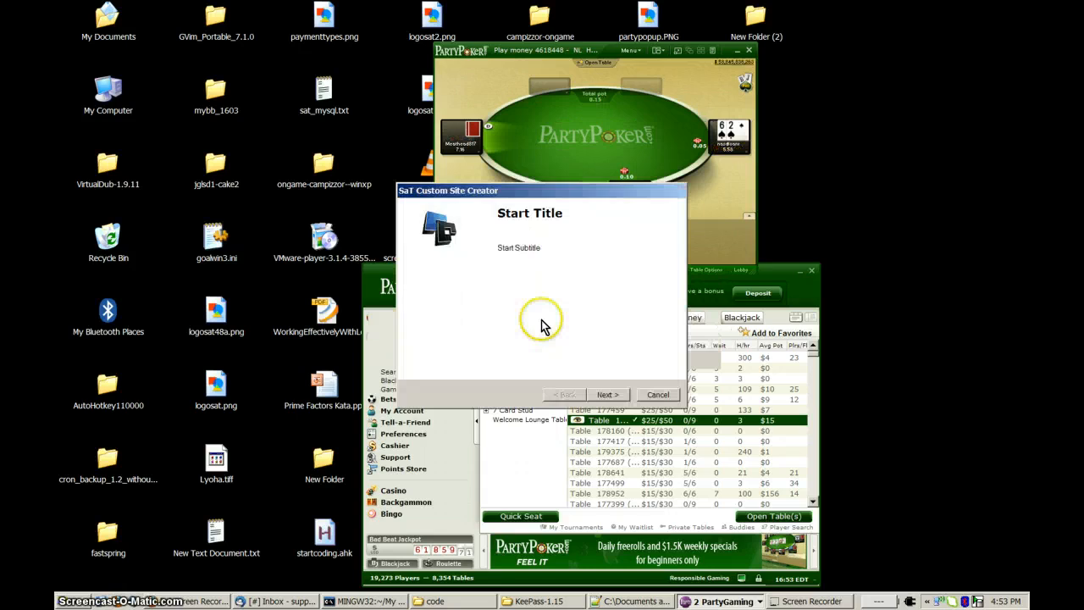
Capture the open play-money table in the wizard's table-matching step, keep its table class, and continue to Step 2.
{"action": "left_click_drag", "start_coordinate": [514, 193], "coordinate": [216, 118]}
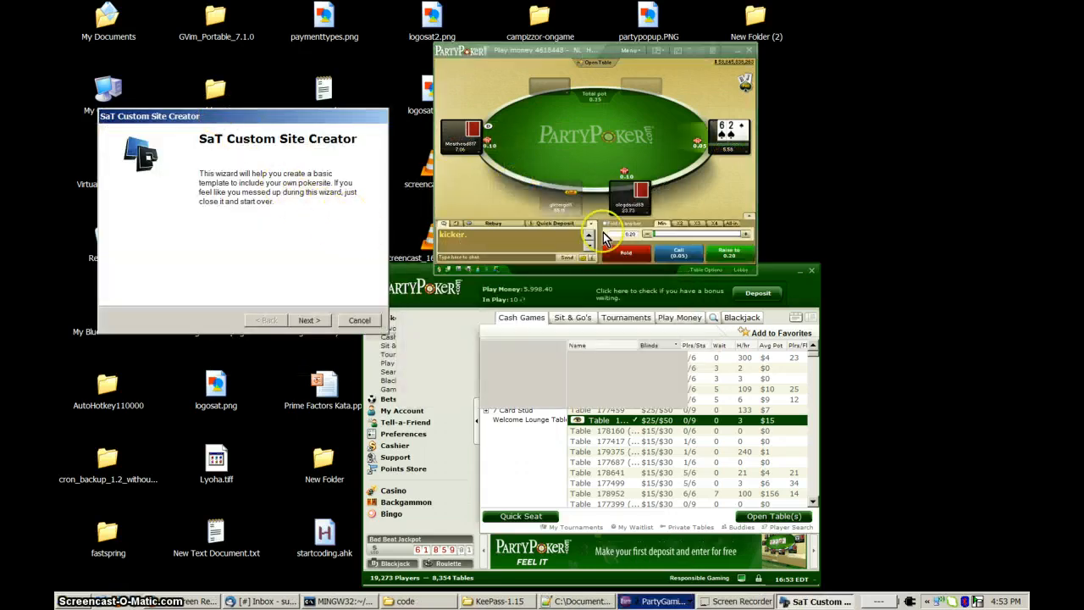
{"action": "left_click", "coordinate": [309, 320]}
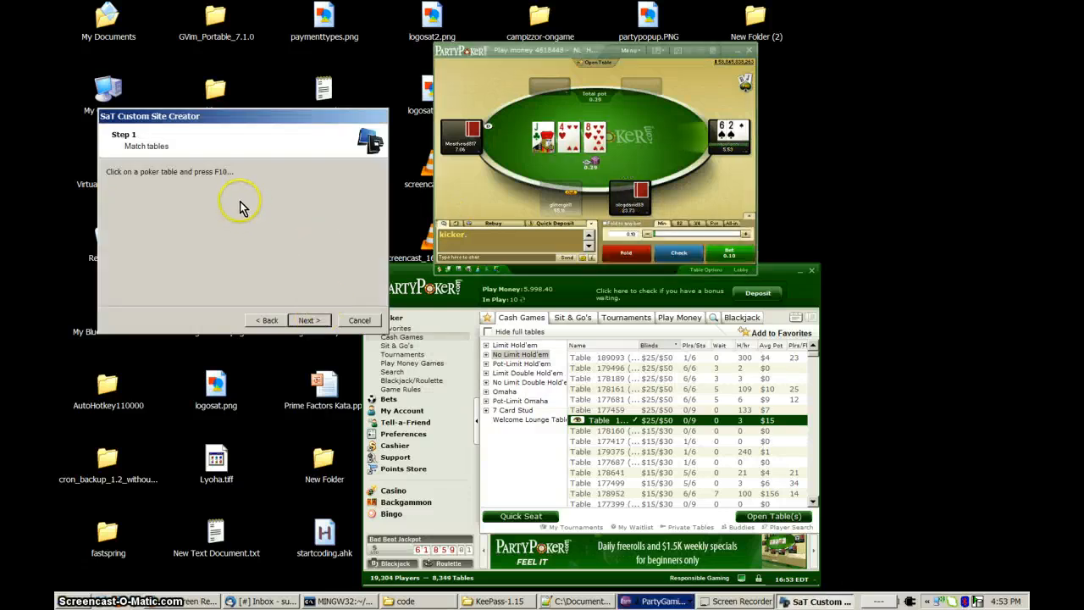
{"action": "left_click", "coordinate": [661, 159]}
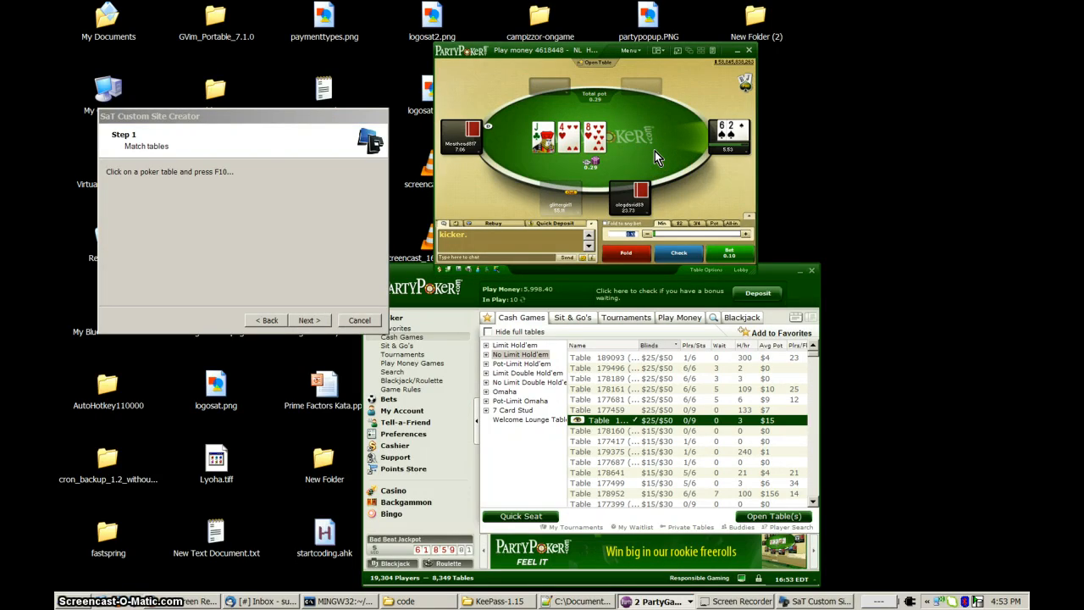
{"action": "key", "text": "F10"}
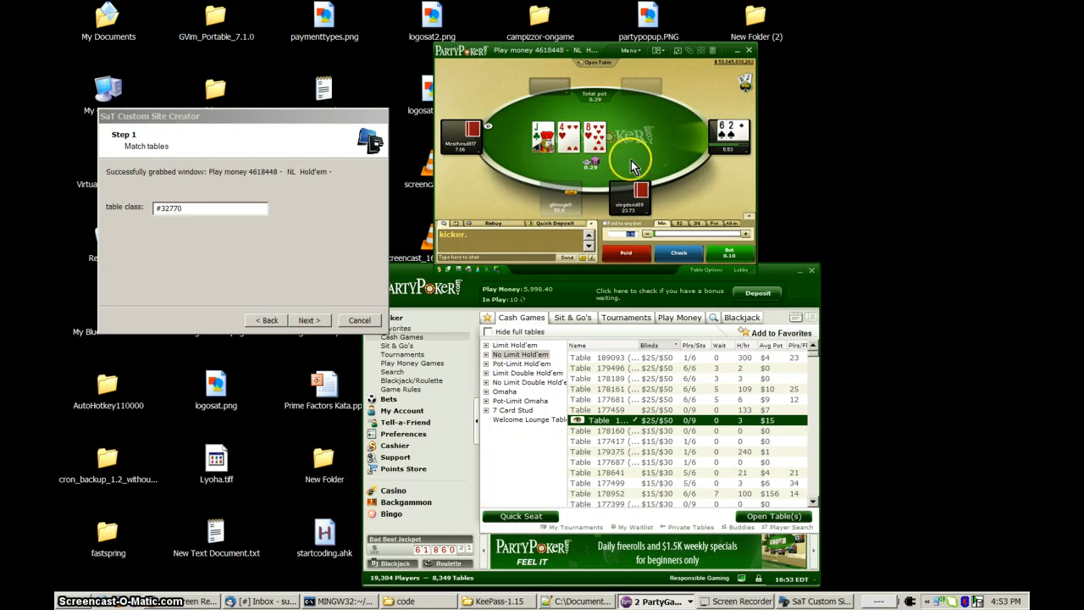
{"action": "left_click", "coordinate": [274, 174]}
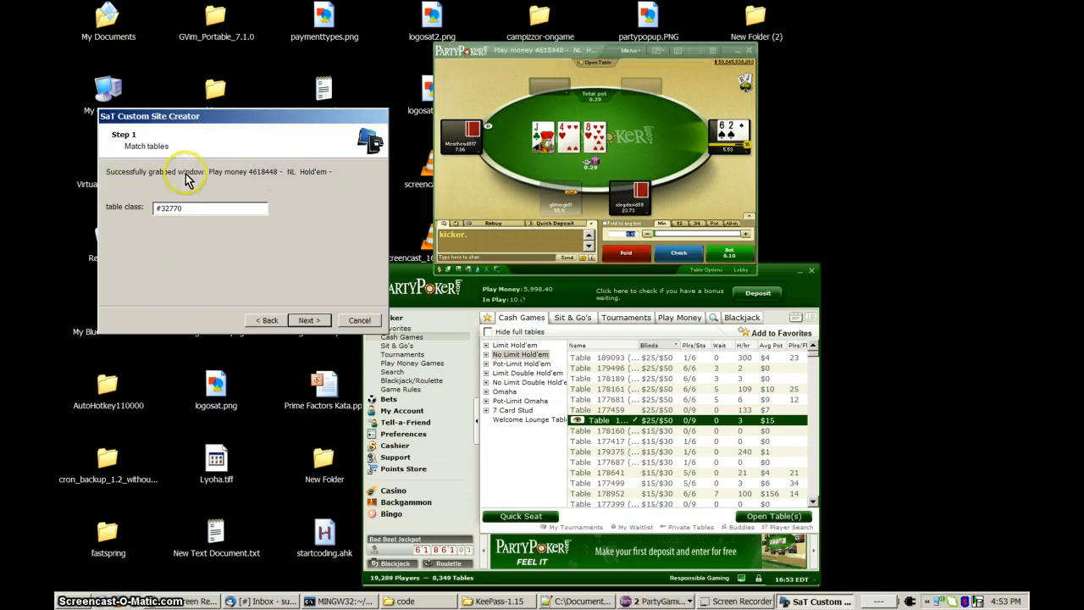
{"action": "double_click", "coordinate": [179, 210]}
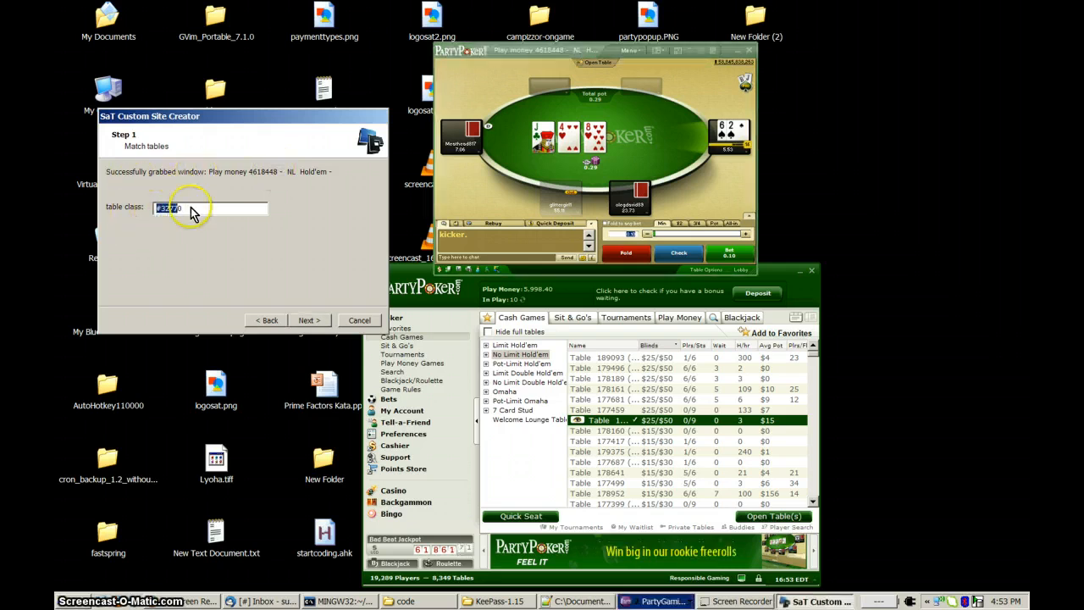
{"action": "left_click", "coordinate": [221, 211]}
{"action": "left_click", "coordinate": [317, 324]}
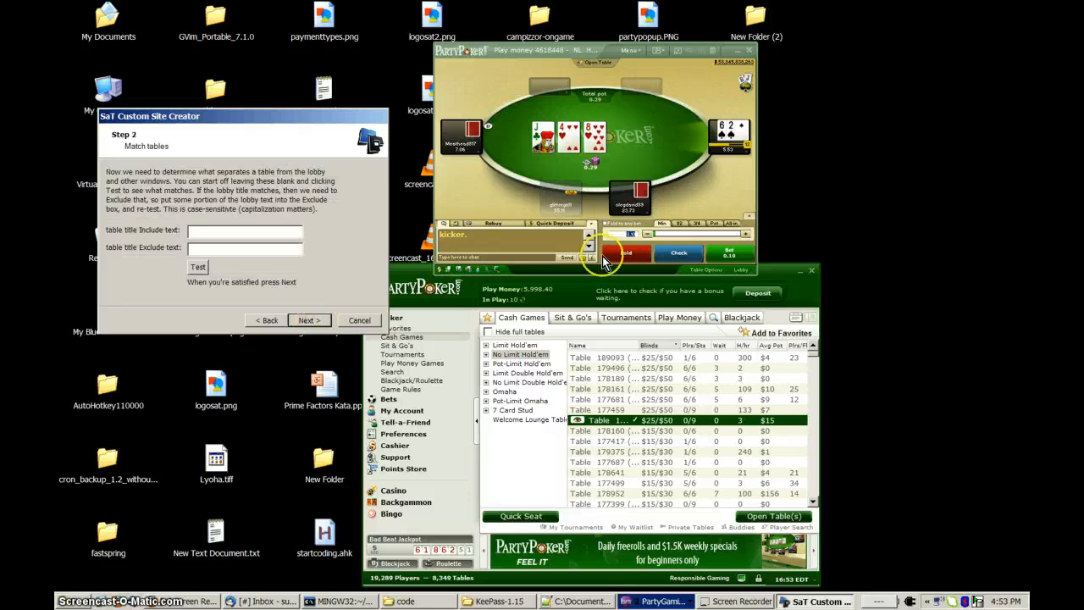
Move the poker table and the lobby window apart so both are fully visible, acting on the hand when required.
{"action": "left_click", "coordinate": [664, 258]}
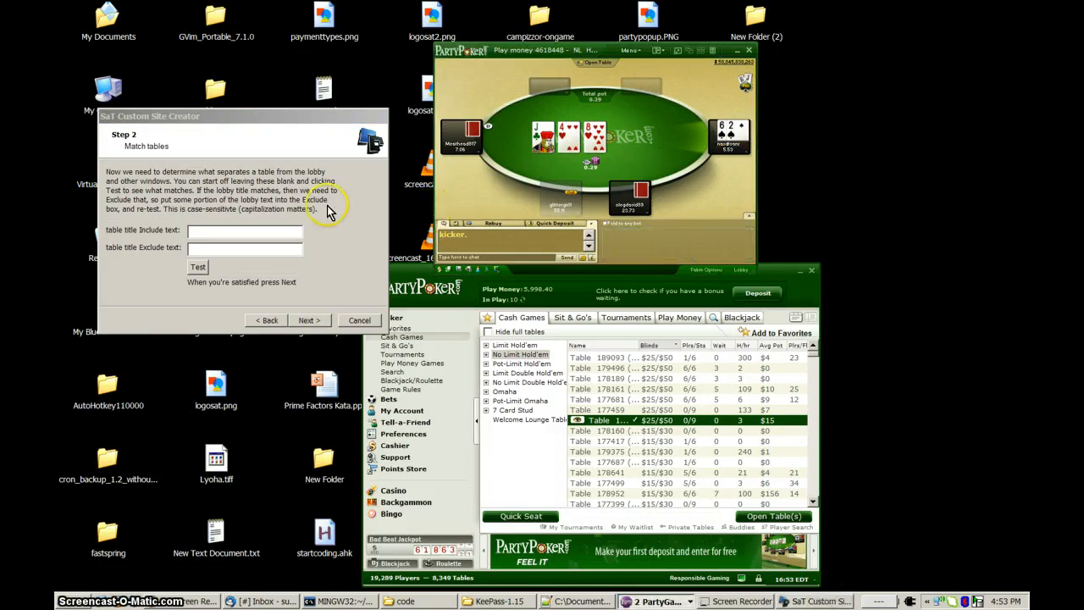
{"action": "left_click", "coordinate": [222, 180]}
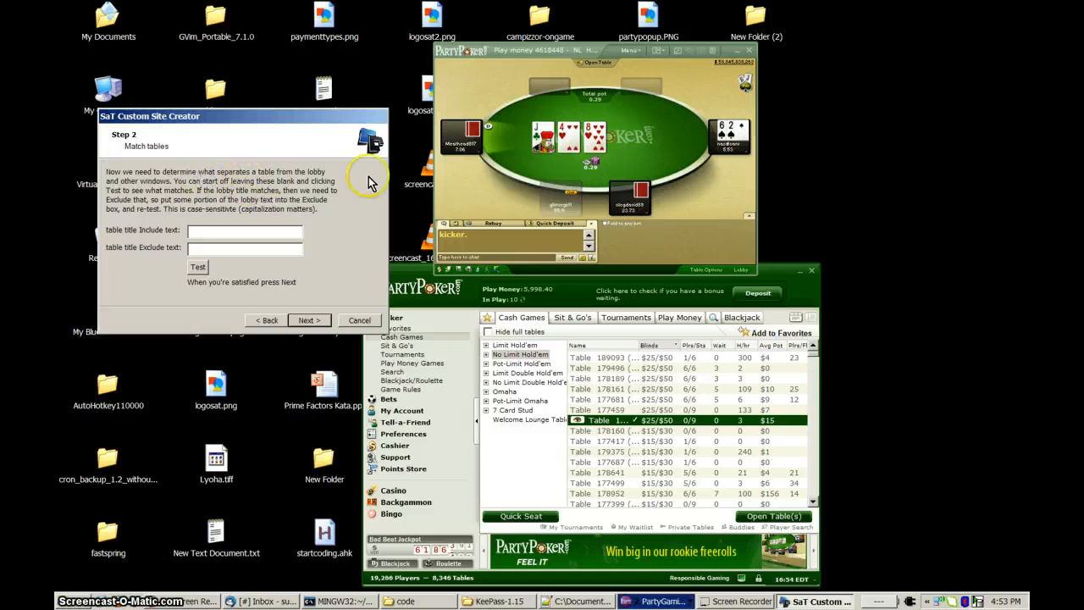
{"action": "left_click_drag", "start_coordinate": [562, 49], "coordinate": [557, 37]}
{"action": "left_click", "coordinate": [219, 191]}
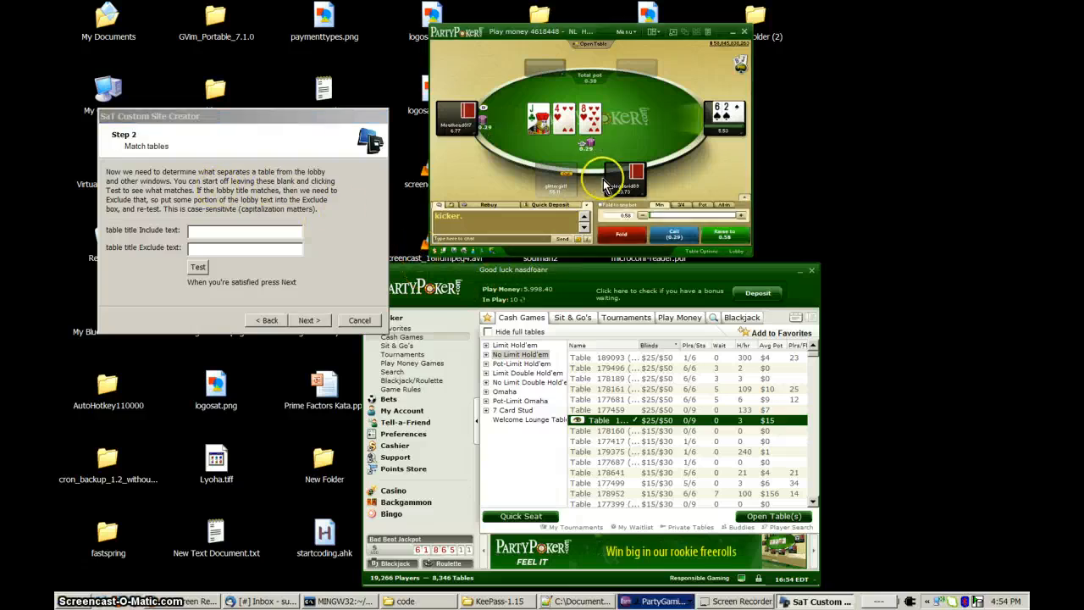
{"action": "left_click", "coordinate": [653, 235]}
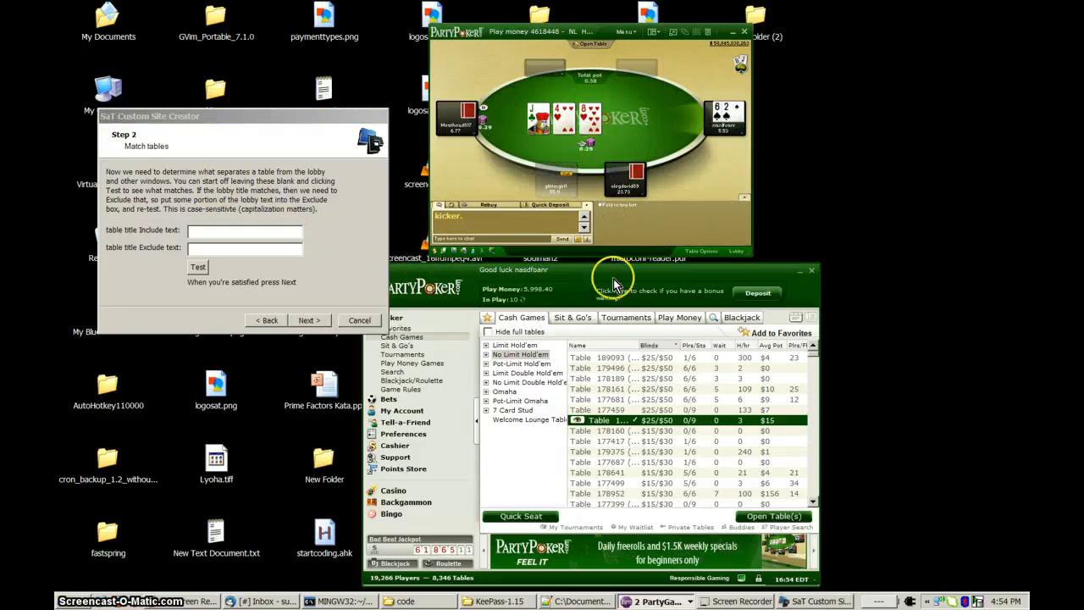
{"action": "left_click", "coordinate": [615, 273]}
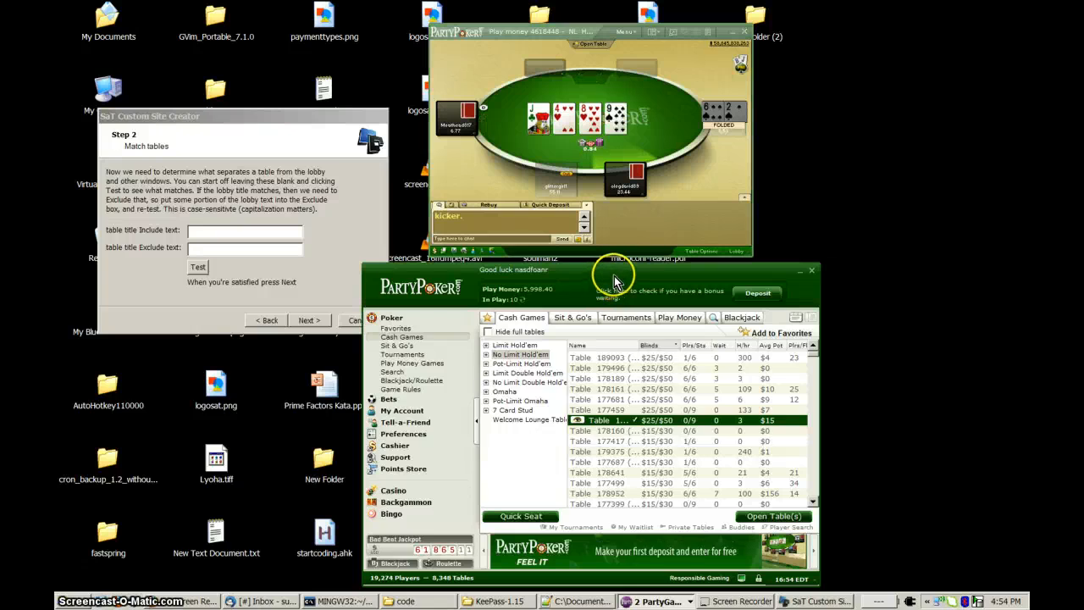
{"action": "left_click_drag", "start_coordinate": [643, 279], "coordinate": [649, 281]}
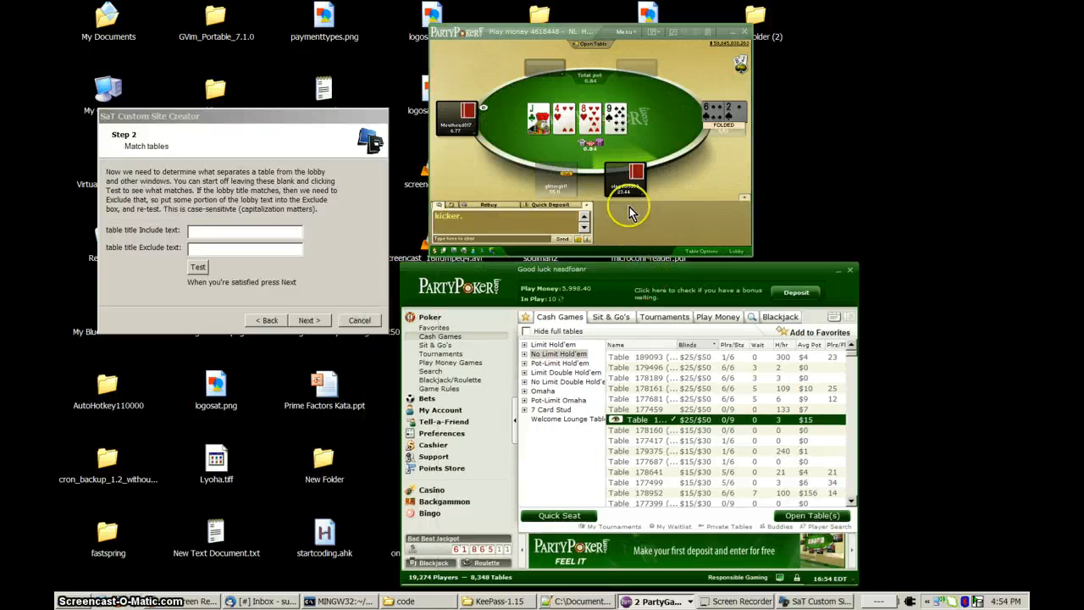
Test the window matching with blank Include and Exclude text, and move the results dialog clear of the poker windows.
{"action": "left_click", "coordinate": [265, 236]}
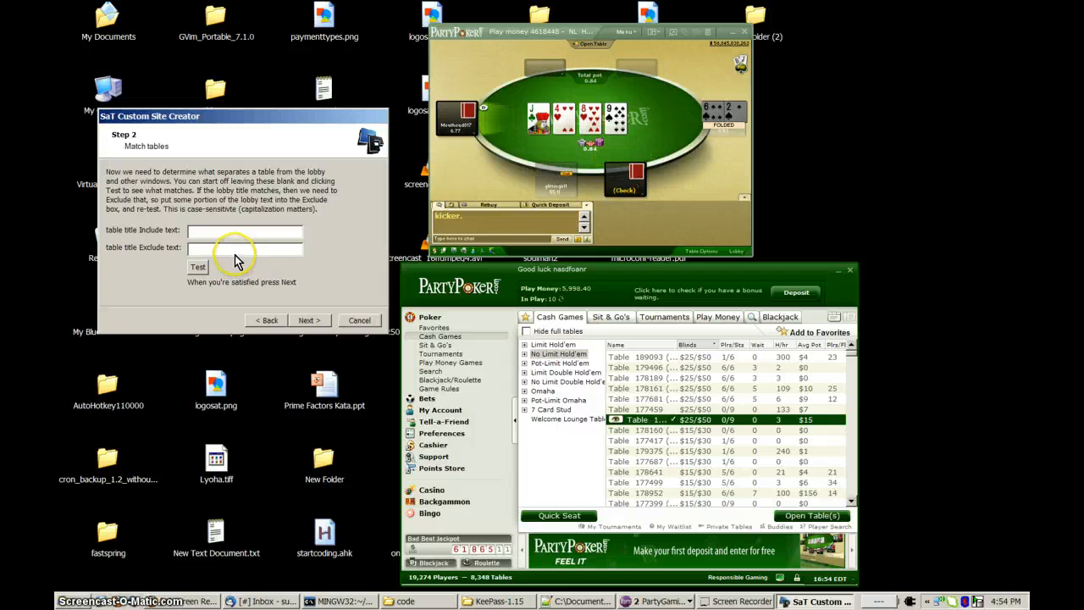
{"action": "left_click", "coordinate": [226, 244]}
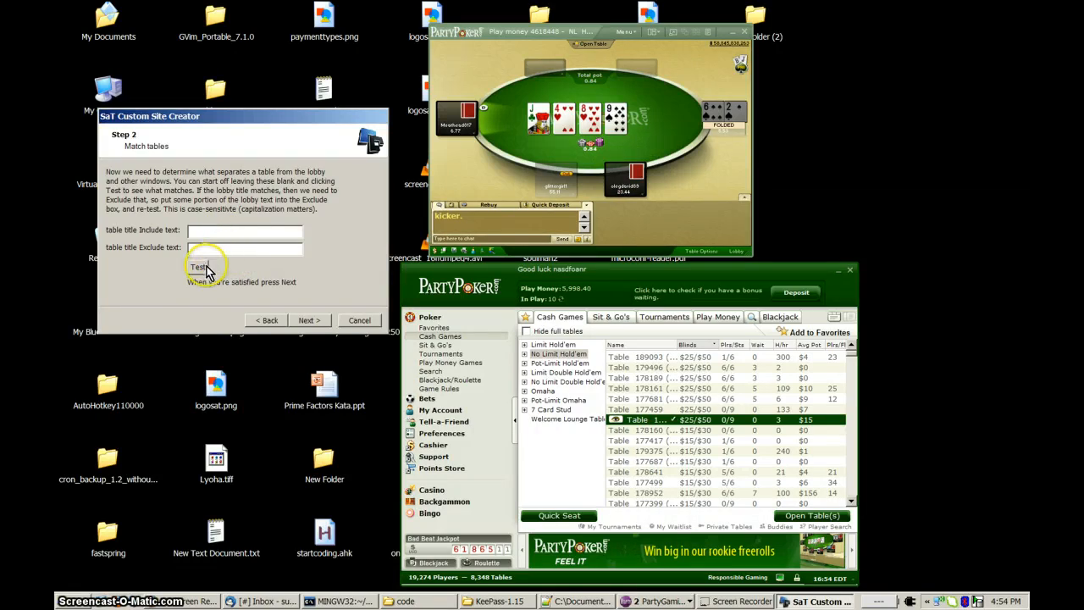
{"action": "left_click", "coordinate": [203, 267]}
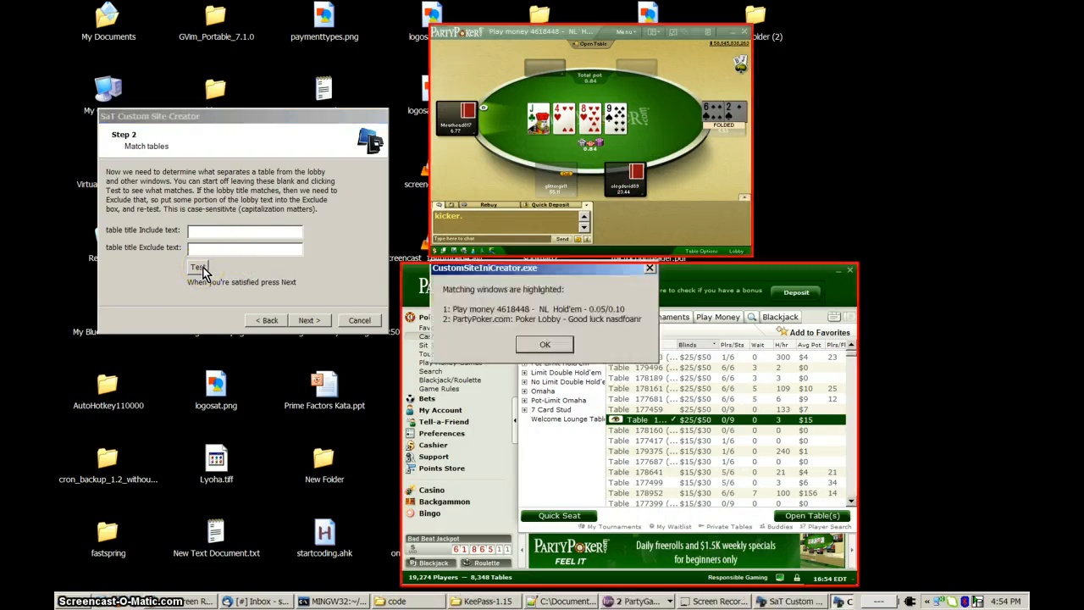
{"action": "left_click_drag", "start_coordinate": [450, 268], "coordinate": [197, 343]}
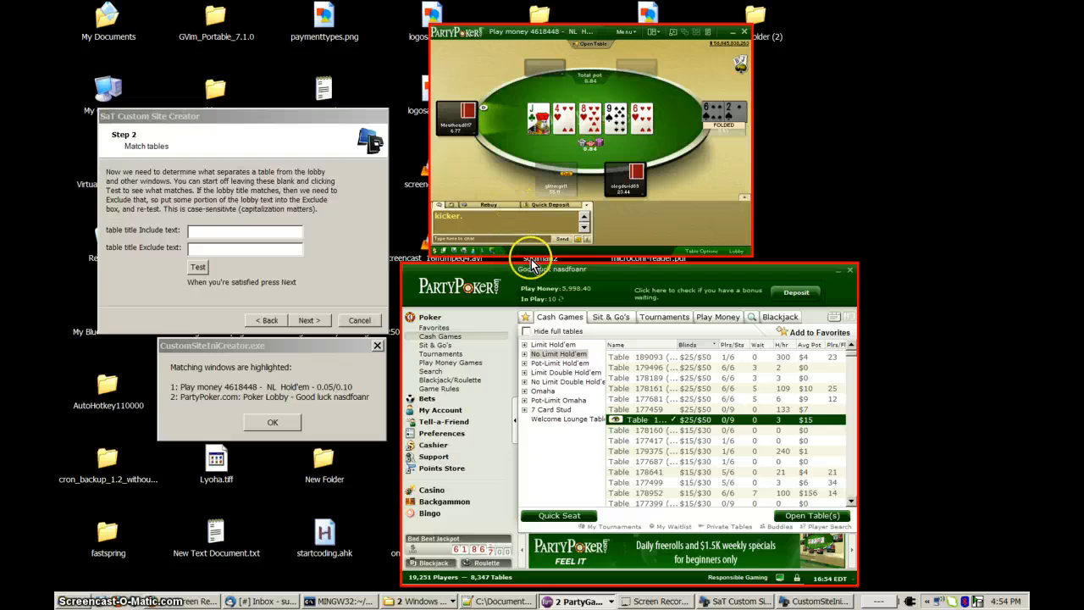
Call twice in the current hand at the play-money table.
{"action": "left_click", "coordinate": [298, 382]}
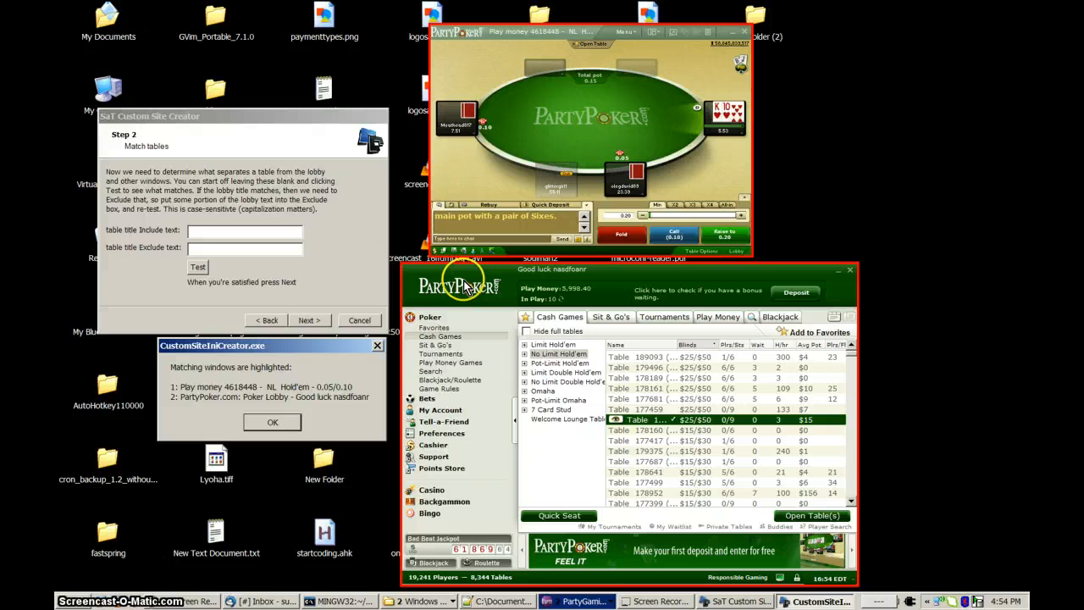
{"action": "left_click", "coordinate": [669, 233]}
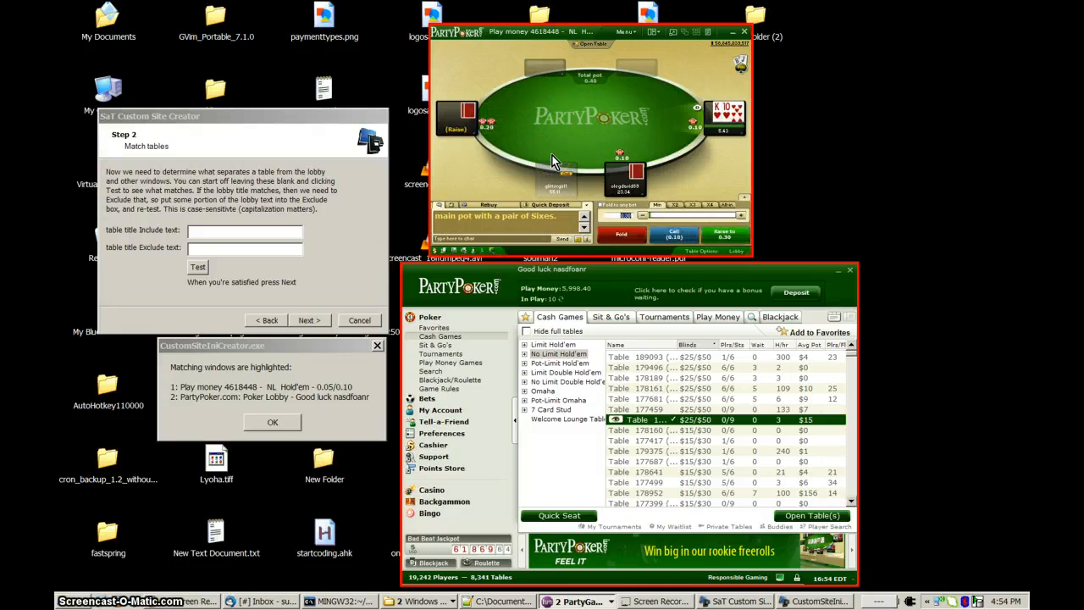
{"action": "left_click", "coordinate": [678, 234]}
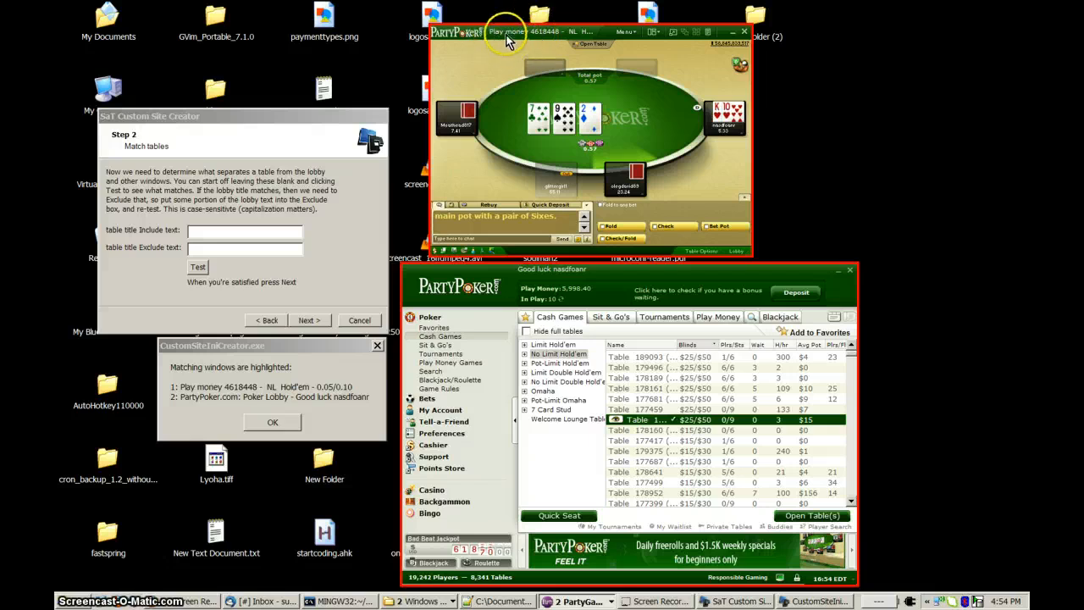
{"action": "left_click", "coordinate": [170, 250]}
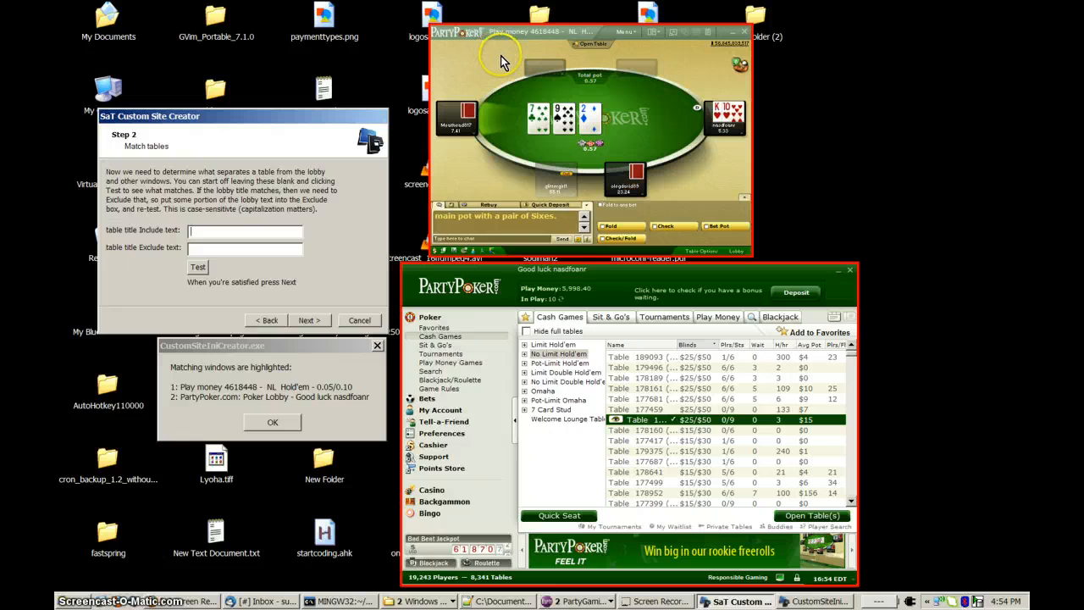
{"action": "left_click", "coordinate": [288, 364]}
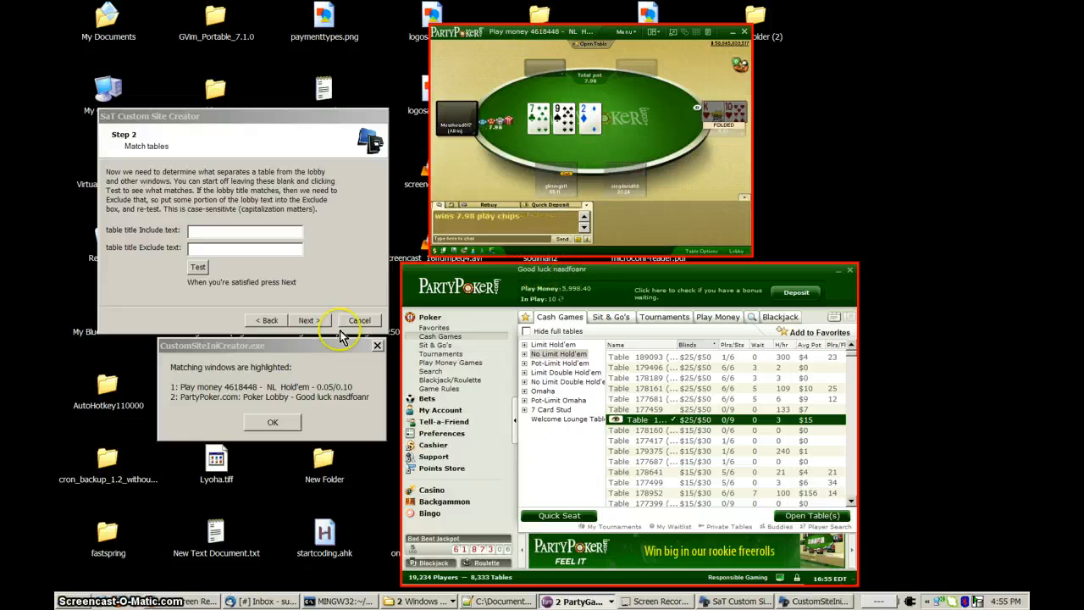
Set the table title Exclude text to "Good luck" and dismiss the matching-windows results.
{"action": "left_click", "coordinate": [250, 252]}
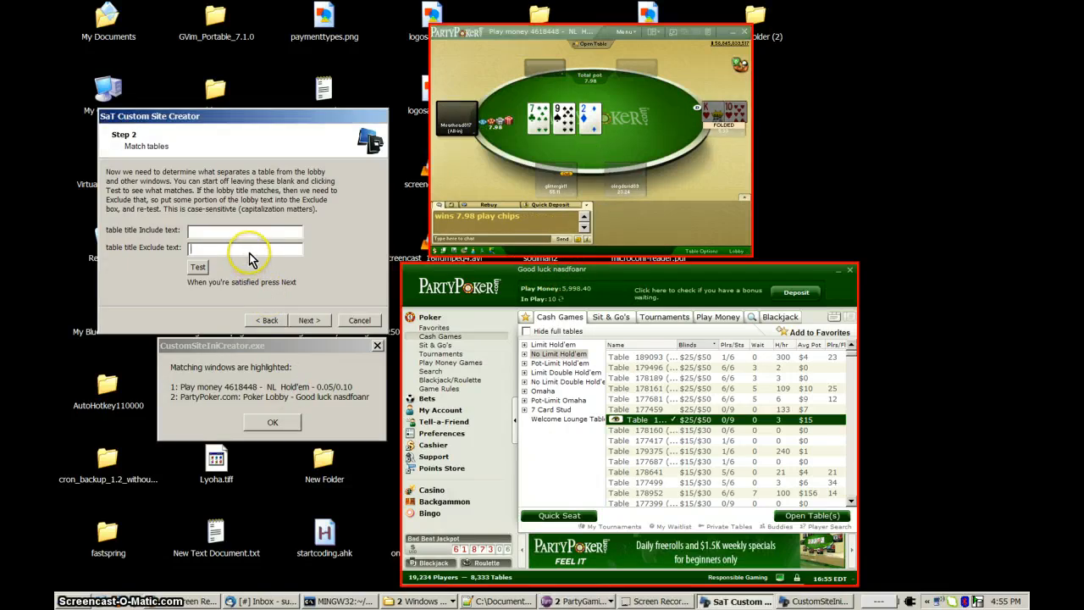
{"action": "type", "text": "Good luck"}
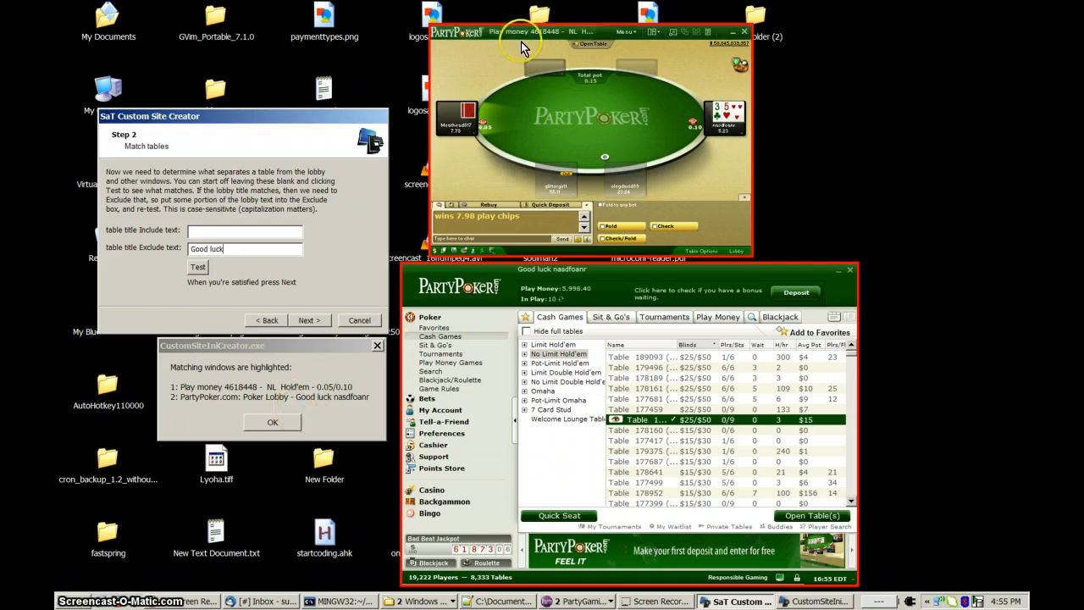
{"action": "left_click", "coordinate": [271, 422]}
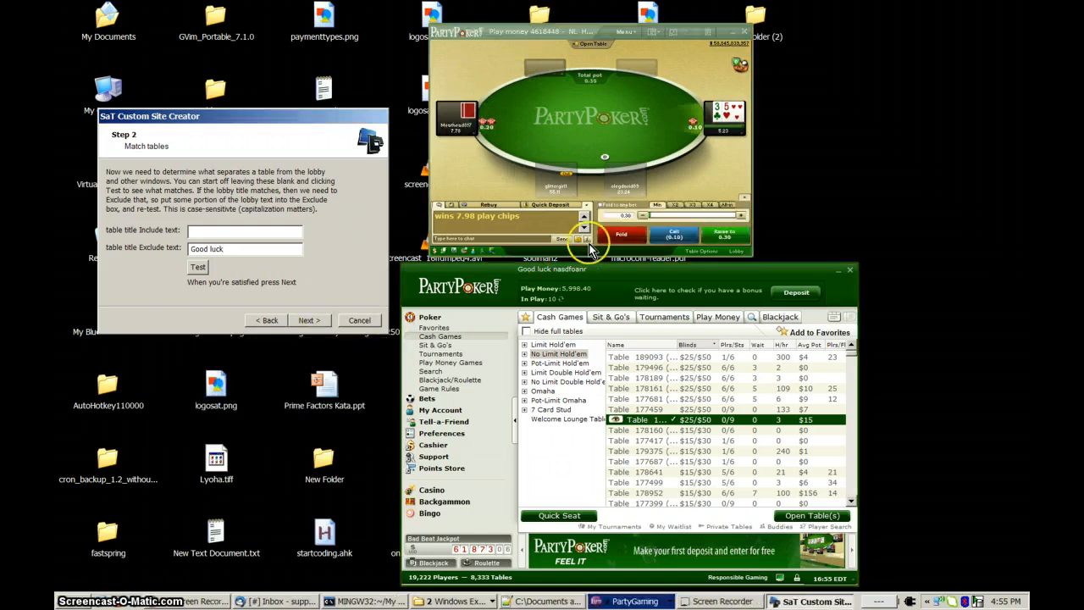
Test the window matching with the "Good luck" Exclude text, dismiss the results, and fold the hands that require action.
{"action": "left_click", "coordinate": [624, 238]}
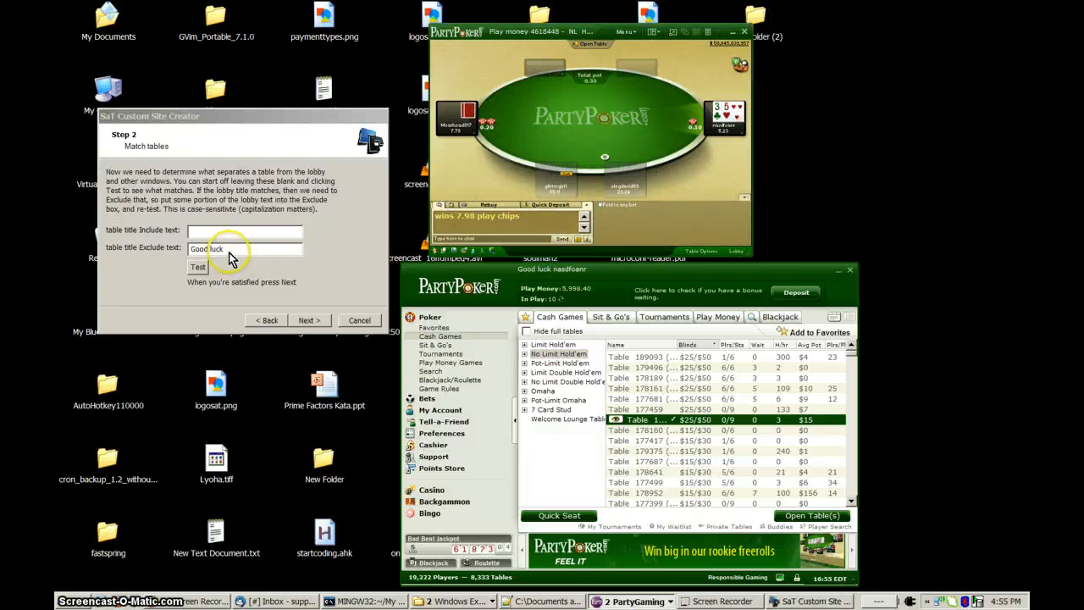
{"action": "left_click", "coordinate": [198, 267]}
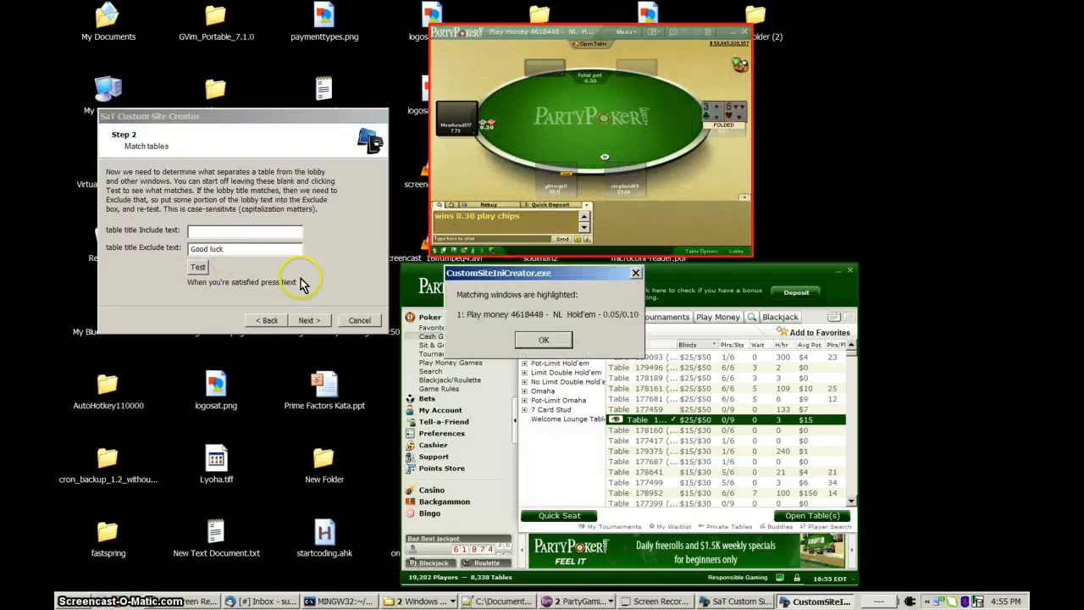
{"action": "left_click_drag", "start_coordinate": [506, 273], "coordinate": [262, 386]}
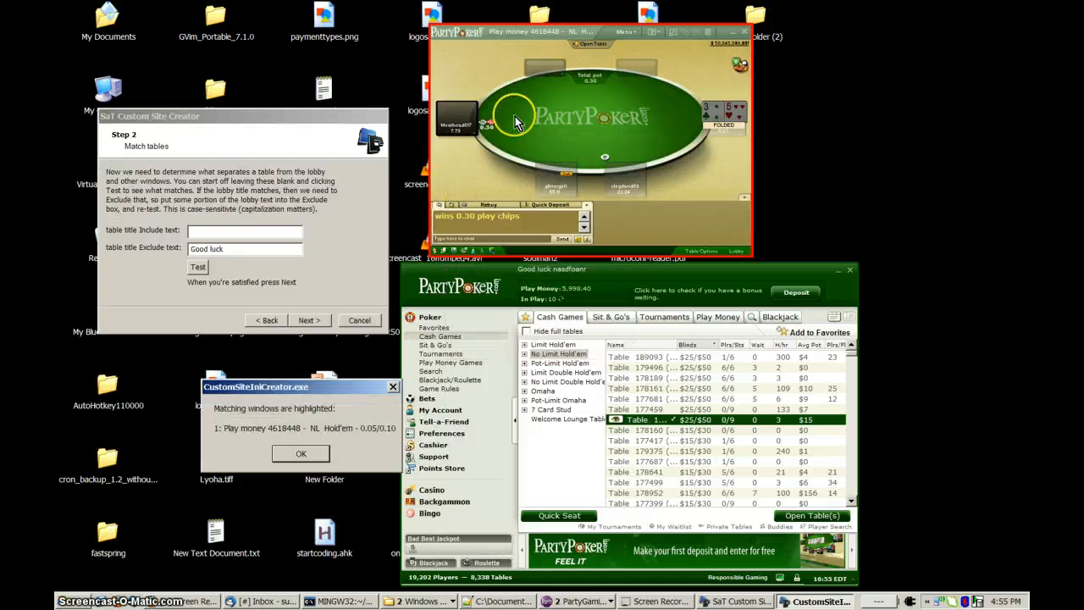
{"action": "left_click_drag", "start_coordinate": [332, 391], "coordinate": [310, 381]}
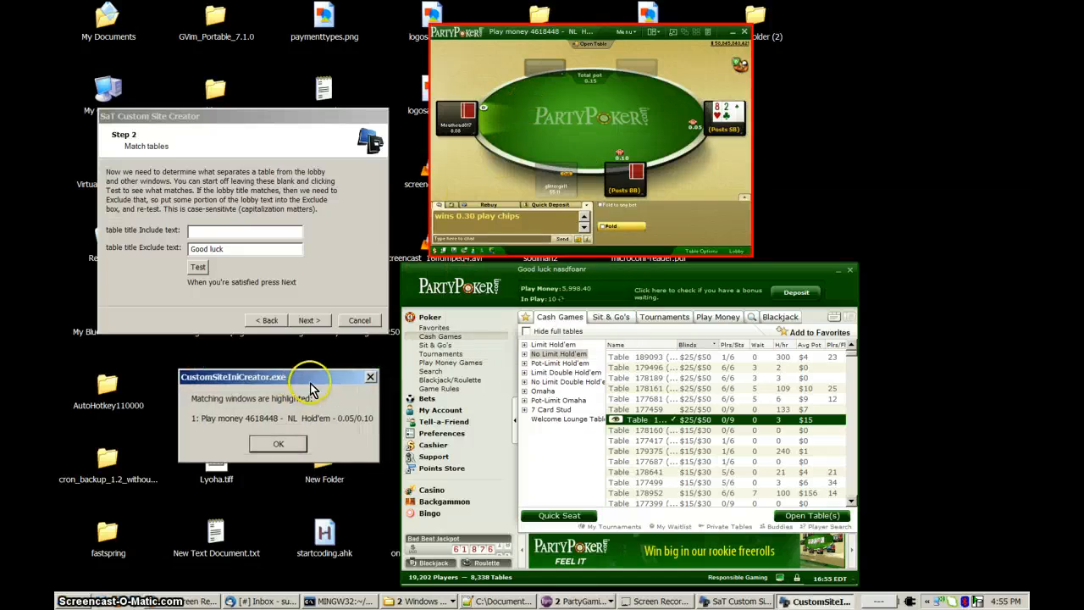
{"action": "left_click", "coordinate": [291, 446]}
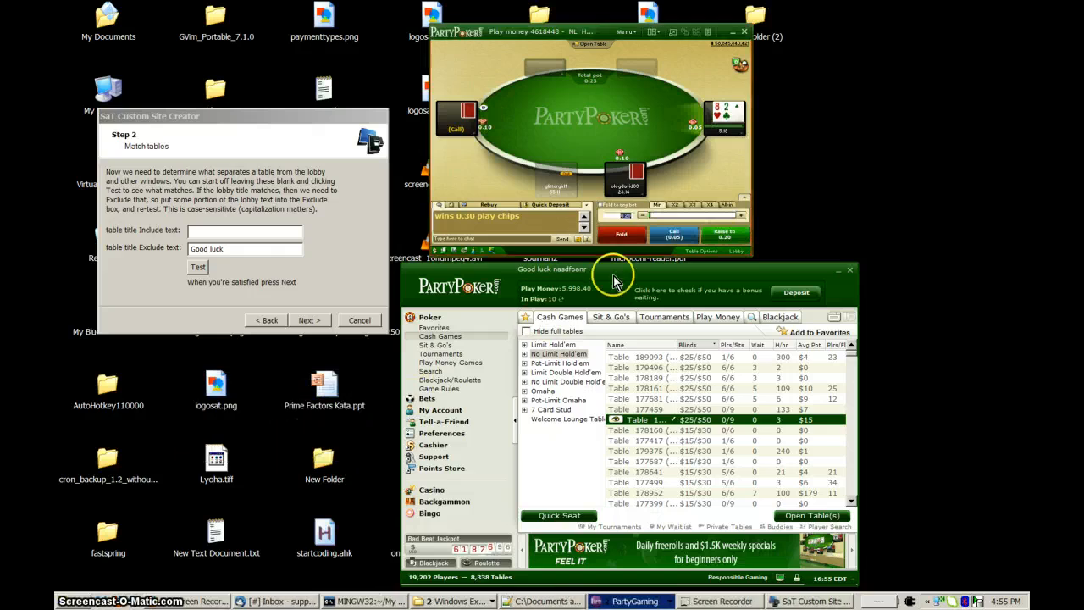
{"action": "left_click", "coordinate": [625, 236]}
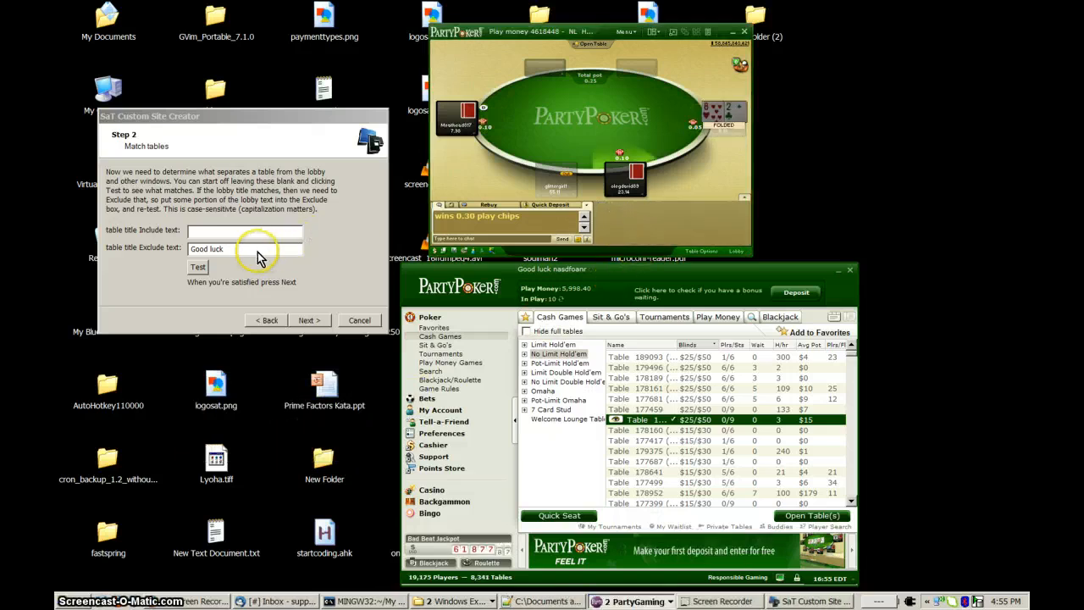
Clear and re-test the Exclude text, set the table title Include text to "Play money", and dismiss the results dialog.
{"action": "left_click_drag", "start_coordinate": [255, 250], "coordinate": [167, 252]}
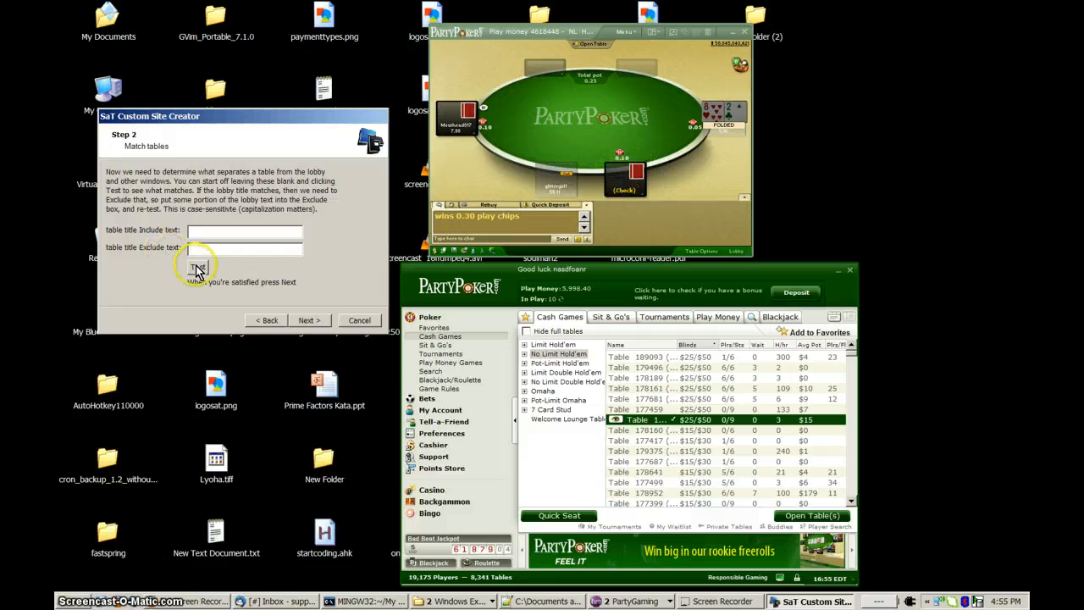
{"action": "left_click", "coordinate": [198, 267]}
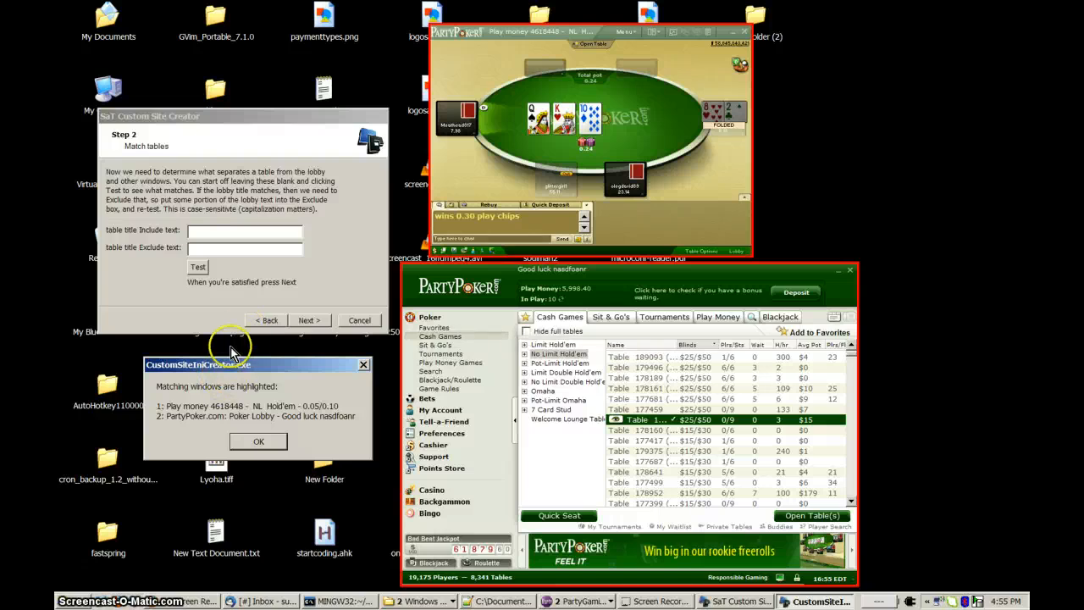
{"action": "left_click", "coordinate": [201, 252]}
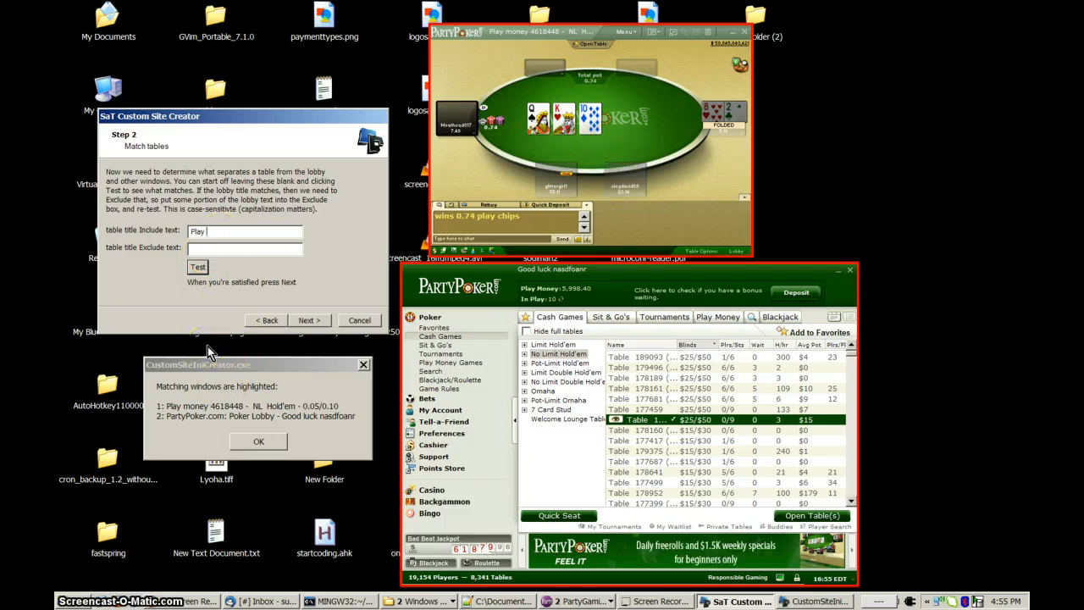
{"action": "left_click", "coordinate": [169, 410]}
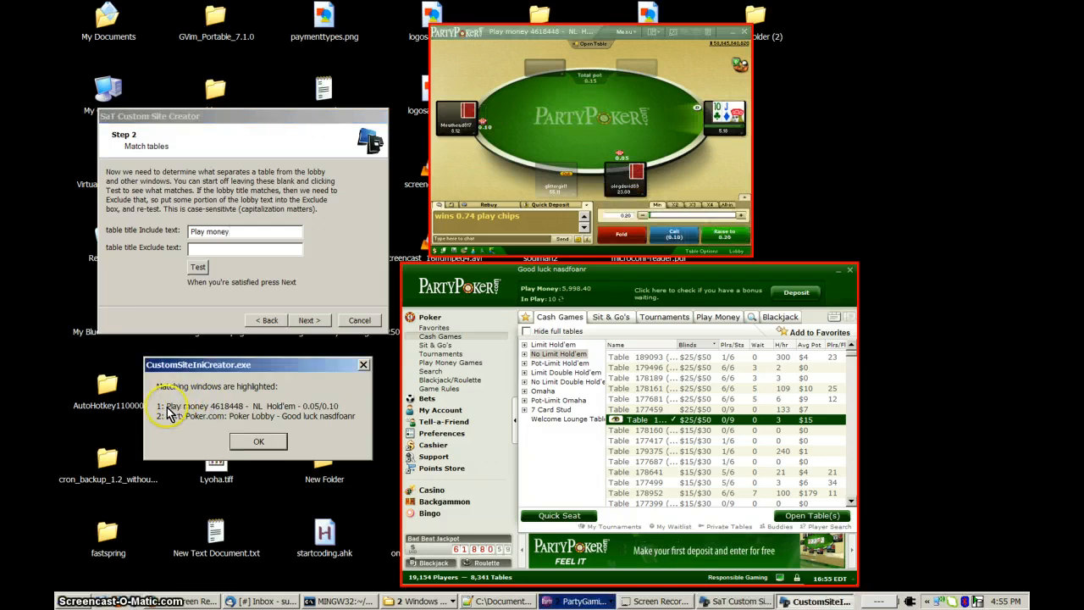
{"action": "left_click", "coordinate": [579, 164]}
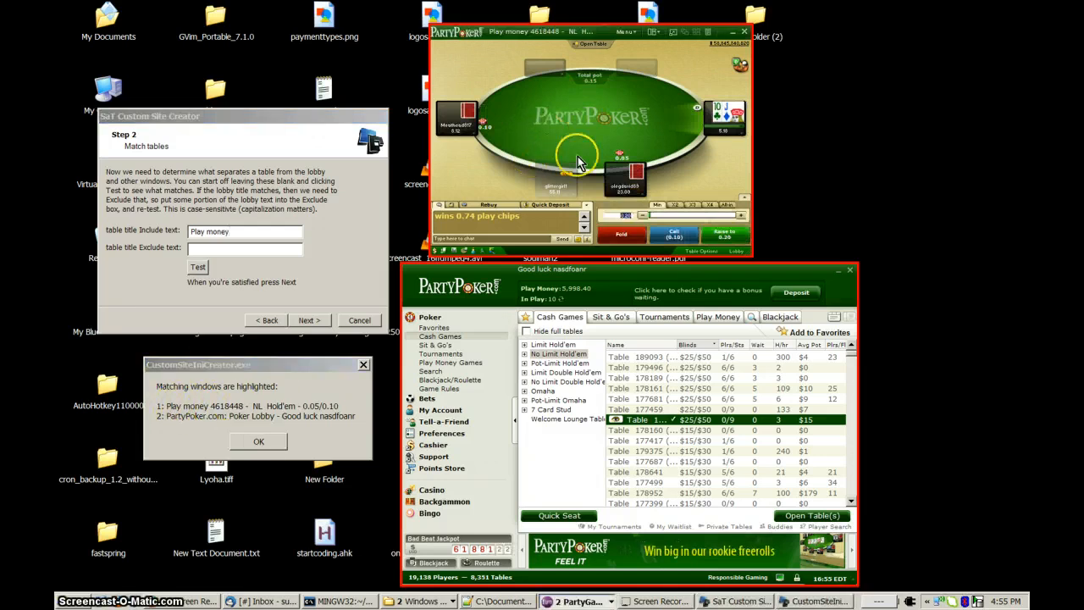
{"action": "left_click", "coordinate": [241, 254]}
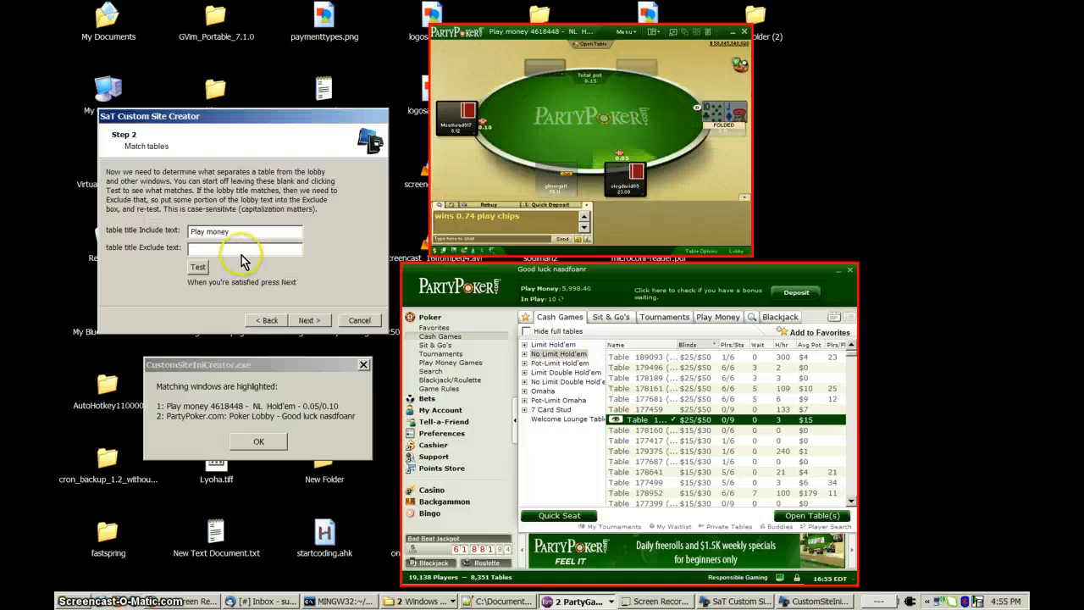
{"action": "left_click", "coordinate": [260, 441]}
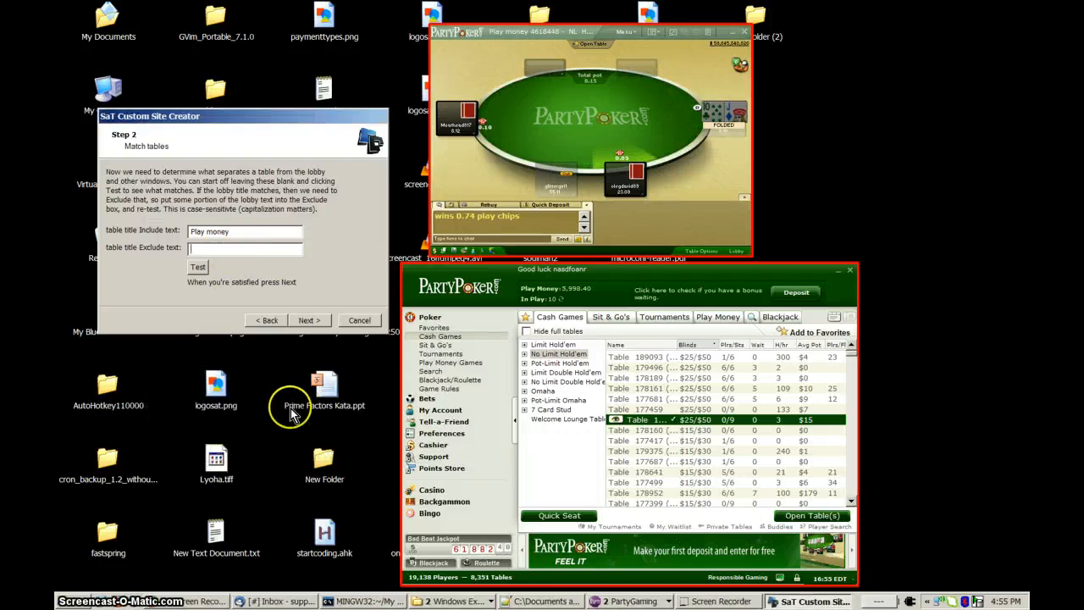
Test the window matching with the "Play money" Include text and dismiss the results.
{"action": "left_click", "coordinate": [200, 267]}
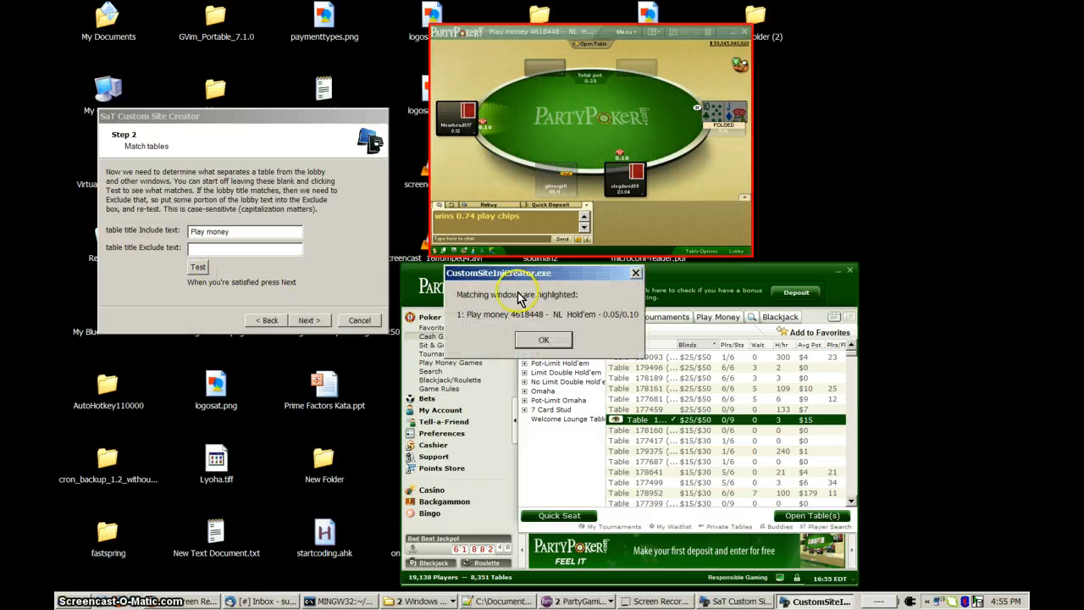
{"action": "left_click", "coordinate": [546, 112]}
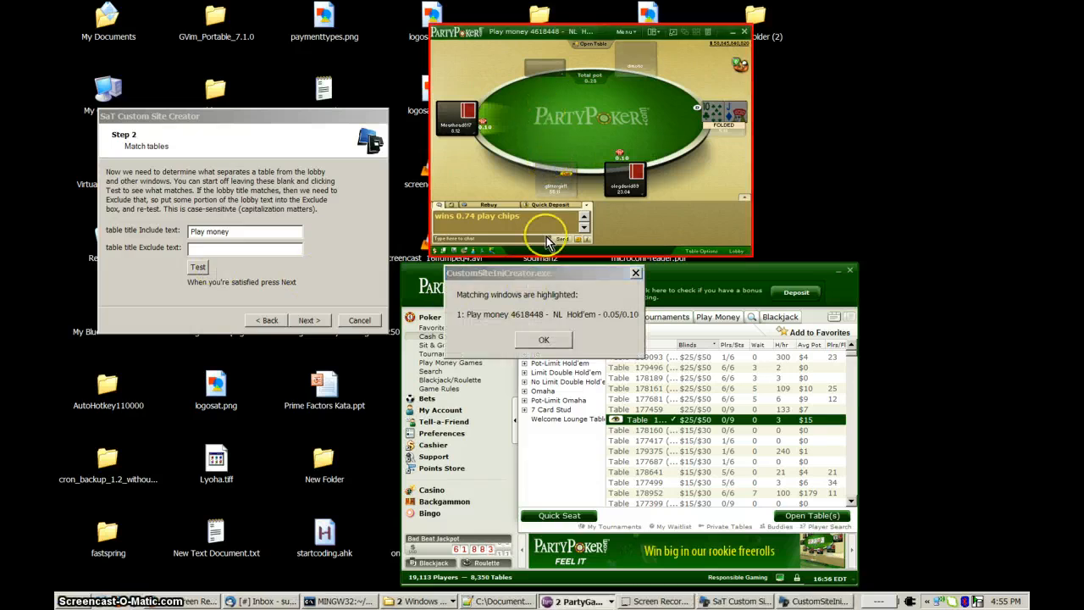
{"action": "left_click", "coordinate": [546, 340]}
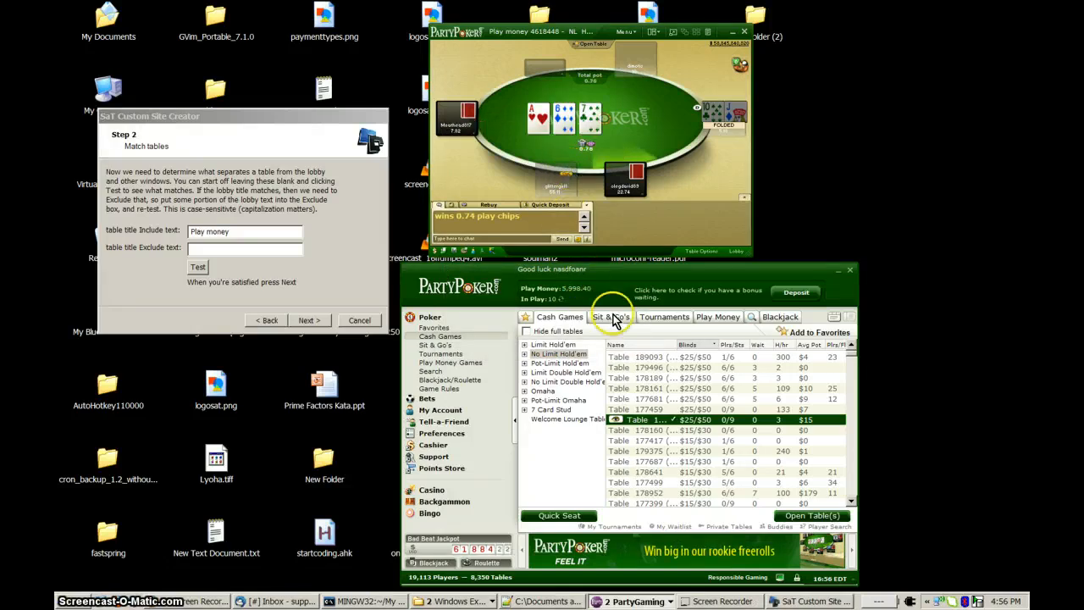
Open the $25/$50 No Limit Hold'em table 178161 from the lobby and minimize the lobby window.
{"action": "left_click", "coordinate": [749, 399]}
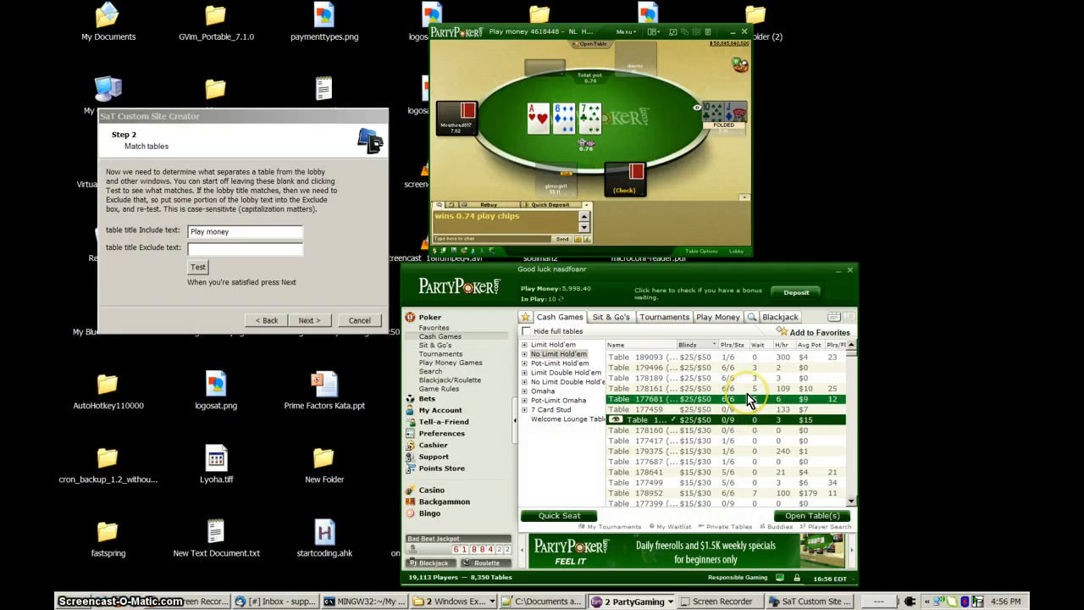
{"action": "left_click", "coordinate": [747, 392]}
{"action": "key", "text": "alt+space"}
{"action": "key", "text": "n"}
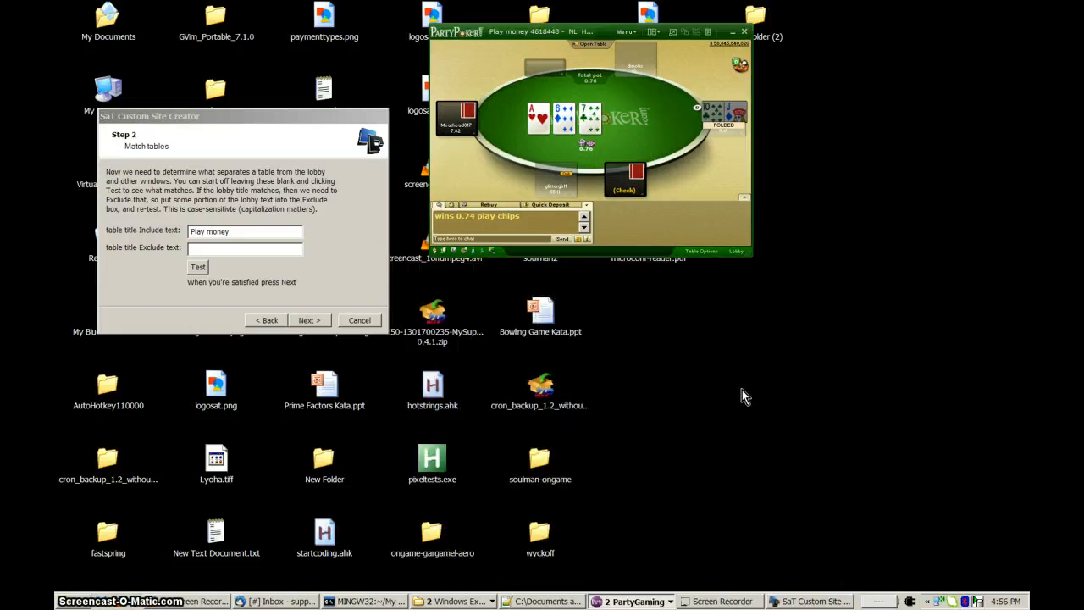
{"action": "left_click", "coordinate": [733, 378]}
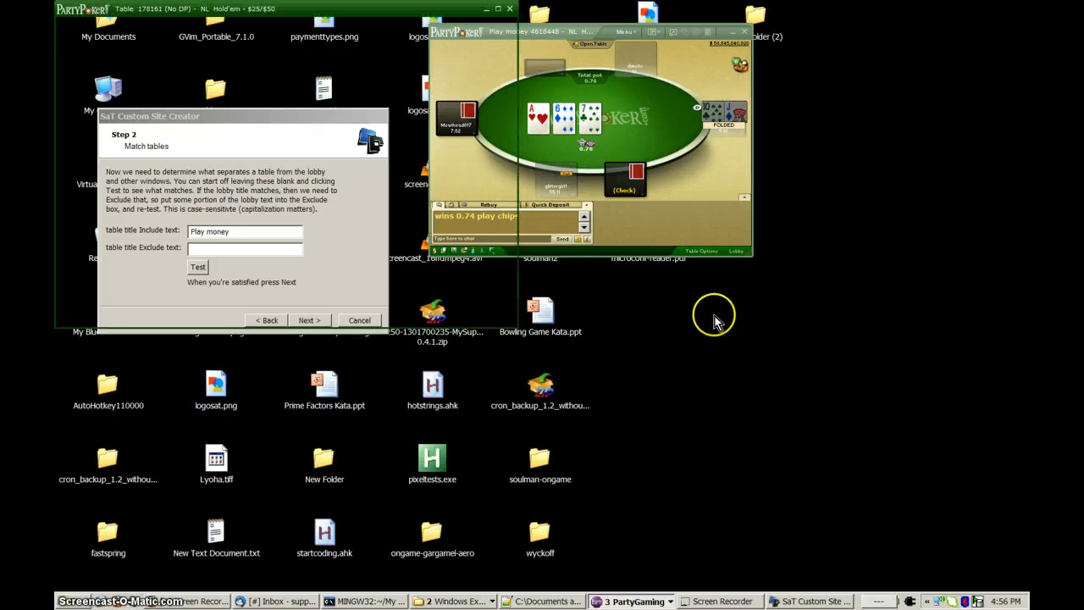
Restore the lobby window and move the newly opened $25/$50 table clear of the wizard.
{"action": "left_click", "coordinate": [633, 599]}
{"action": "left_click", "coordinate": [627, 585]}
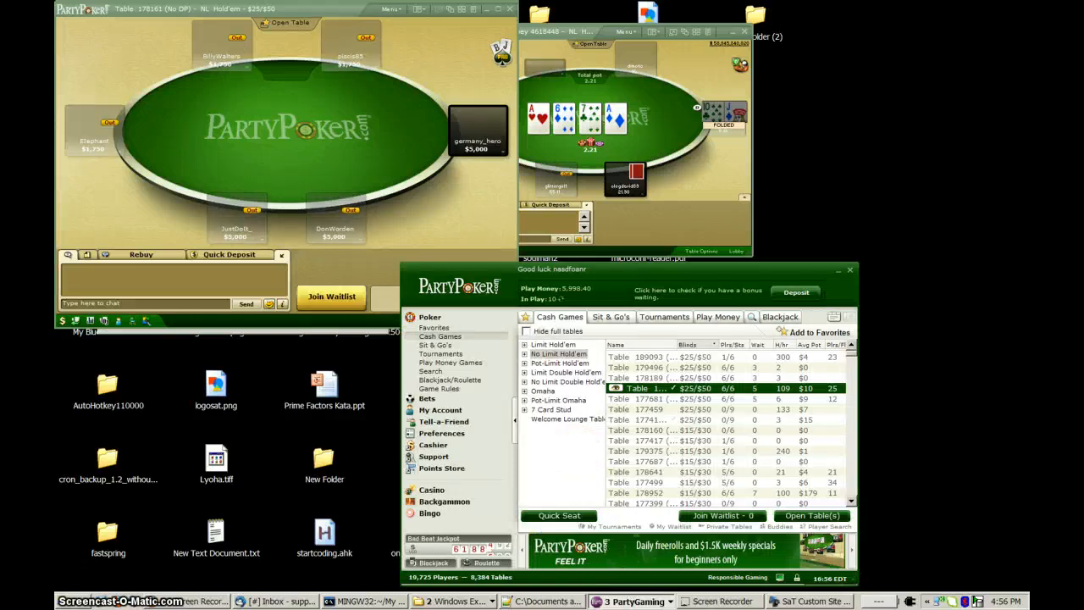
{"action": "left_click_drag", "start_coordinate": [426, 24], "coordinate": [900, 155]}
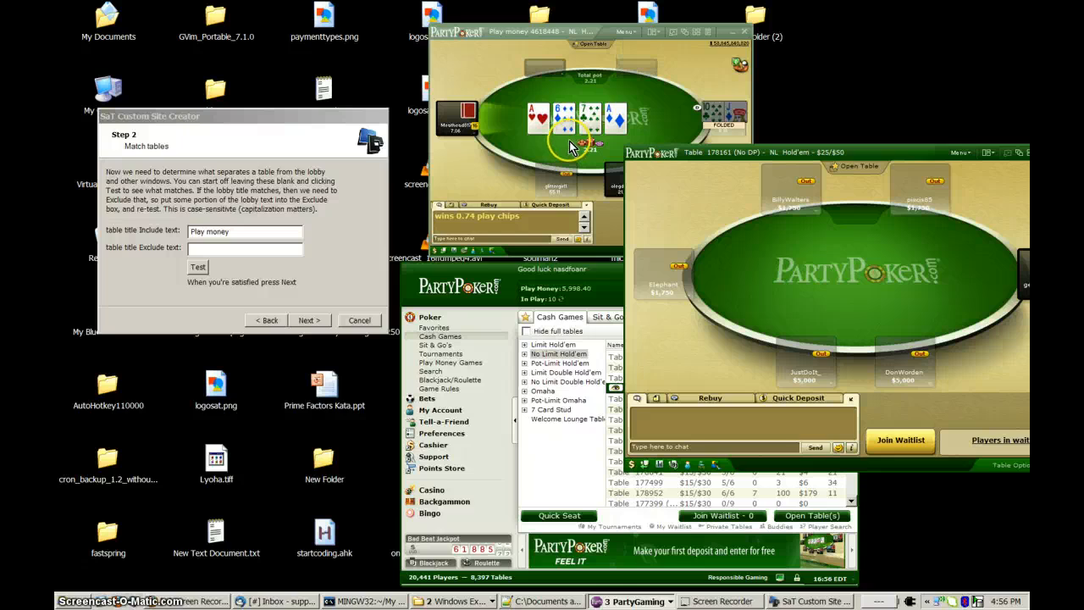
{"action": "left_click", "coordinate": [555, 272]}
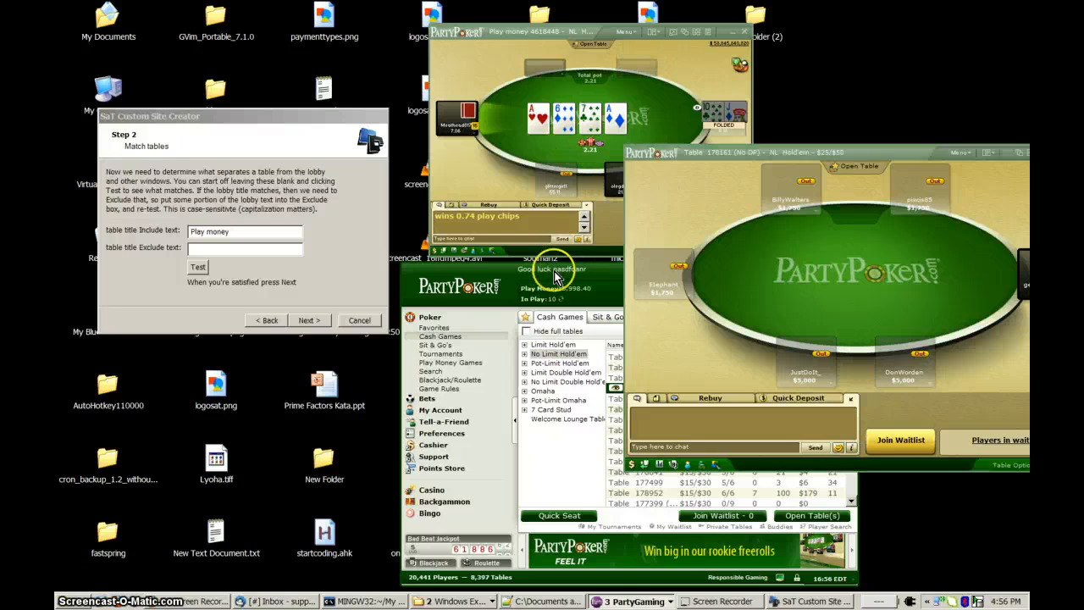
Re-test the "Play money" Include text with both tables open, compare which windows are highlighted, and dismiss the results.
{"action": "left_click", "coordinate": [279, 238]}
{"action": "left_click_drag", "start_coordinate": [236, 232], "coordinate": [188, 232]}
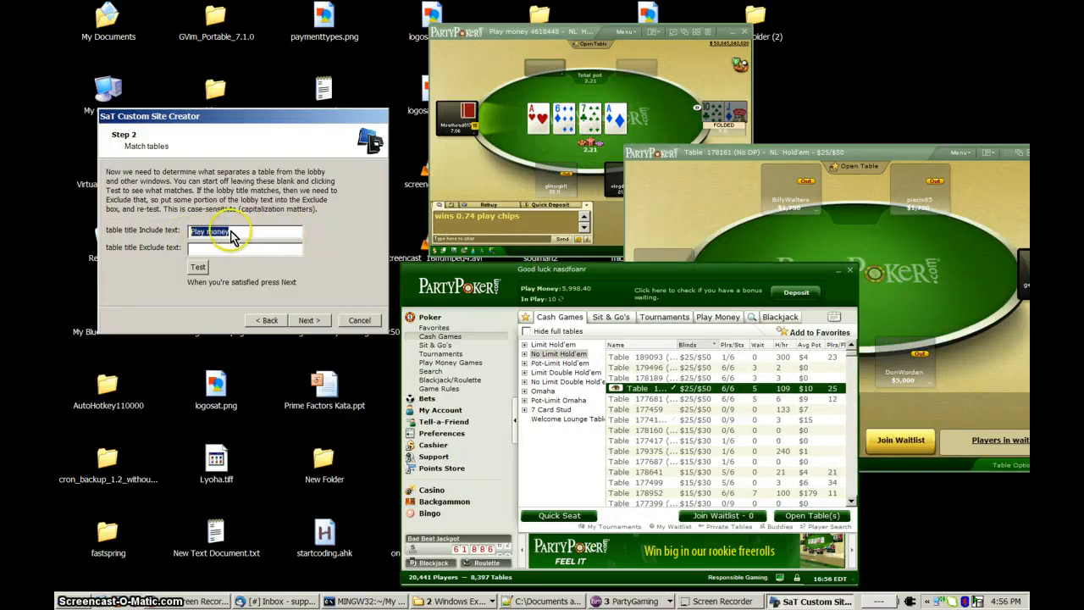
{"action": "left_click", "coordinate": [233, 232]}
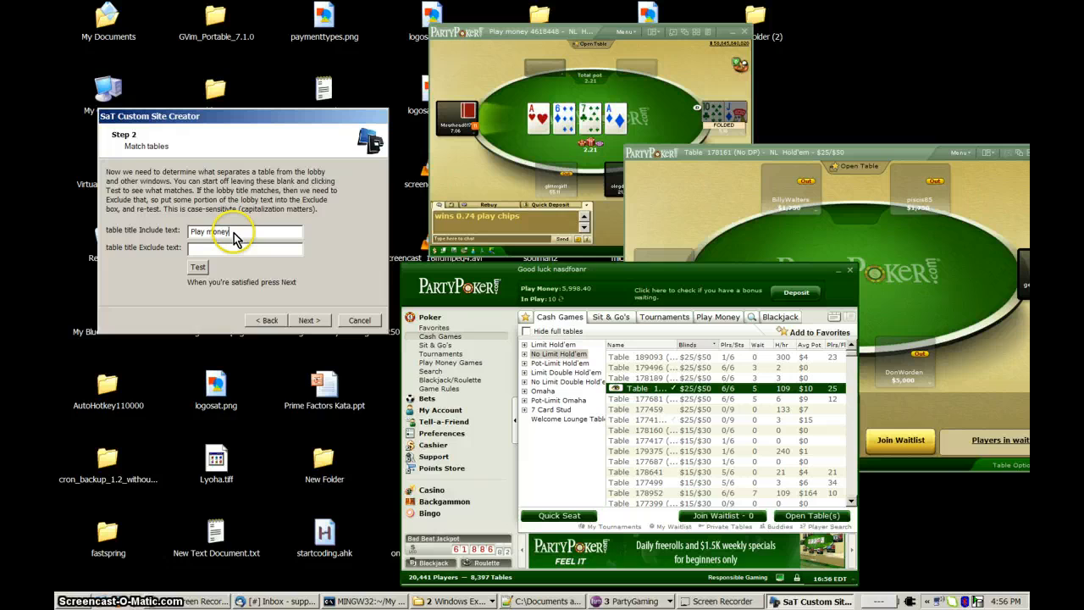
{"action": "left_click", "coordinate": [200, 269]}
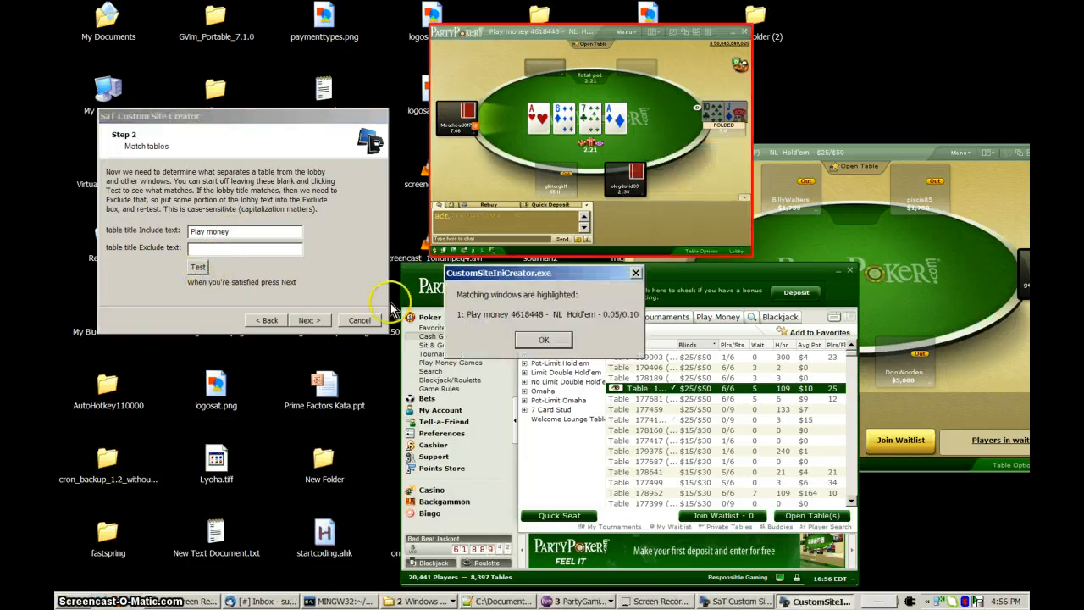
{"action": "left_click_drag", "start_coordinate": [495, 280], "coordinate": [274, 390]}
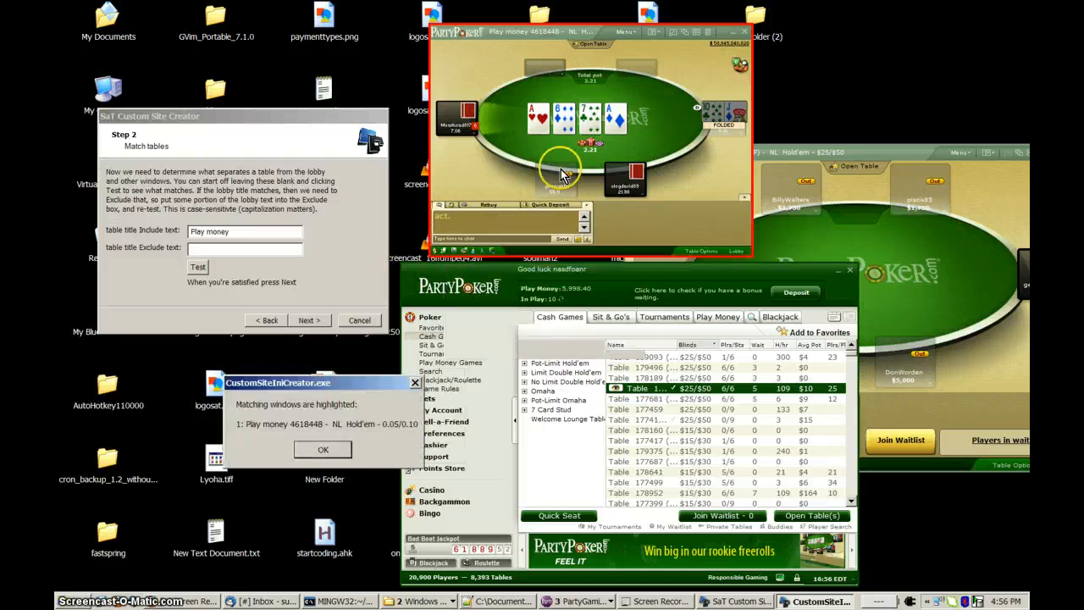
{"action": "left_click", "coordinate": [627, 135]}
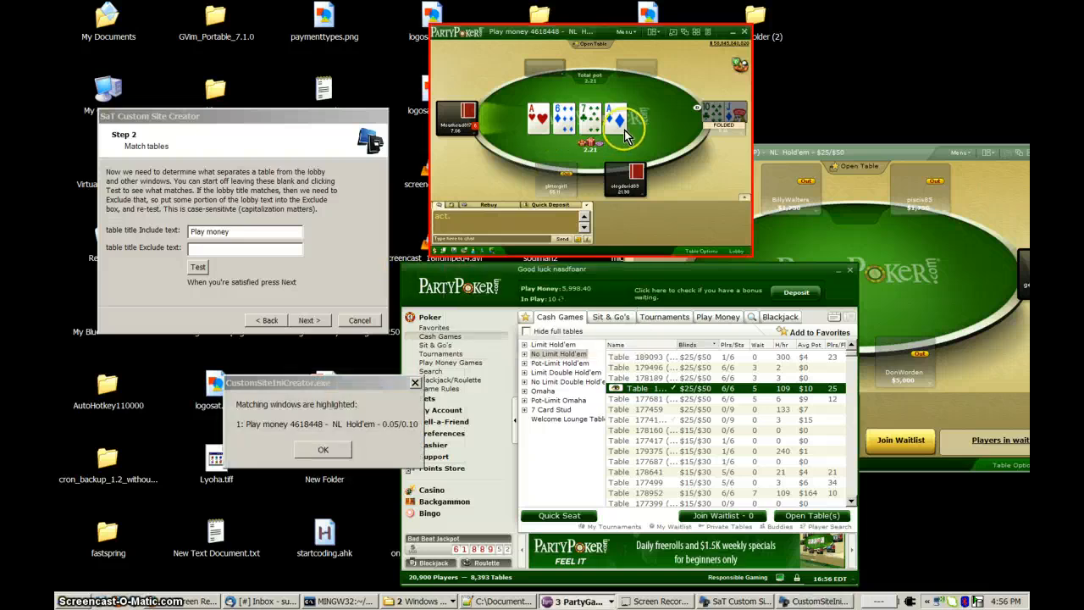
{"action": "left_click", "coordinate": [808, 161]}
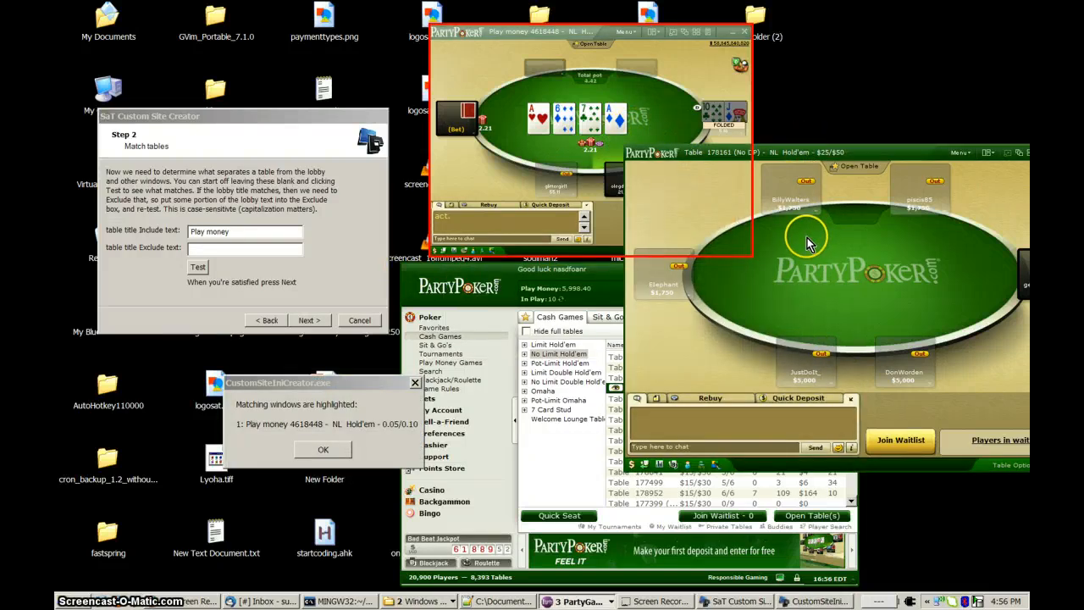
{"action": "left_click", "coordinate": [324, 450]}
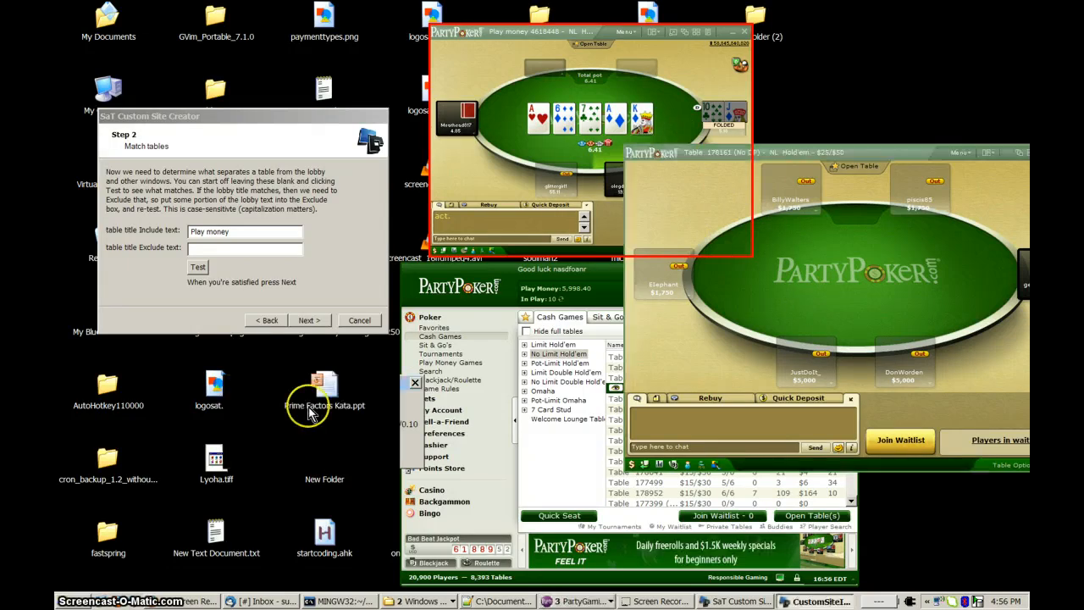
Clear the table title Include text, test the matching with both fields blank, and move the results dialog clear of the poker windows.
{"action": "left_click", "coordinate": [161, 244]}
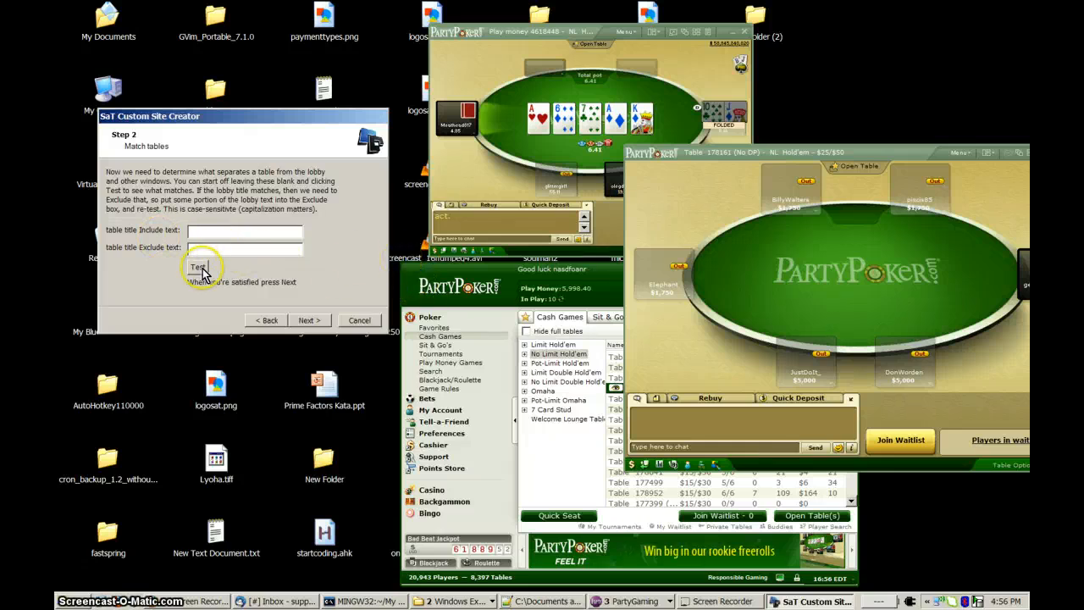
{"action": "left_click", "coordinate": [199, 268]}
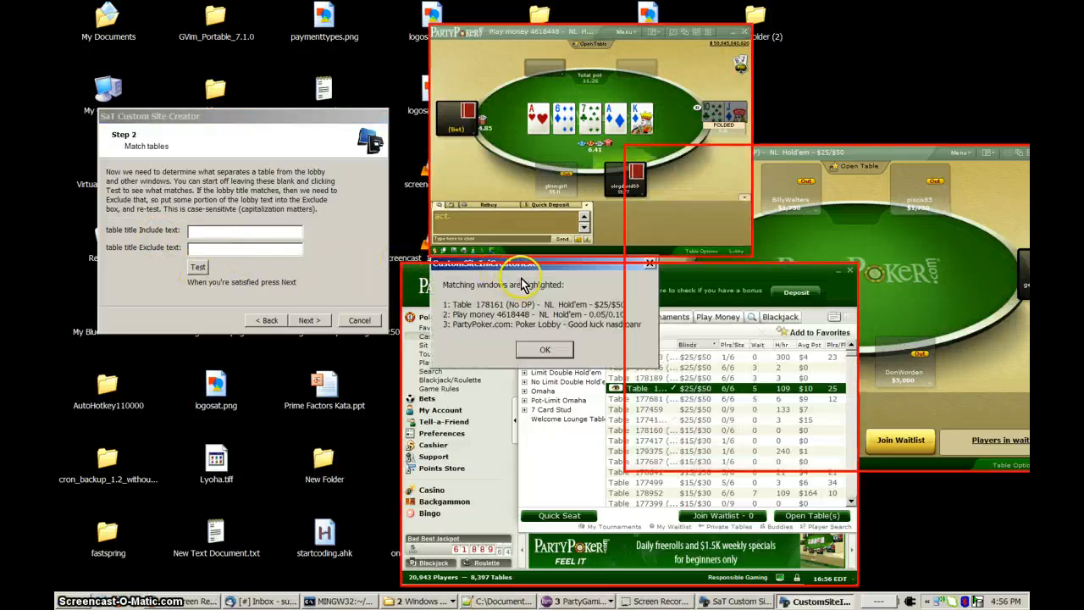
{"action": "left_click_drag", "start_coordinate": [533, 269], "coordinate": [271, 396]}
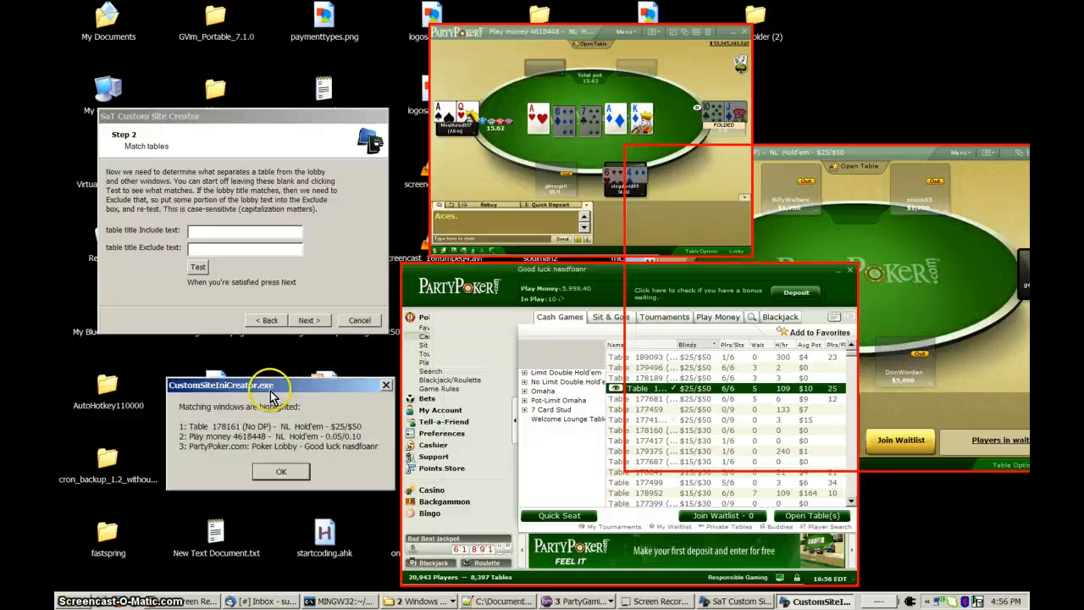
Enter "Good luck" as the table title Exclude text again and close the matching-windows dialog.
{"action": "left_click", "coordinate": [258, 263]}
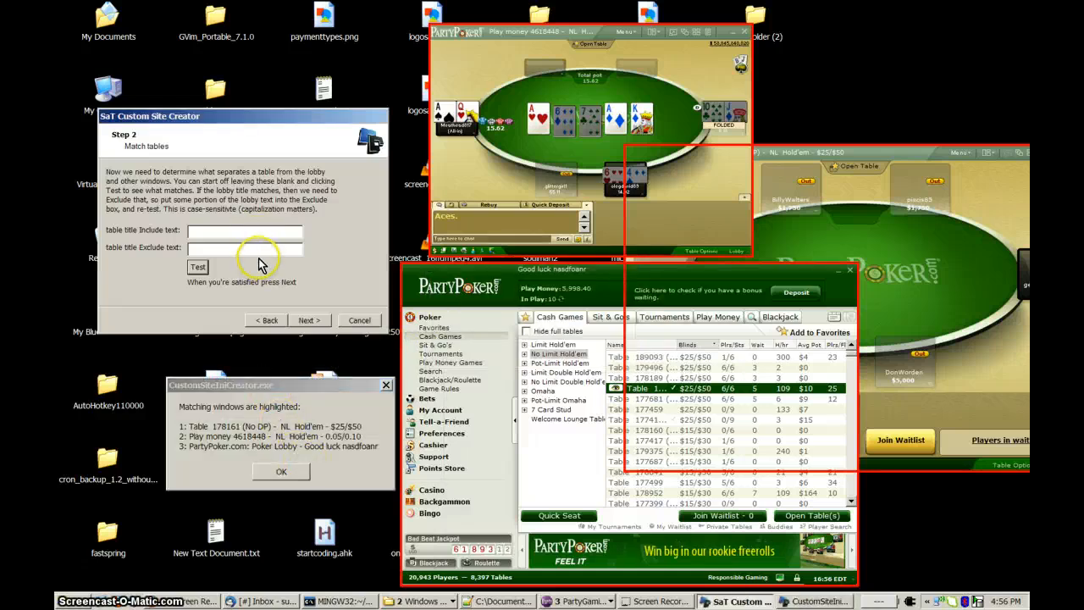
{"action": "left_click", "coordinate": [258, 251]}
{"action": "type", "text": "Good luck"}
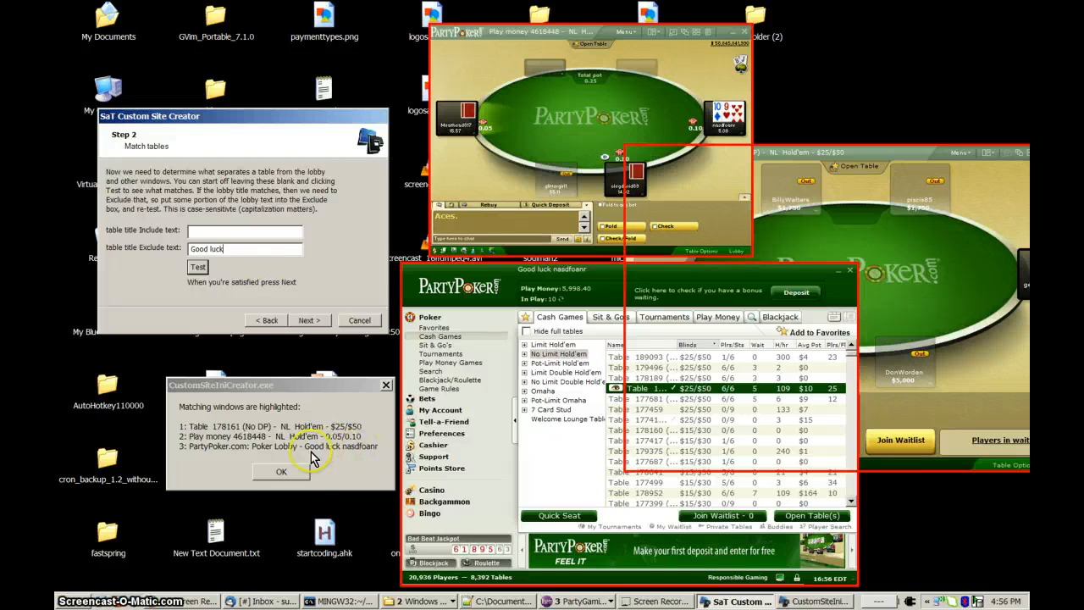
{"action": "left_click", "coordinate": [284, 470]}
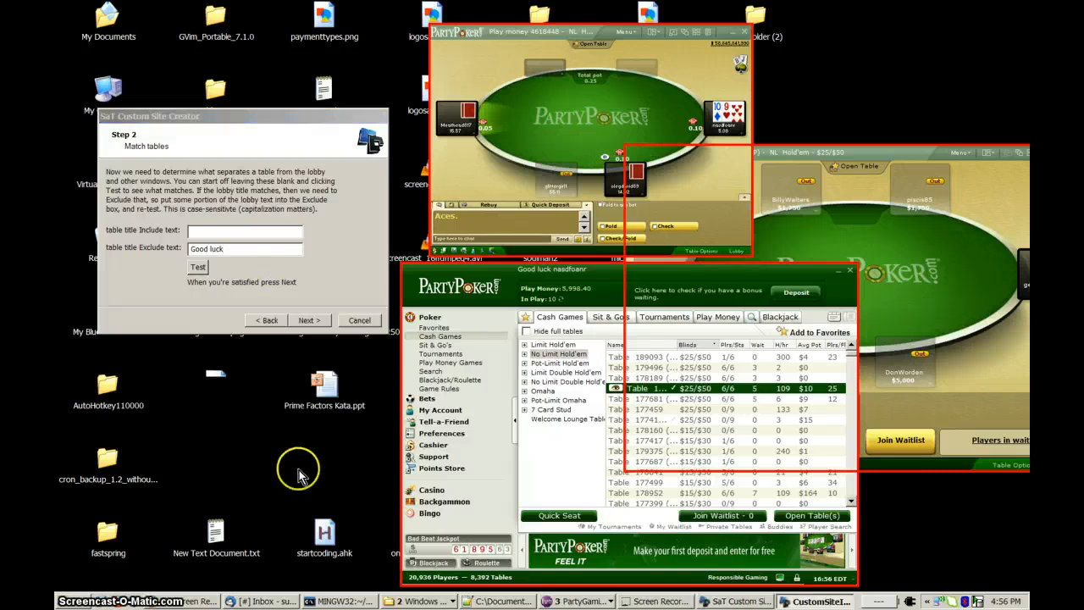
Test the "Good luck" exclusion with both tables open, dismiss the matching-windows results, and continue to the table attachment step.
{"action": "left_click", "coordinate": [200, 268]}
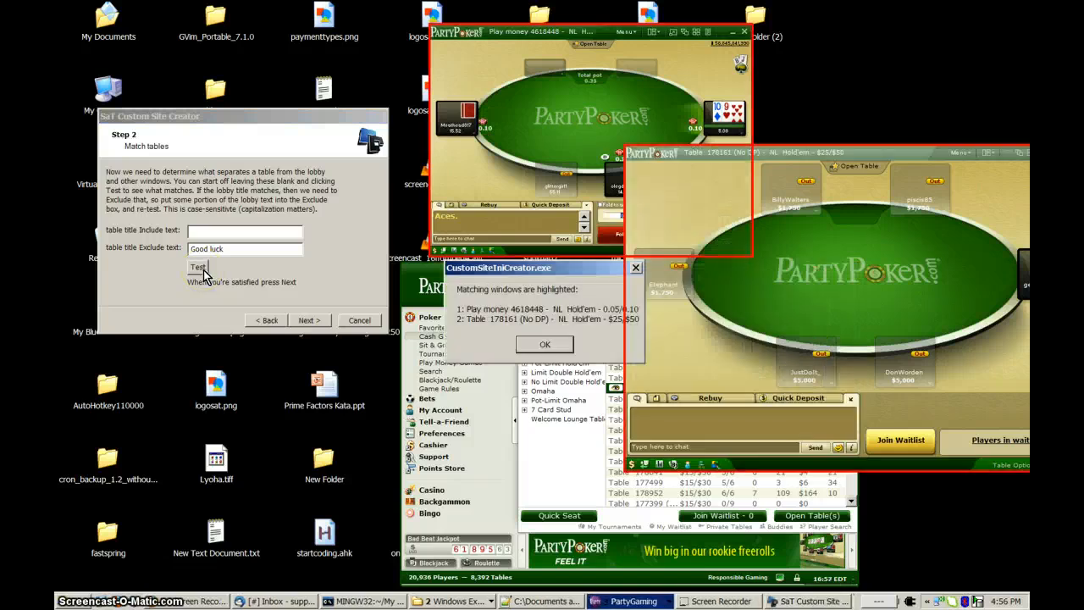
{"action": "left_click_drag", "start_coordinate": [495, 268], "coordinate": [223, 370]}
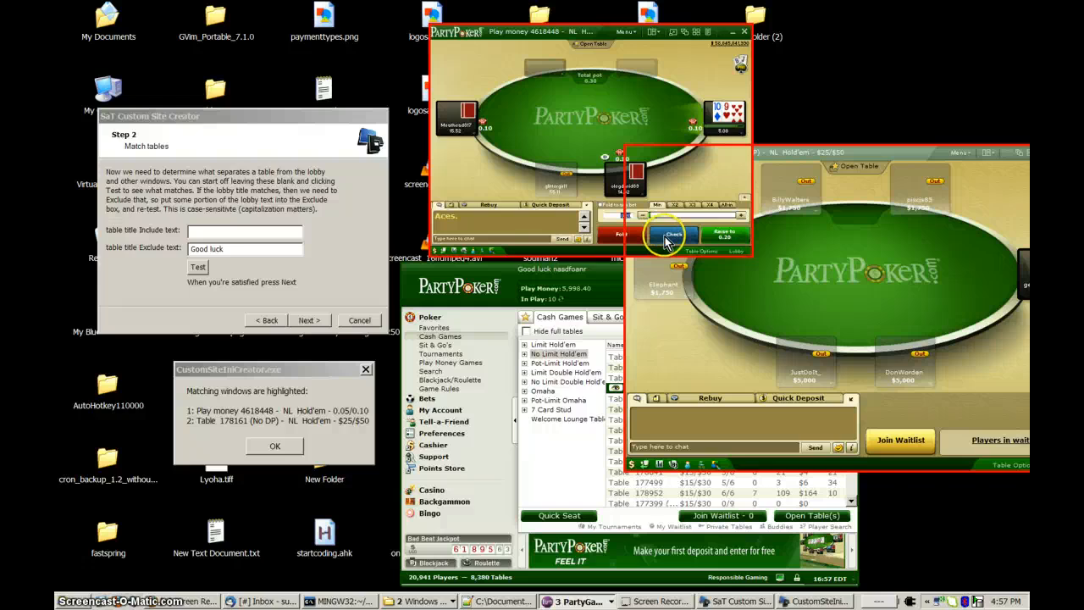
{"action": "left_click", "coordinate": [278, 446]}
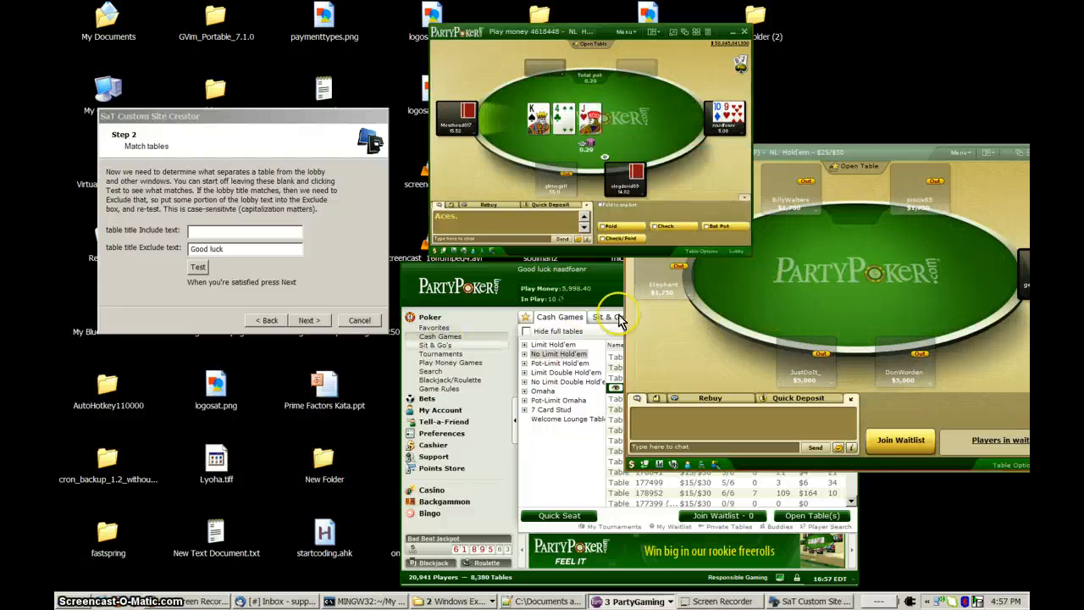
{"action": "left_click", "coordinate": [307, 322]}
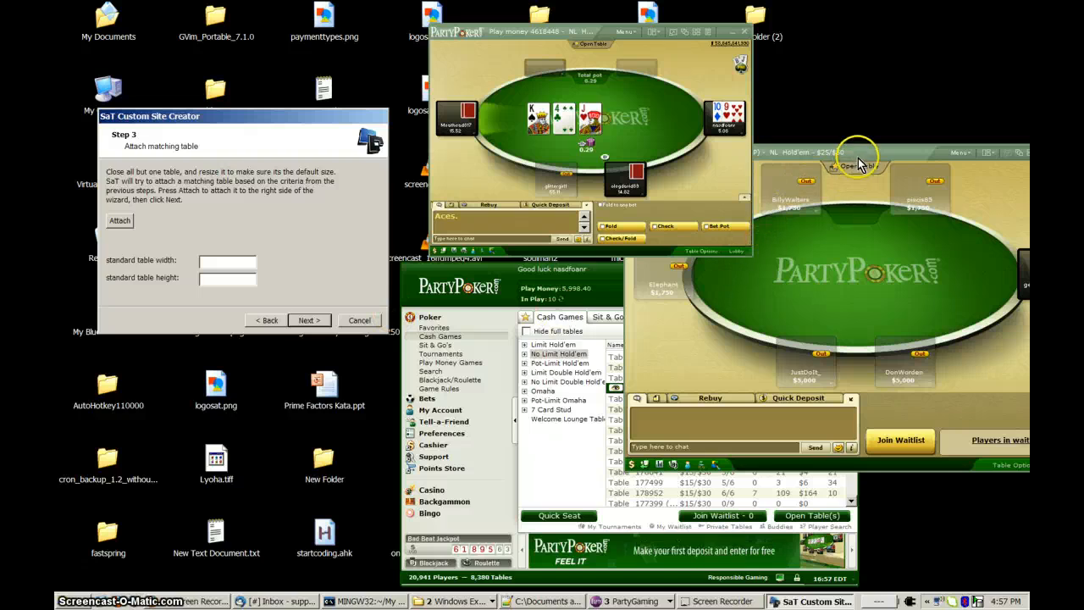
Close the $25/$50 table and return the remaining play-money table to its default size.
{"action": "left_click_drag", "start_coordinate": [859, 163], "coordinate": [674, 211]}
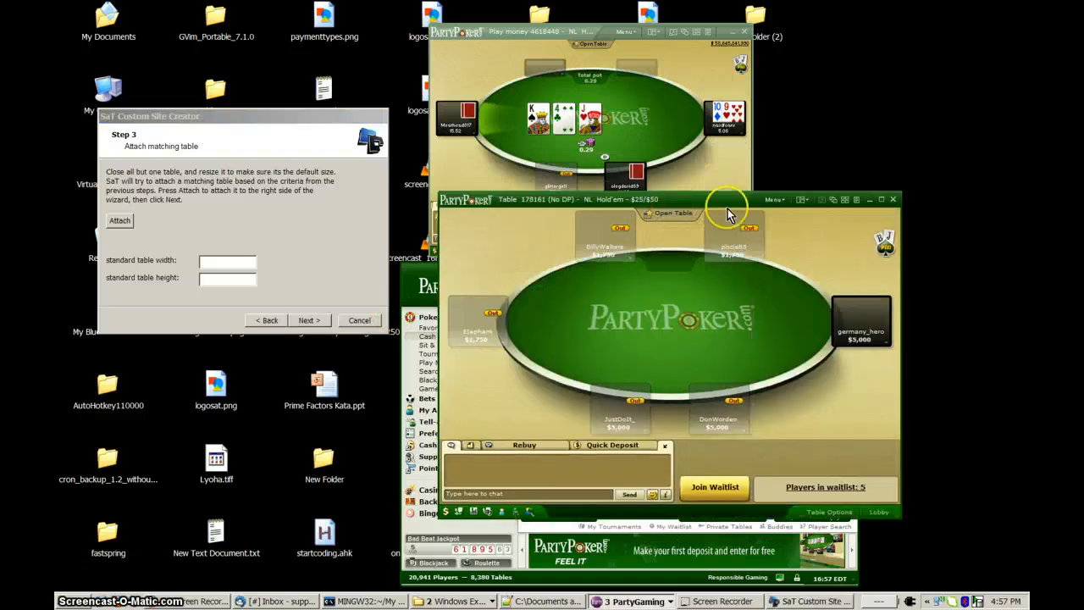
{"action": "left_click", "coordinate": [893, 200]}
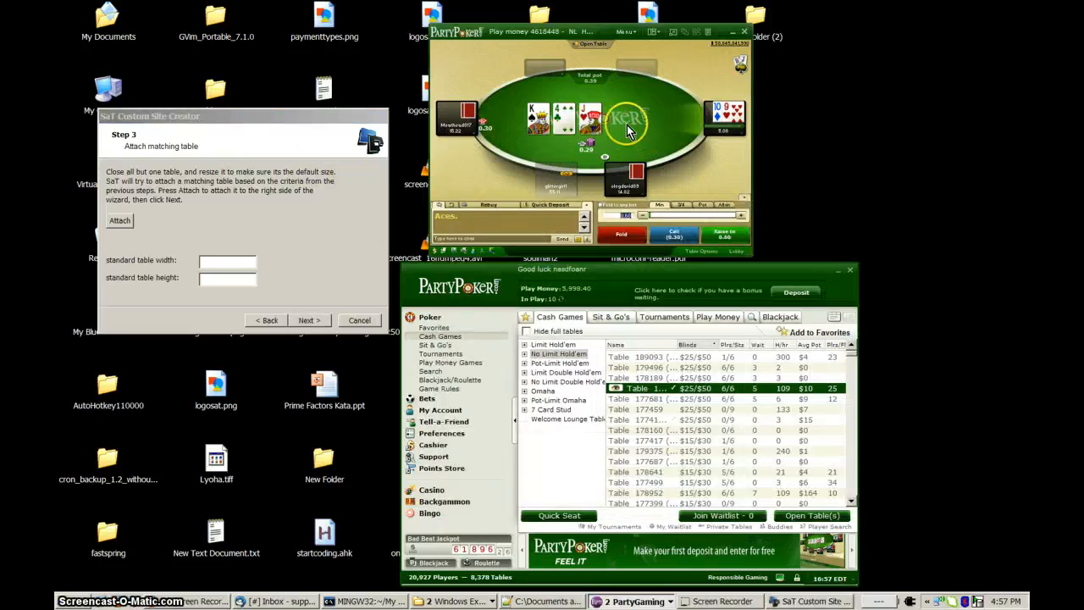
{"action": "left_click", "coordinate": [674, 35]}
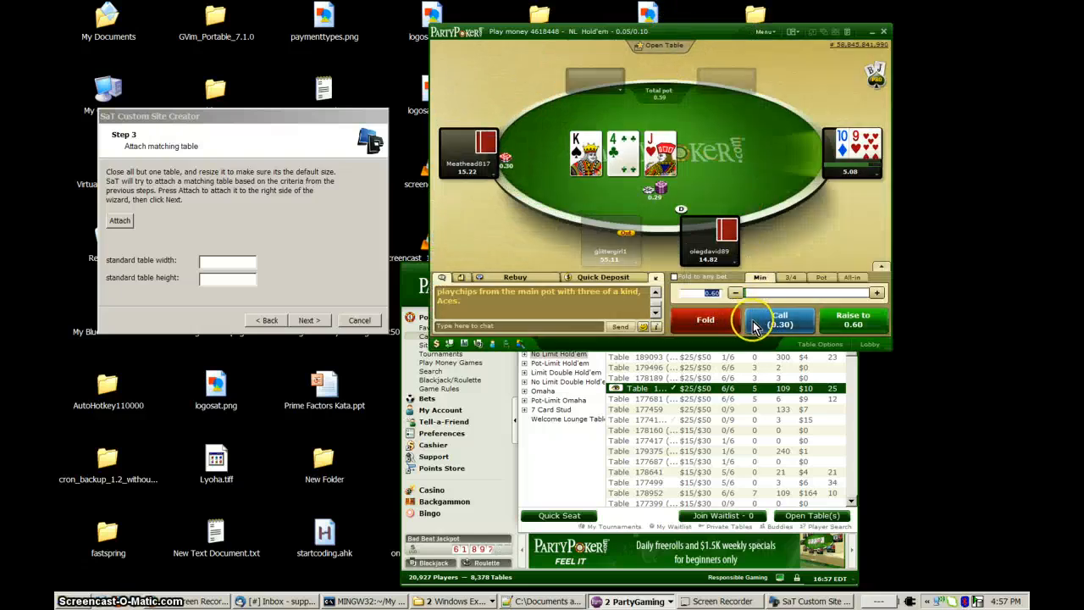
Attach the play-money table to the wizard, review the captured standard width and height, and continue to the fold button coordinate step.
{"action": "left_click", "coordinate": [126, 225]}
{"action": "left_click", "coordinate": [448, 218]}
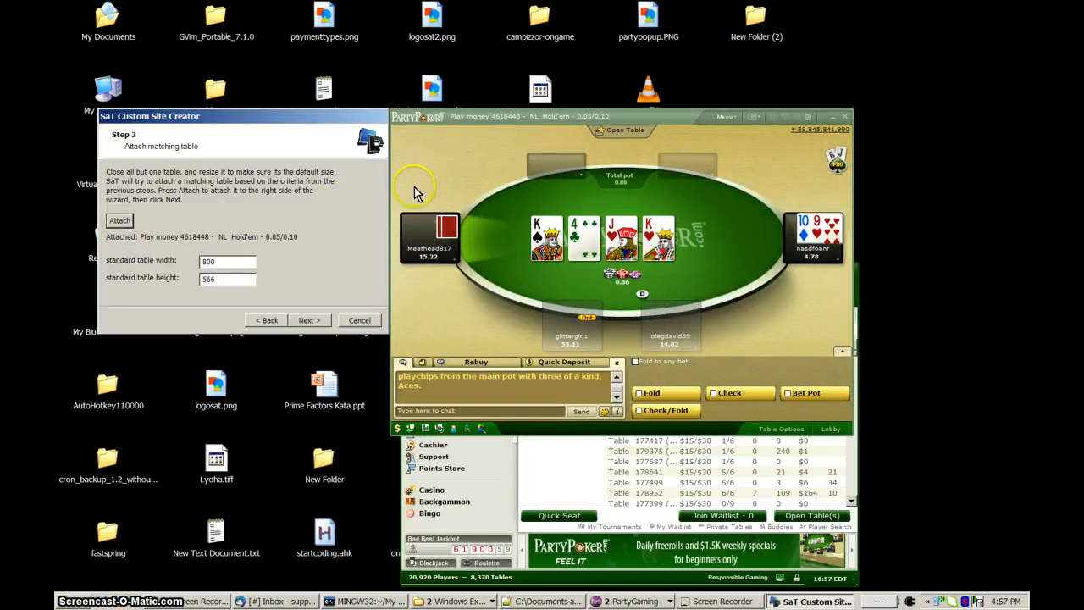
{"action": "left_click_drag", "start_coordinate": [242, 262], "coordinate": [180, 265]}
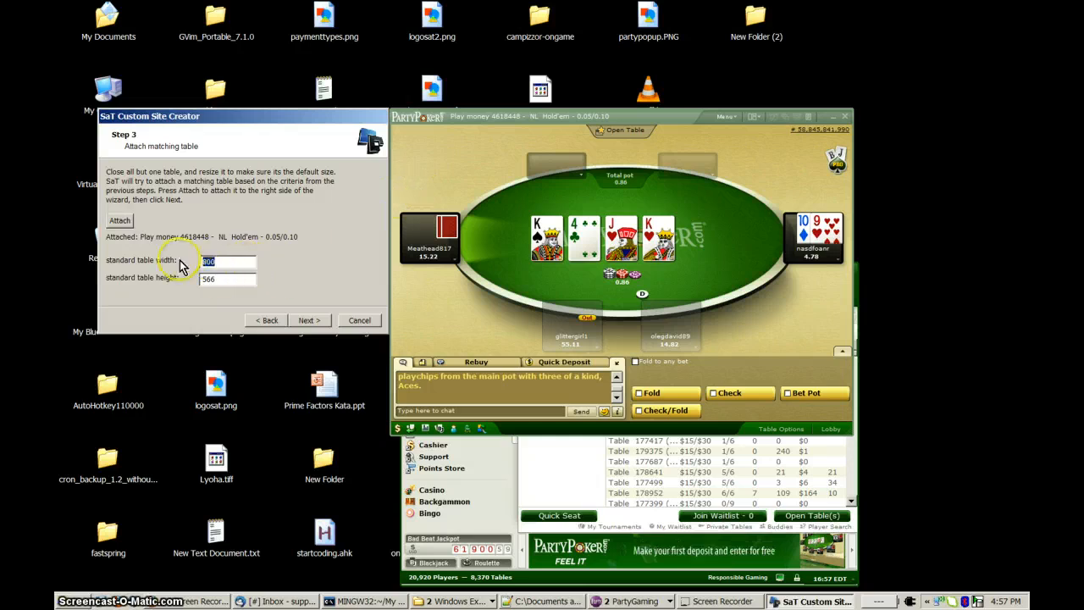
{"action": "left_click", "coordinate": [231, 283]}
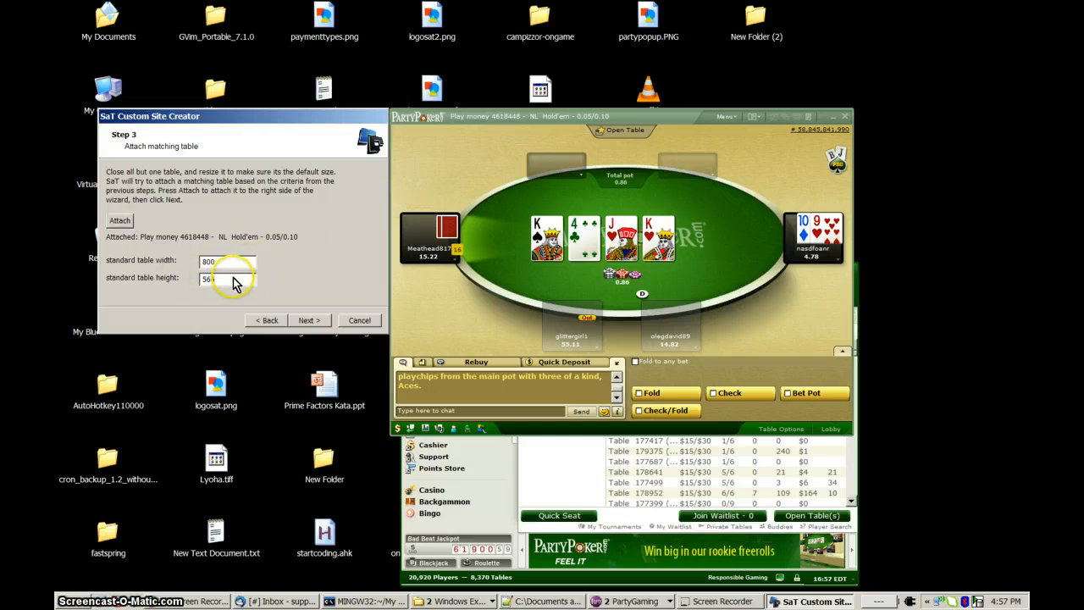
{"action": "left_click", "coordinate": [309, 321]}
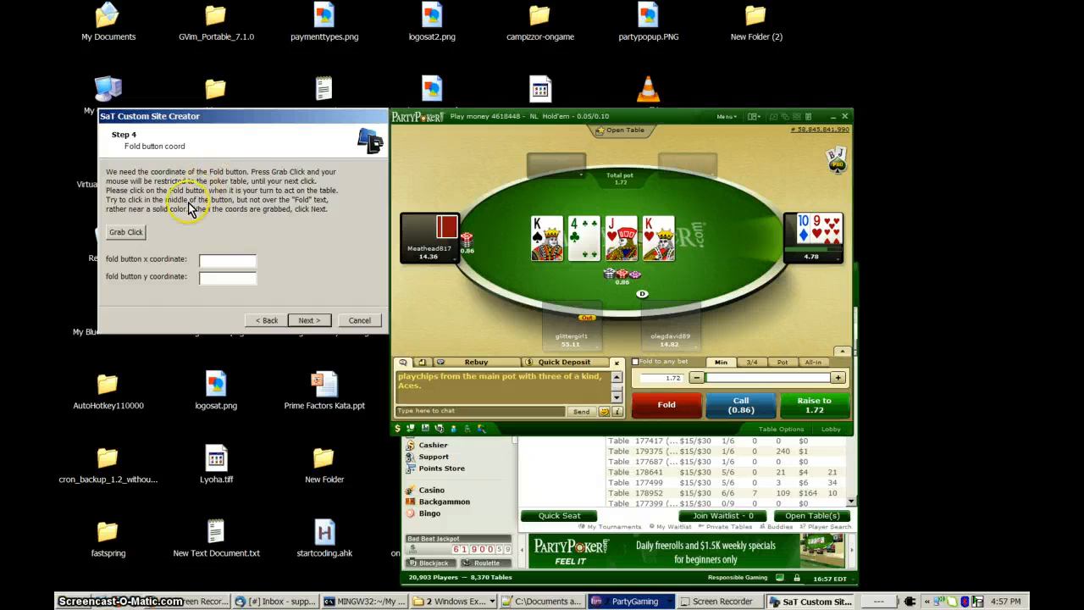
Grab the Fold button coordinate on the attached table at about x 456, y 511, and continue to the fold click test.
{"action": "left_click", "coordinate": [127, 233]}
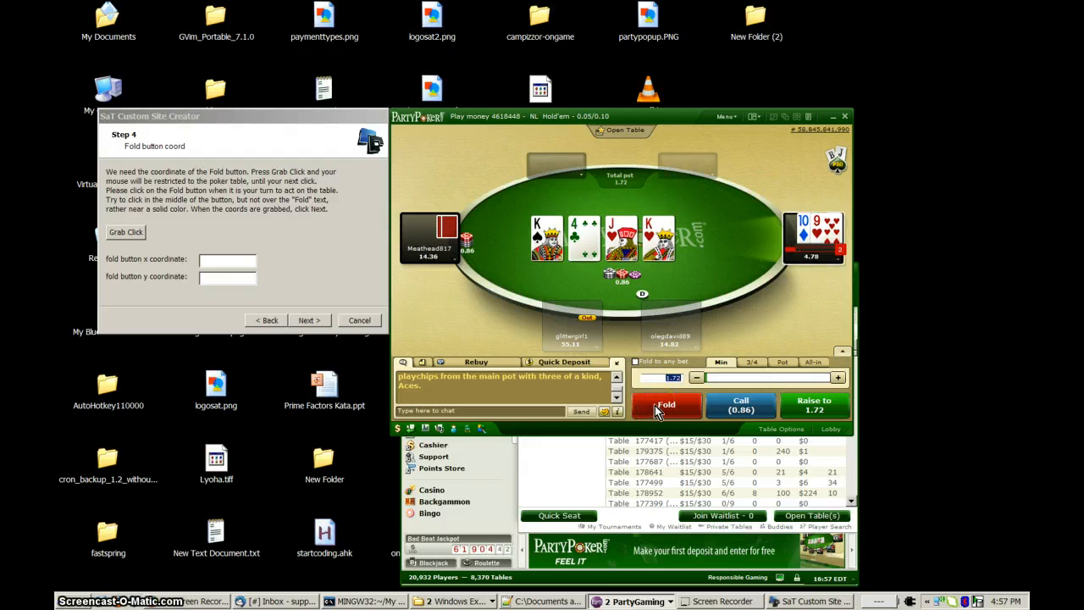
{"action": "left_click", "coordinate": [654, 405]}
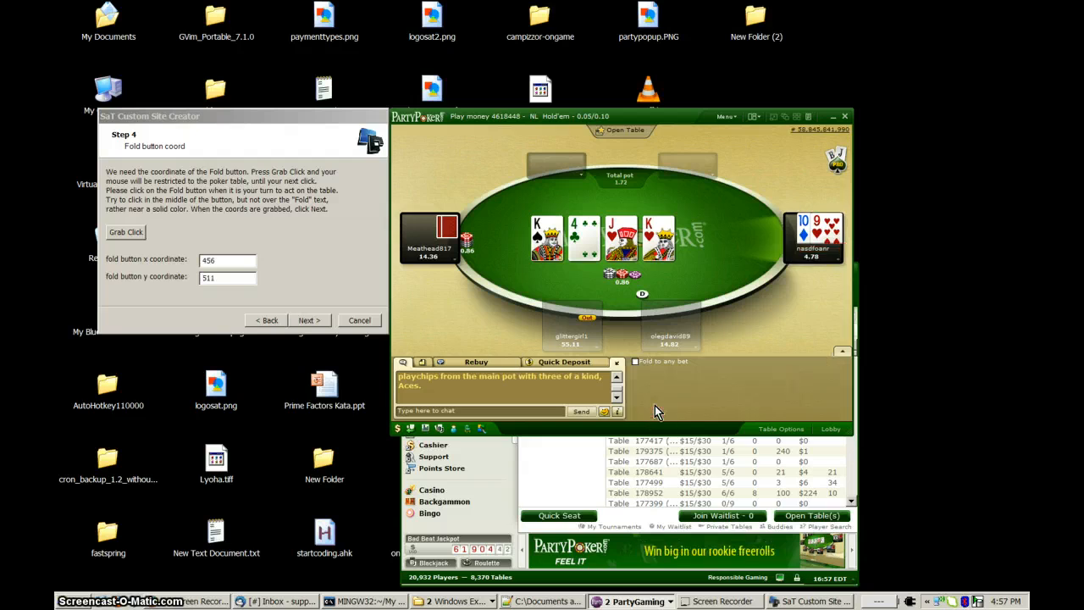
{"action": "left_click_drag", "start_coordinate": [230, 261], "coordinate": [189, 263]}
{"action": "left_click", "coordinate": [219, 277]}
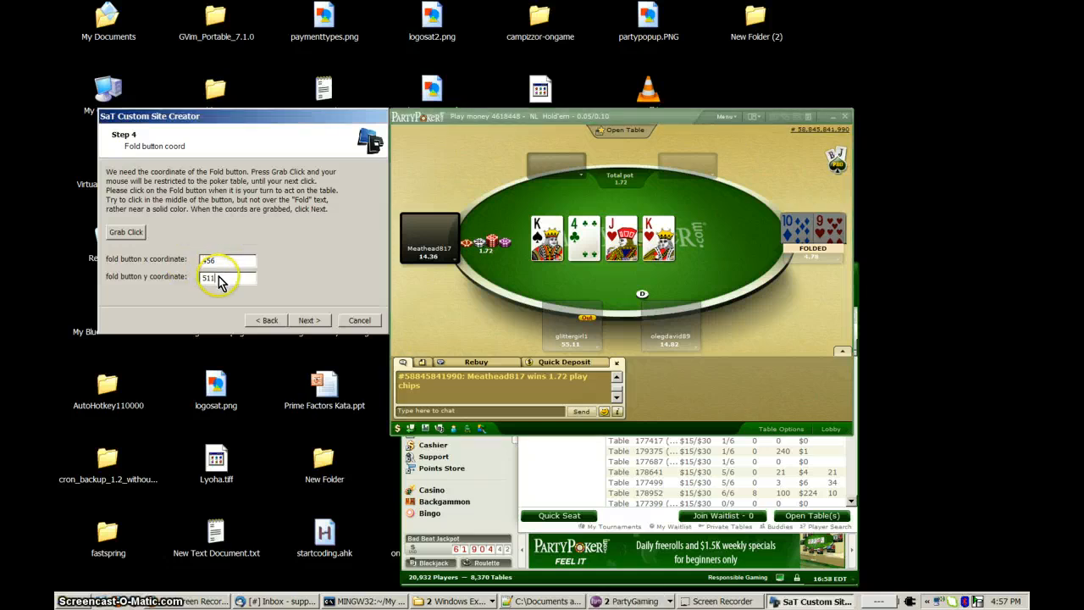
{"action": "double_click", "coordinate": [227, 273]}
{"action": "left_click", "coordinate": [235, 280]}
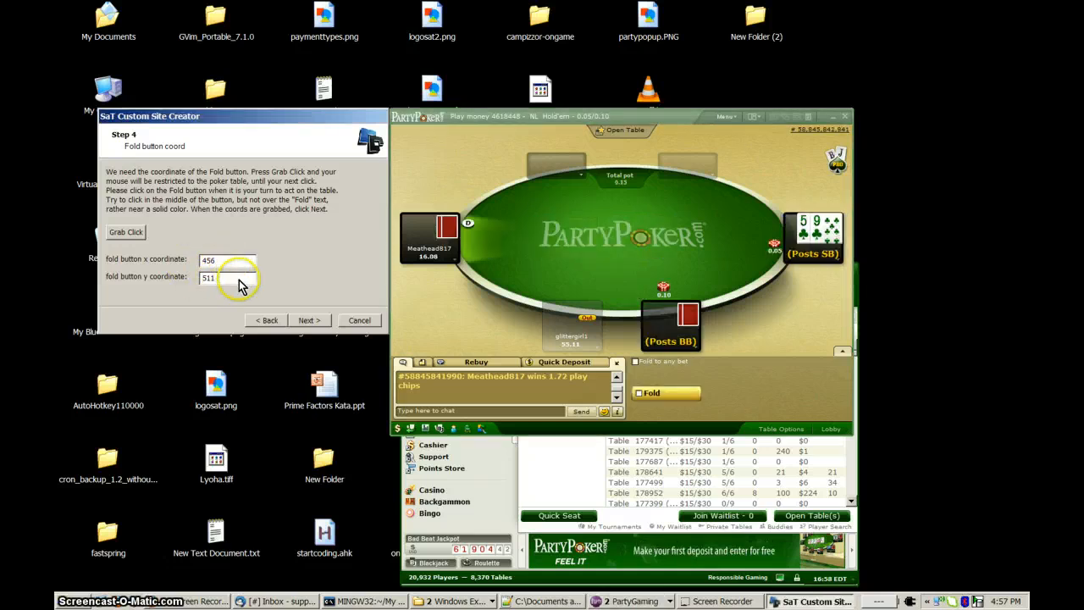
{"action": "left_click", "coordinate": [308, 322]}
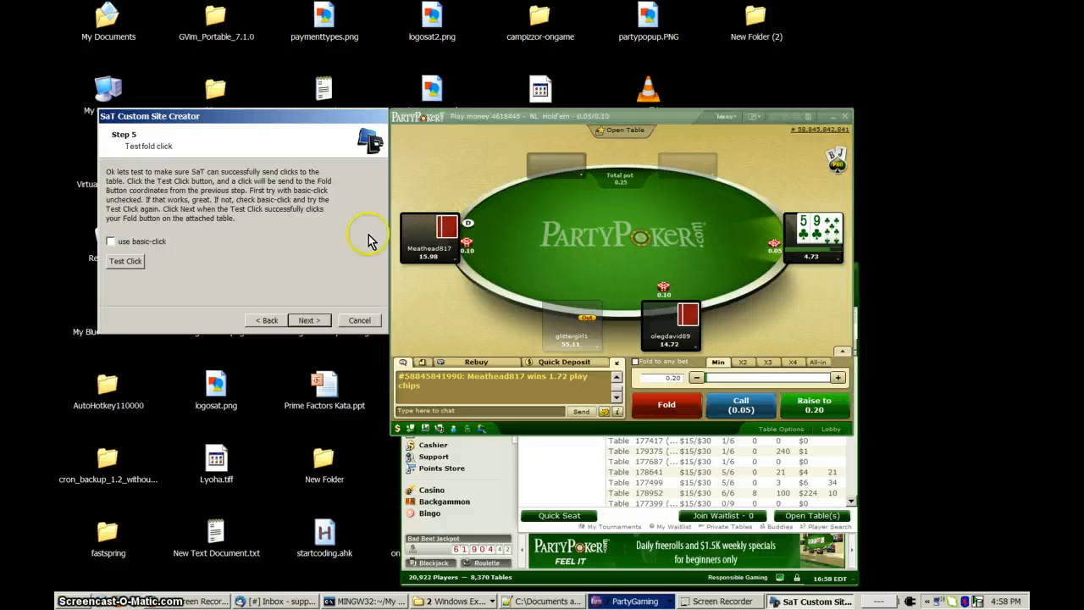
Send test clicks to the attached table's Fold button with basic-click disabled.
{"action": "left_click", "coordinate": [663, 277]}
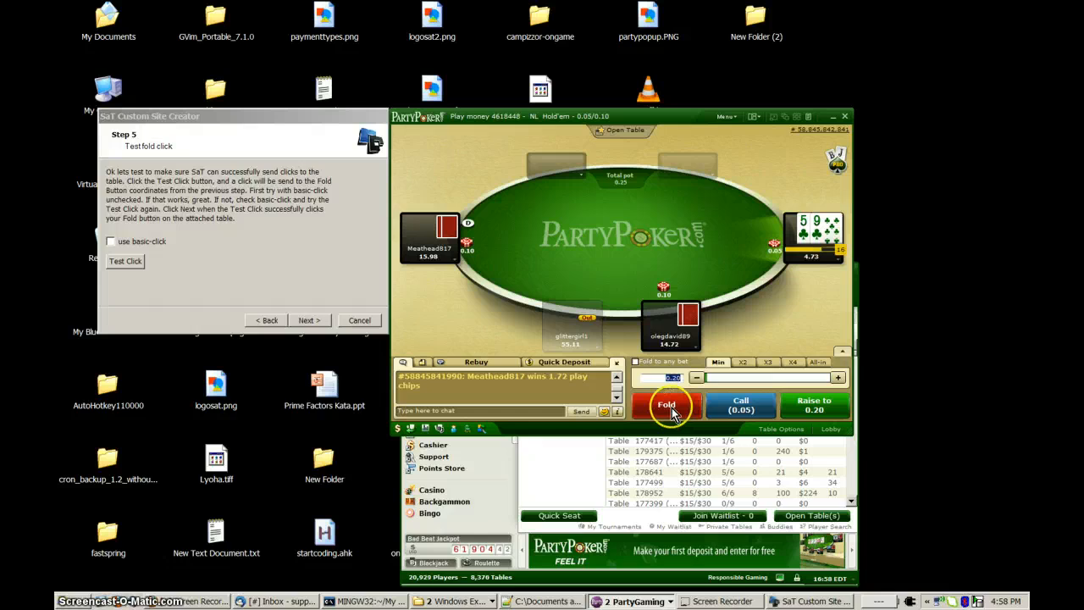
{"action": "left_click", "coordinate": [125, 263]}
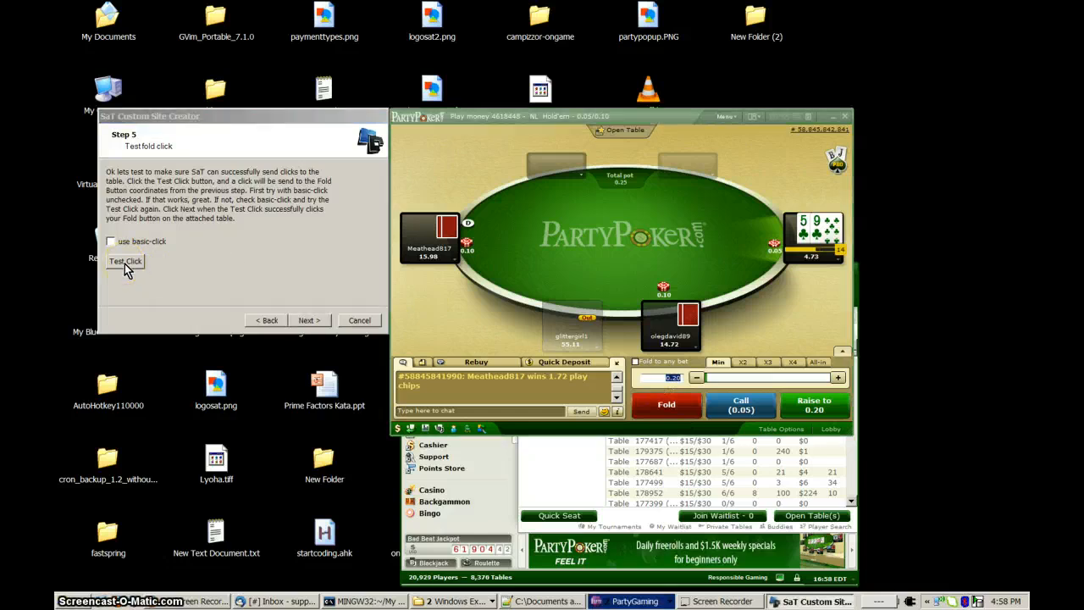
{"action": "left_click", "coordinate": [125, 263]}
{"action": "left_click", "coordinate": [125, 263]}
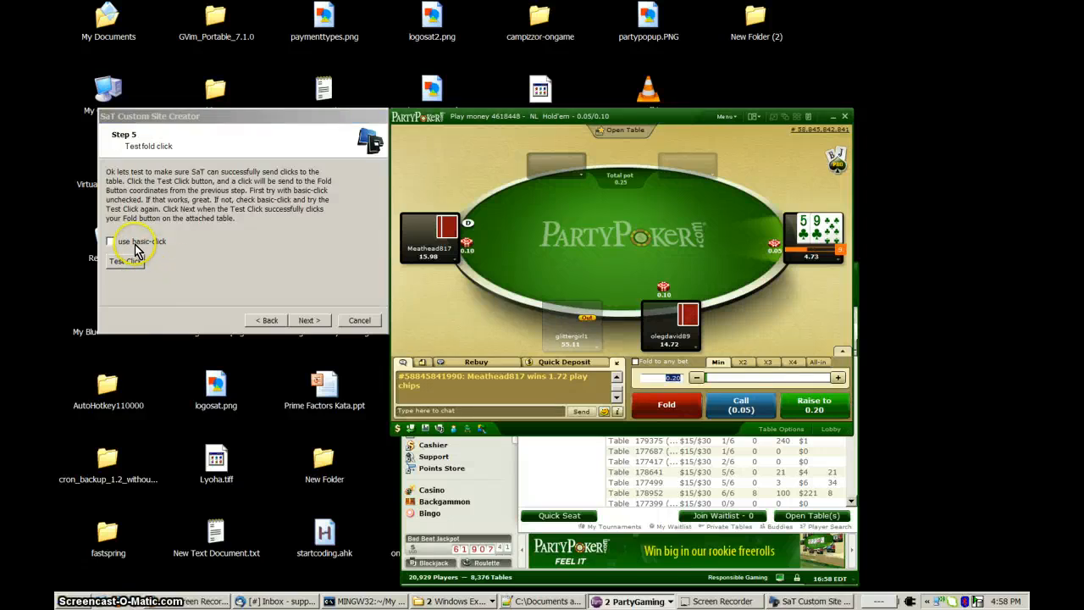
Enable basic-click and send the test click to the Fold button again.
{"action": "left_click", "coordinate": [136, 246]}
{"action": "left_click", "coordinate": [126, 263]}
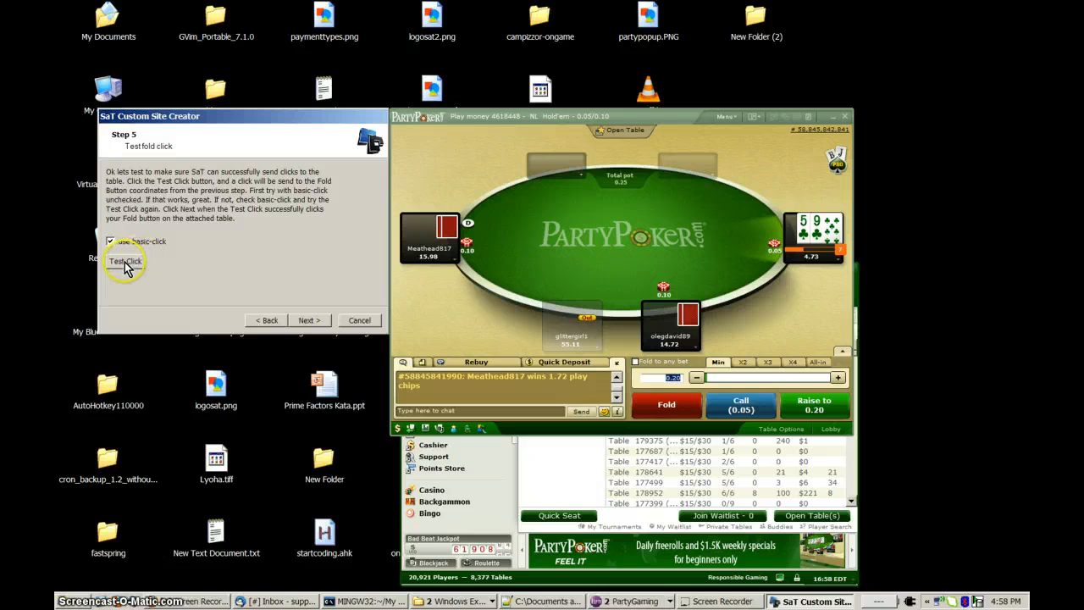
{"action": "left_click", "coordinate": [126, 264]}
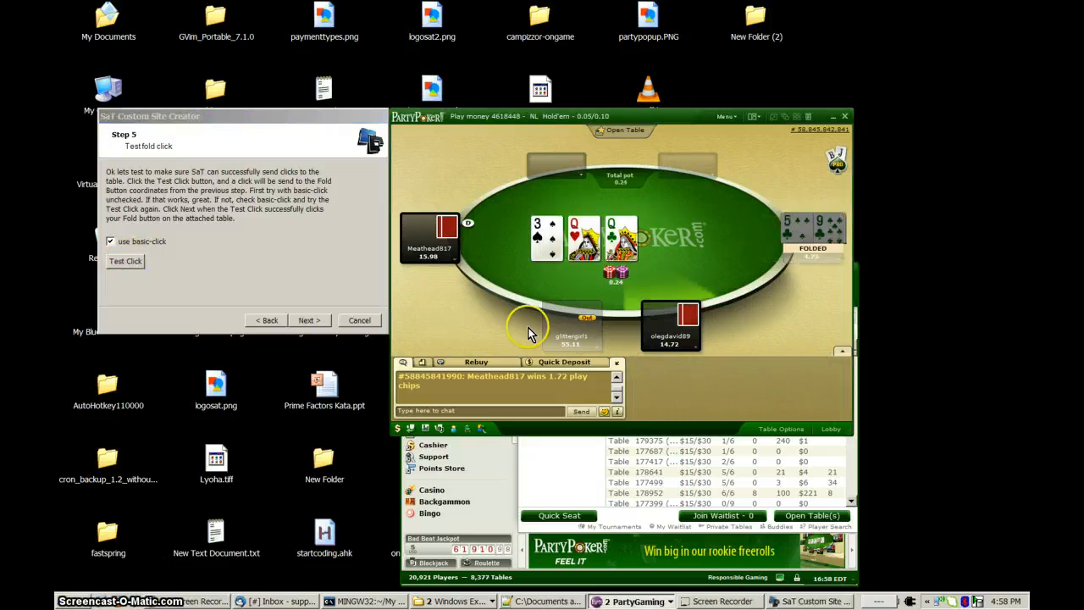
Keep basic-click enabled and continue to the fold button region step.
{"action": "left_click", "coordinate": [112, 242]}
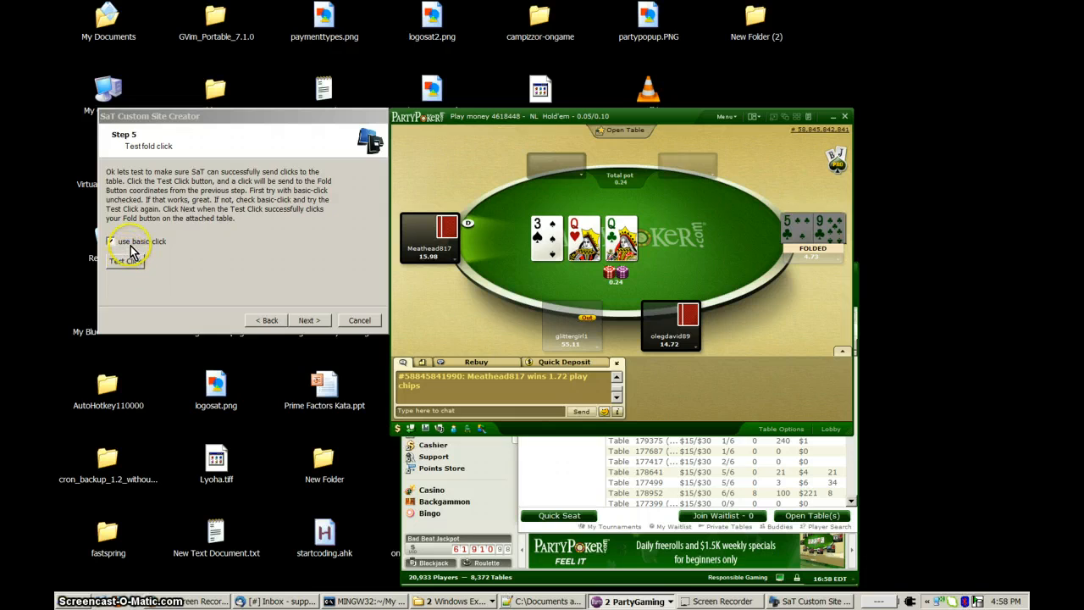
{"action": "left_click", "coordinate": [145, 243]}
{"action": "left_click", "coordinate": [142, 261]}
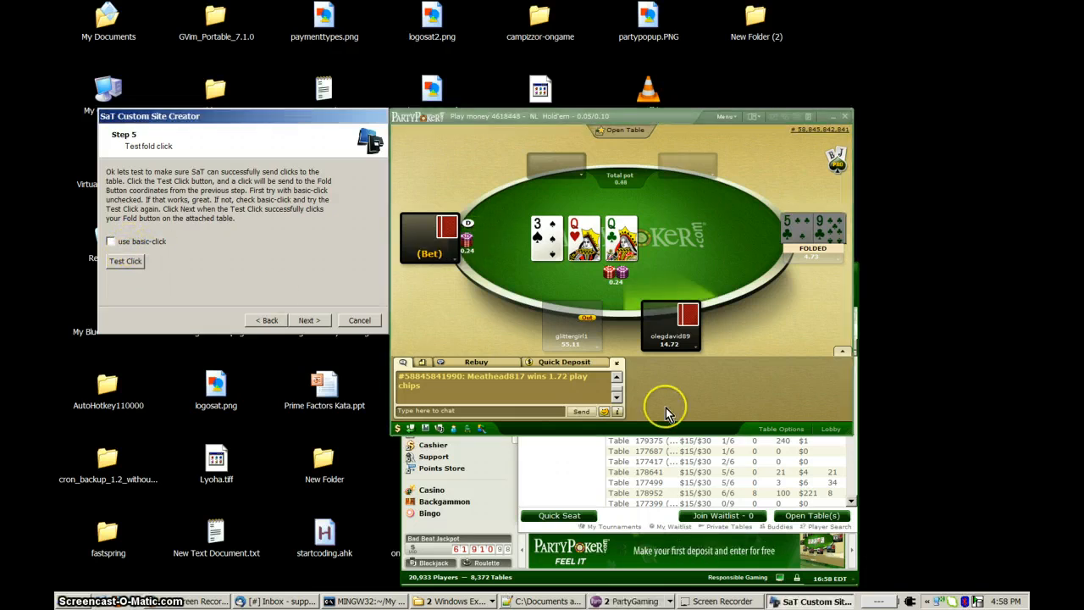
{"action": "left_click", "coordinate": [126, 246]}
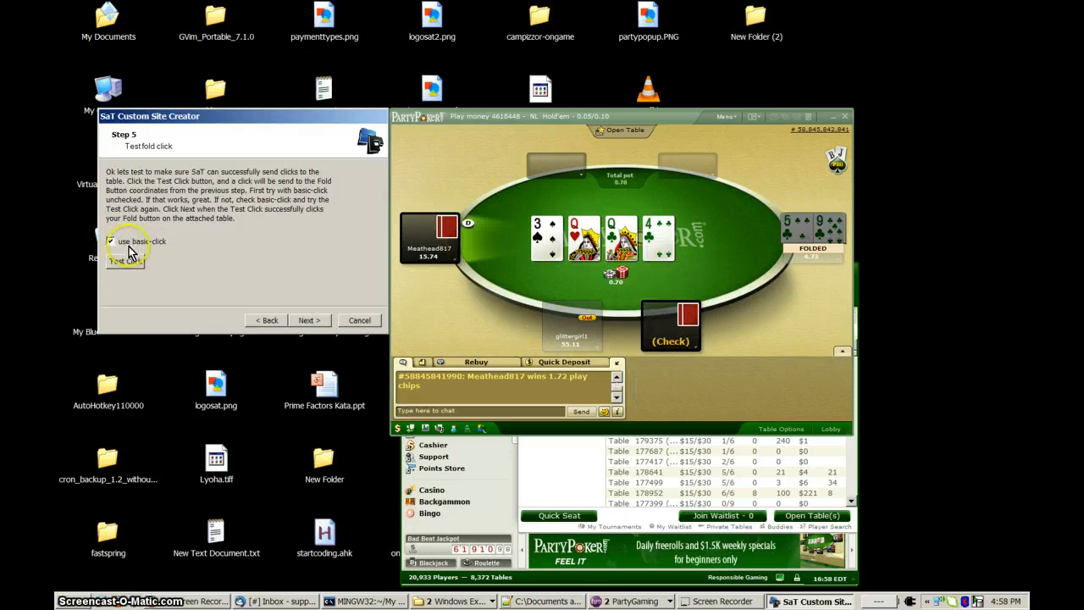
{"action": "left_click", "coordinate": [306, 320]}
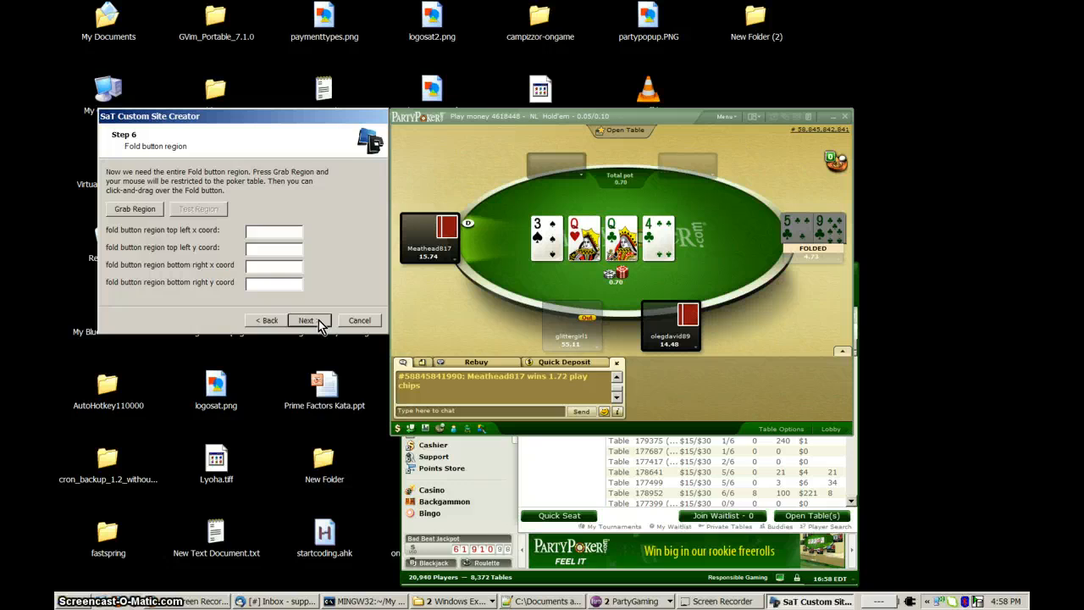
Grab a deliberately loose region around the Fold button area, from about (423, 480) to (595, 531) on the attached table.
{"action": "left_click", "coordinate": [315, 320]}
{"action": "left_click", "coordinate": [197, 210]}
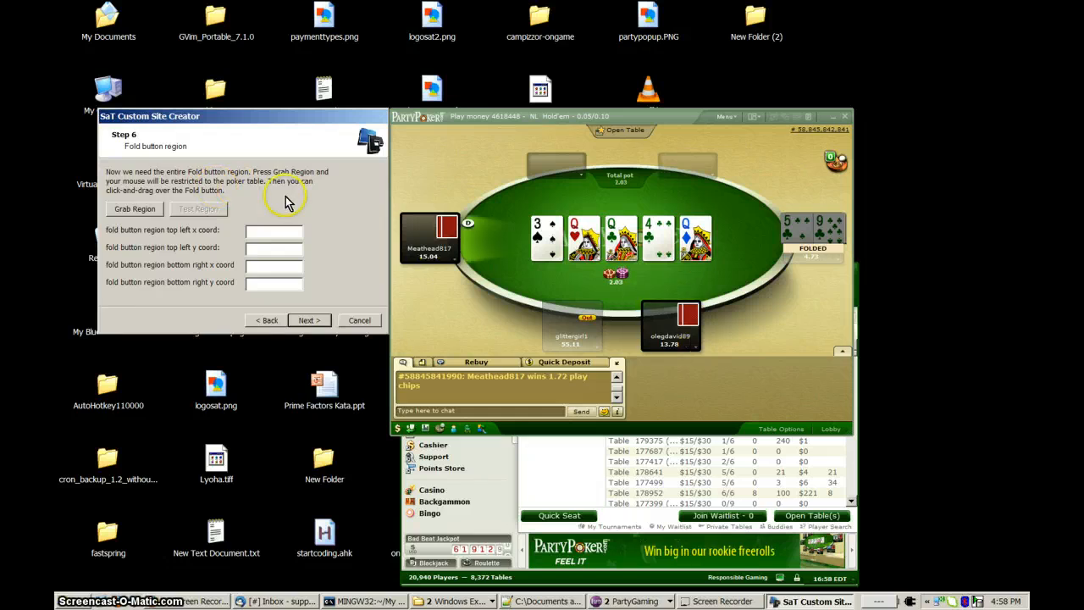
{"action": "left_click", "coordinate": [635, 346]}
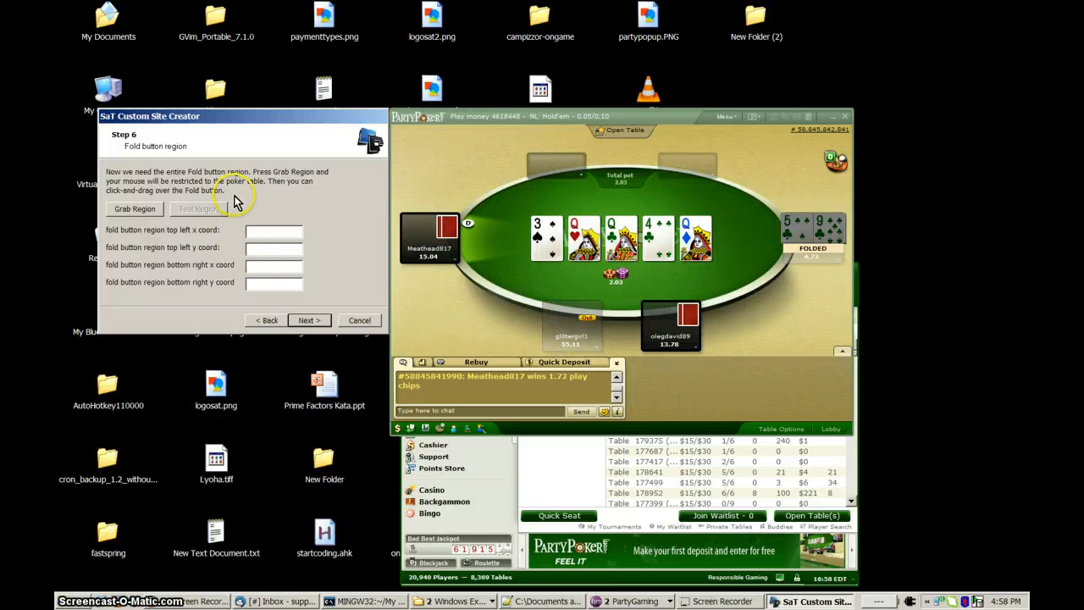
{"action": "left_click", "coordinate": [144, 217]}
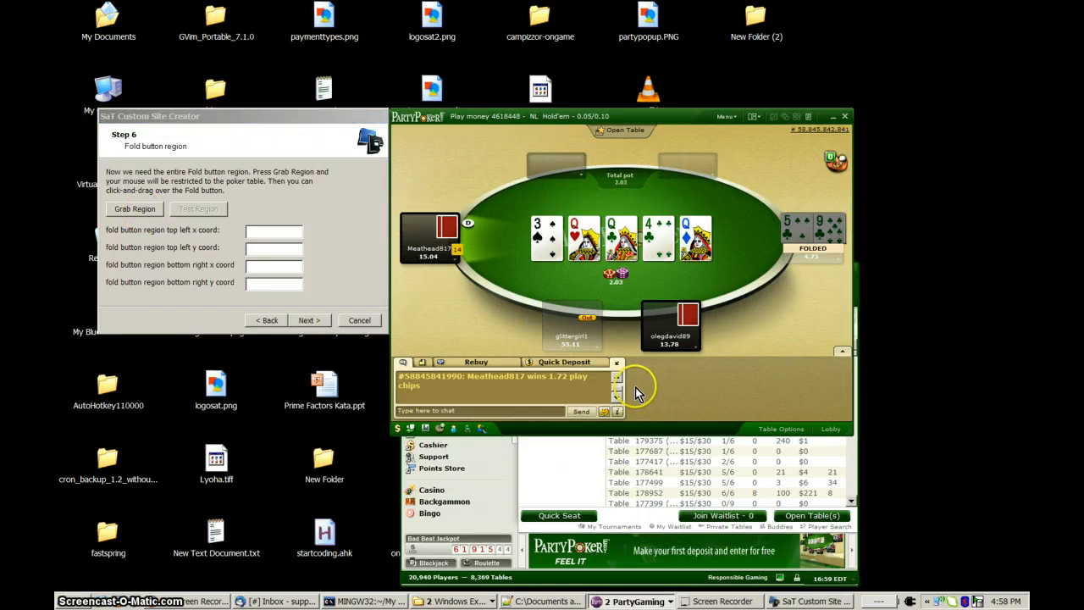
{"action": "left_click_drag", "start_coordinate": [637, 387], "coordinate": [733, 420]}
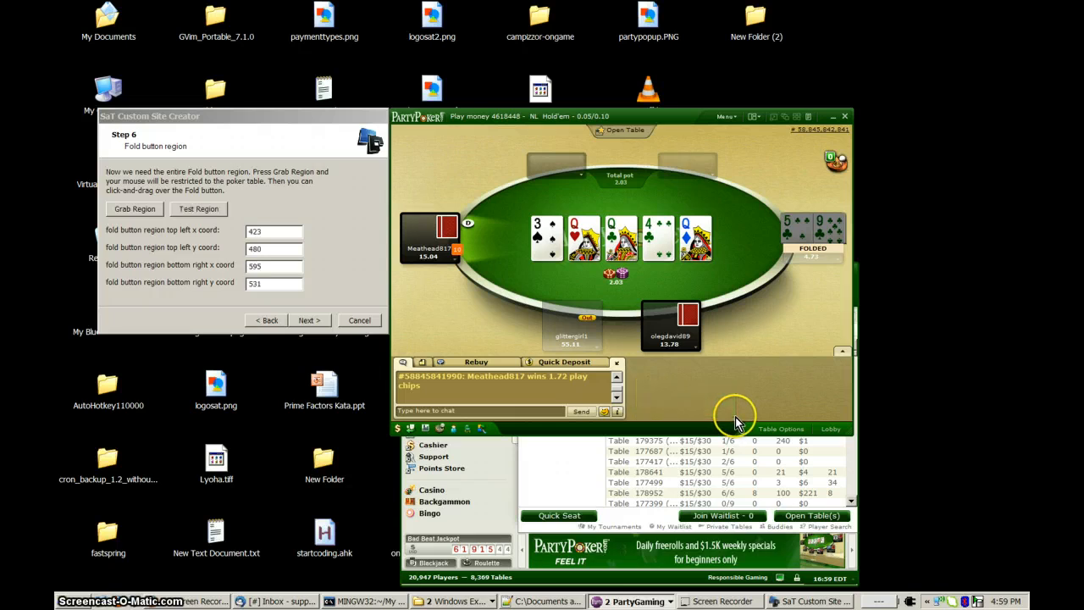
{"action": "left_click", "coordinate": [273, 247]}
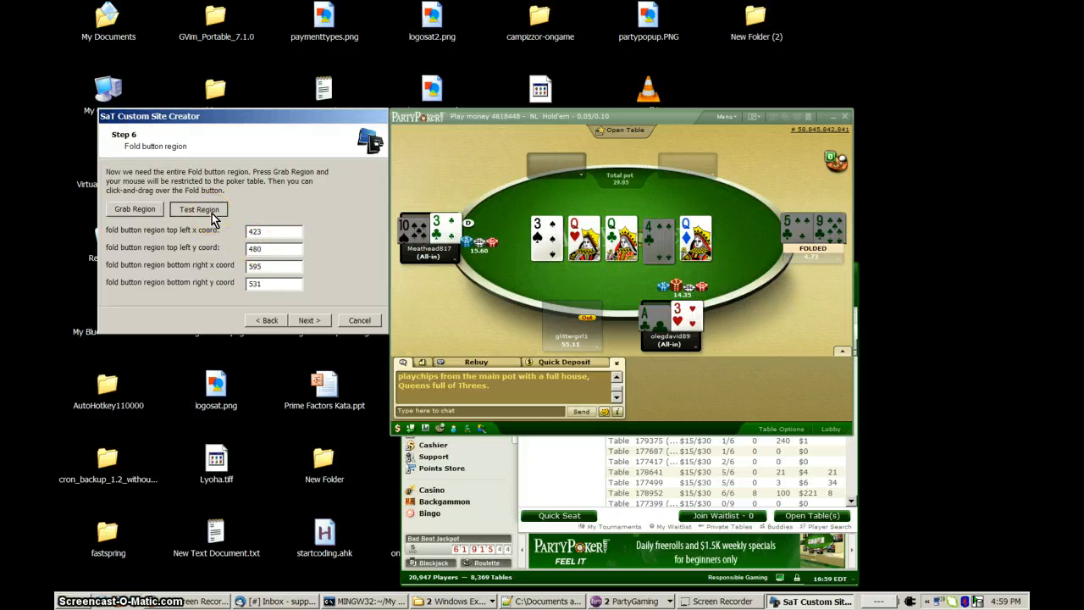
Test the grabbed region on the attached table and compare its overlay with the Fold button's edges.
{"action": "left_click", "coordinate": [200, 210]}
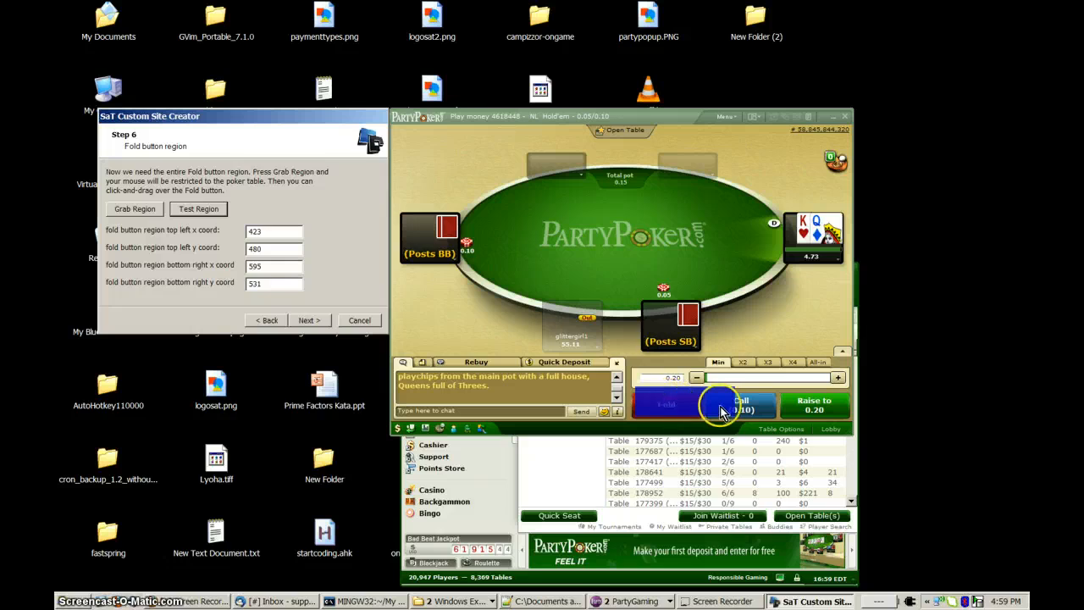
{"action": "left_click", "coordinate": [210, 216]}
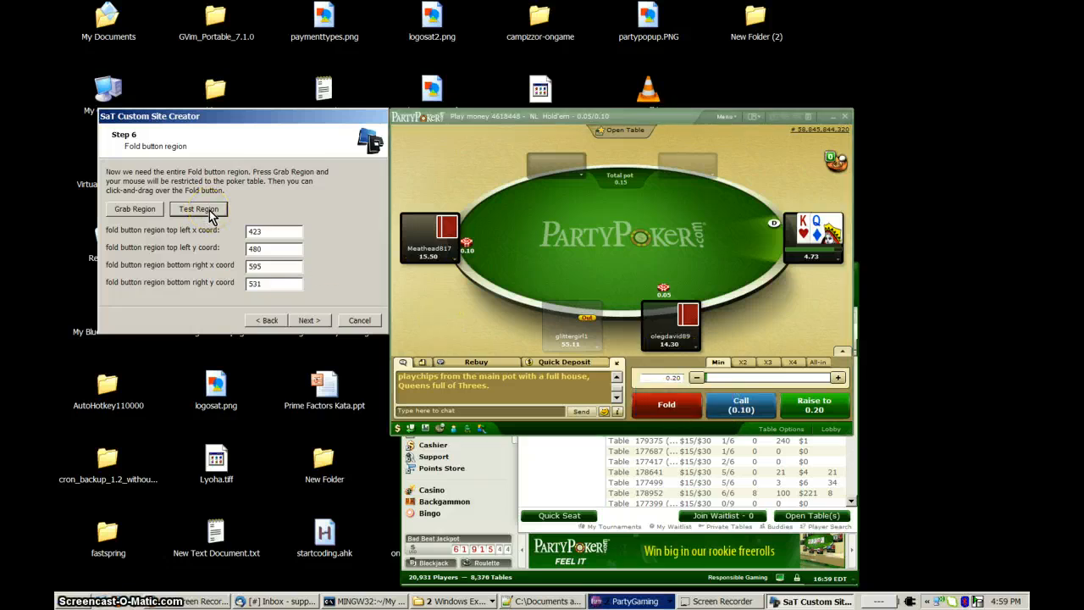
{"action": "left_click", "coordinate": [149, 212]}
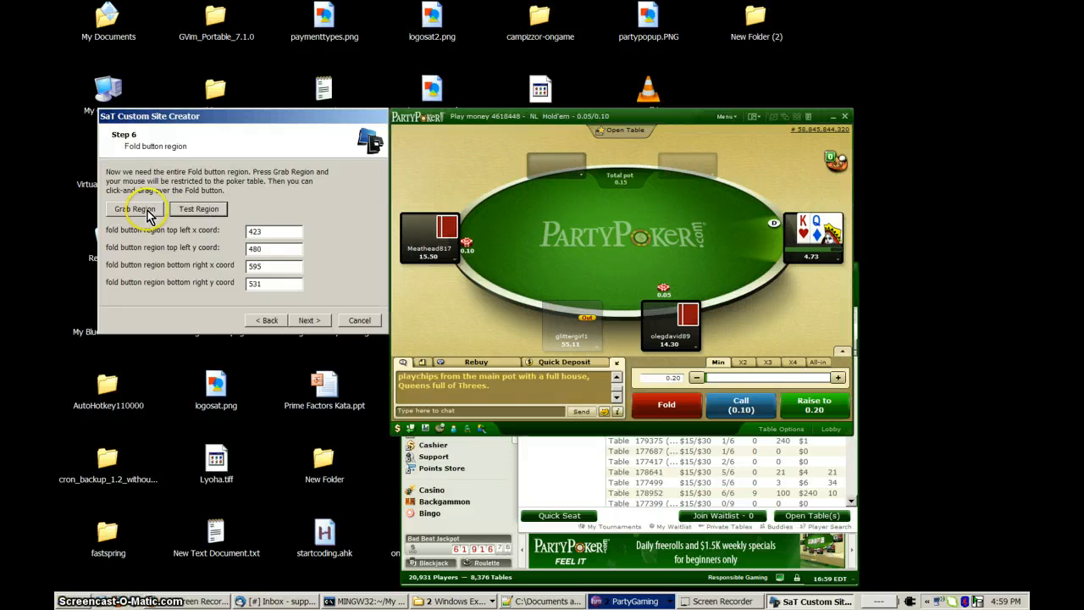
{"action": "left_click", "coordinate": [197, 212]}
{"action": "left_click", "coordinate": [671, 410]}
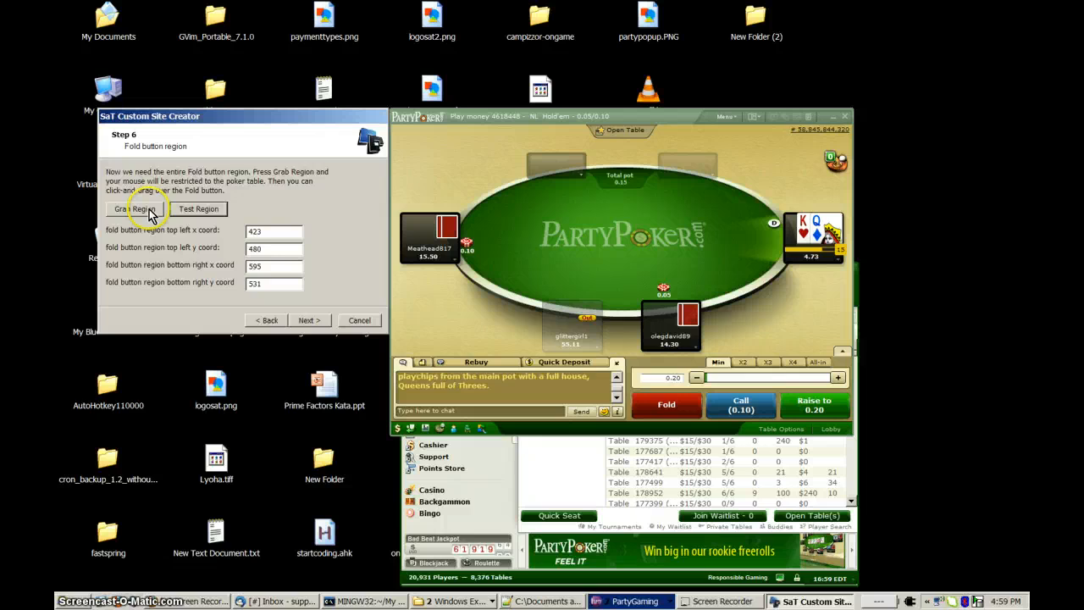
Regrab the fold region tightly around the Fold button, from (416, 490) to (538, 534), test it on the table and continue.
{"action": "left_click", "coordinate": [149, 211]}
{"action": "left_click", "coordinate": [641, 405]}
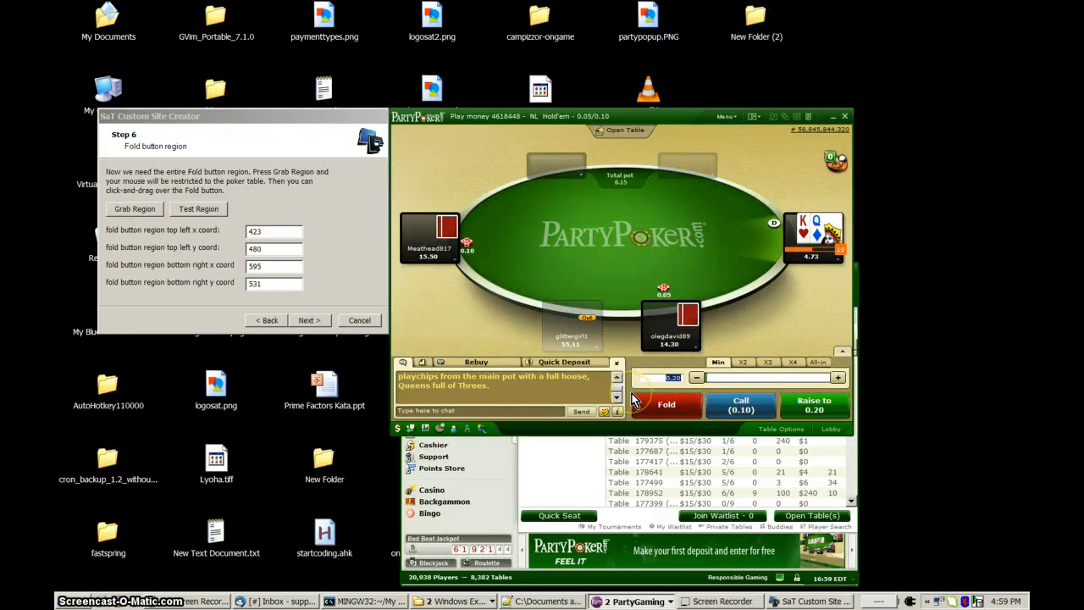
{"action": "left_click_drag", "start_coordinate": [641, 405], "coordinate": [703, 418]}
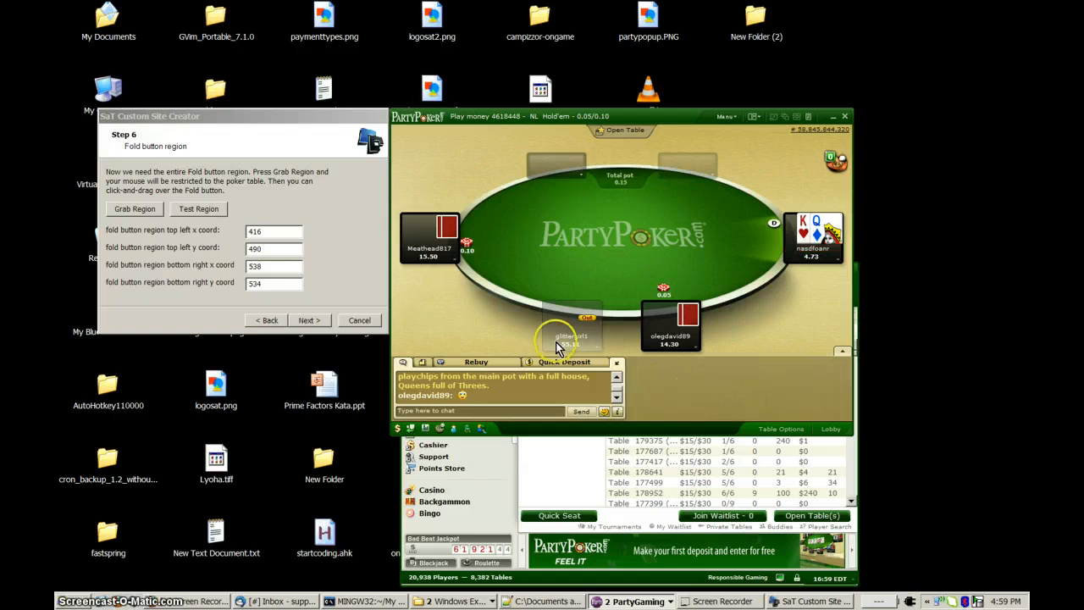
{"action": "left_click", "coordinate": [197, 209]}
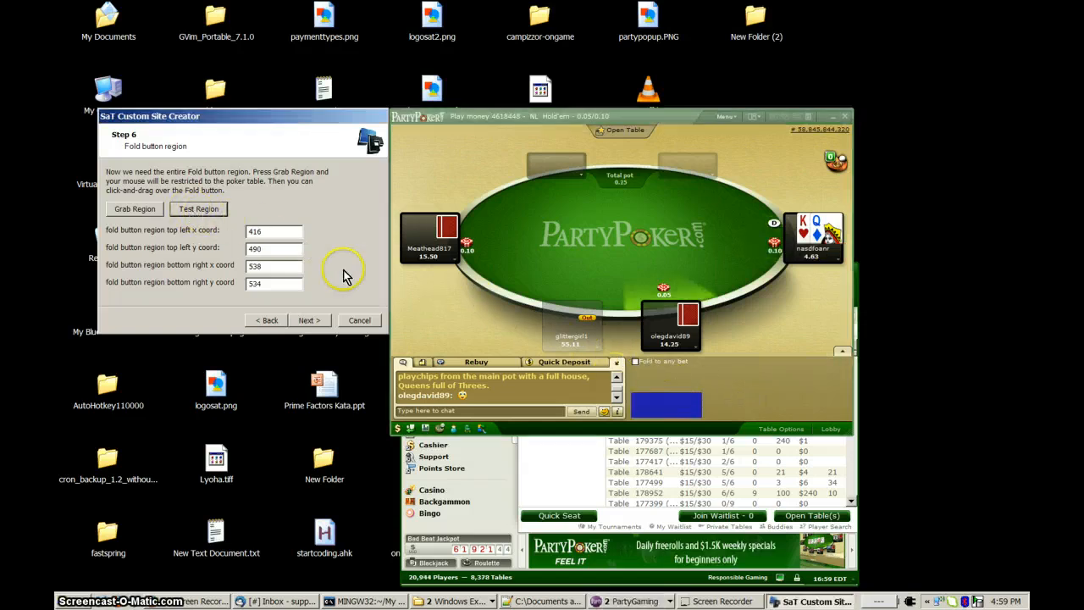
{"action": "left_click", "coordinate": [212, 214]}
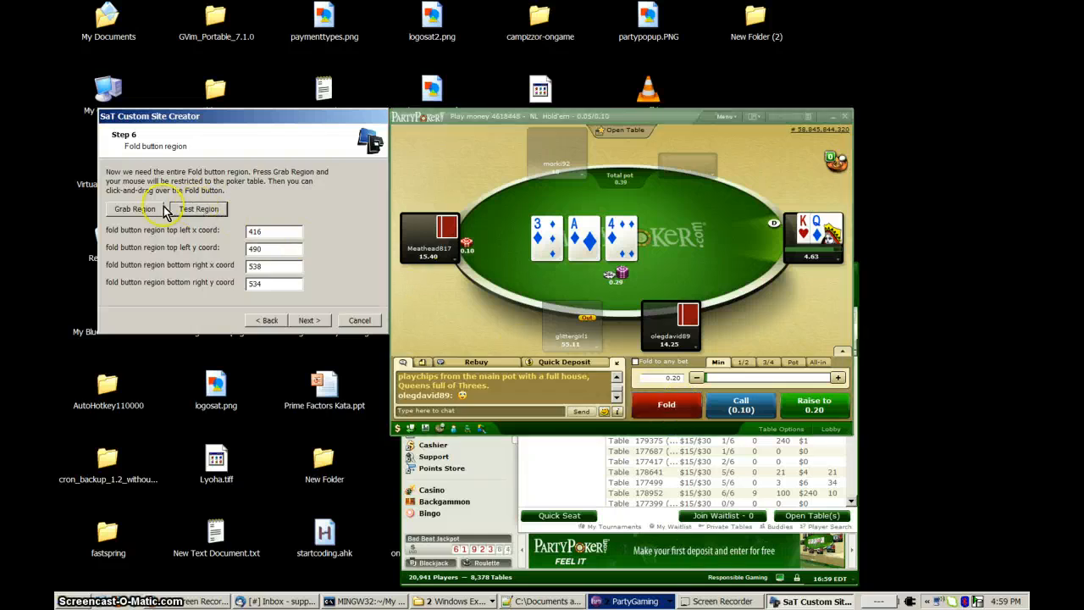
{"action": "left_click", "coordinate": [309, 322]}
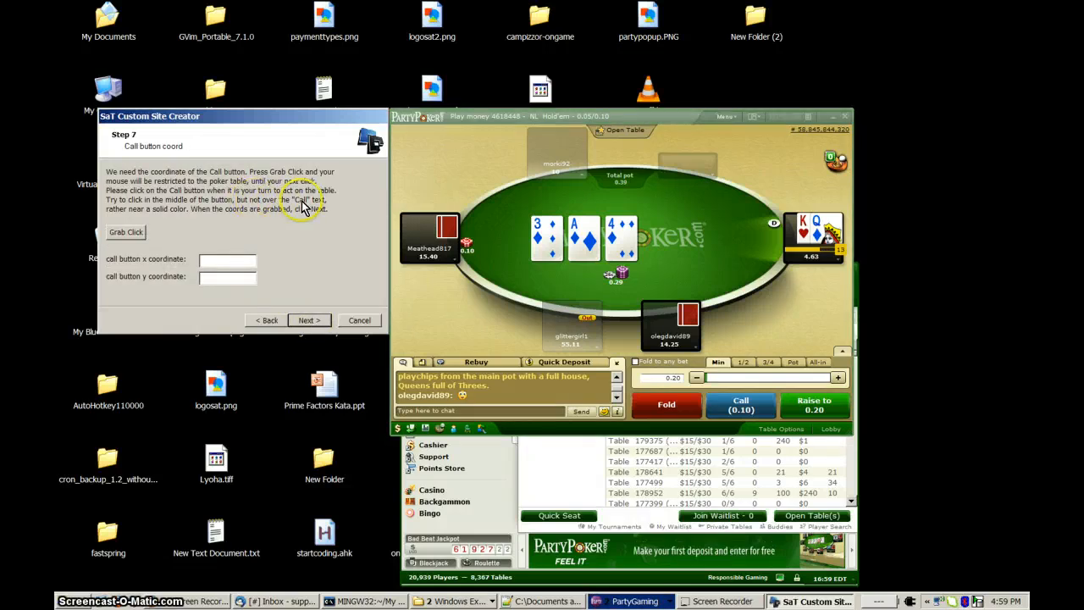
Grab the Call button coordinate at (579, 509) on the attached table and continue to the call button region step.
{"action": "left_click", "coordinate": [129, 240]}
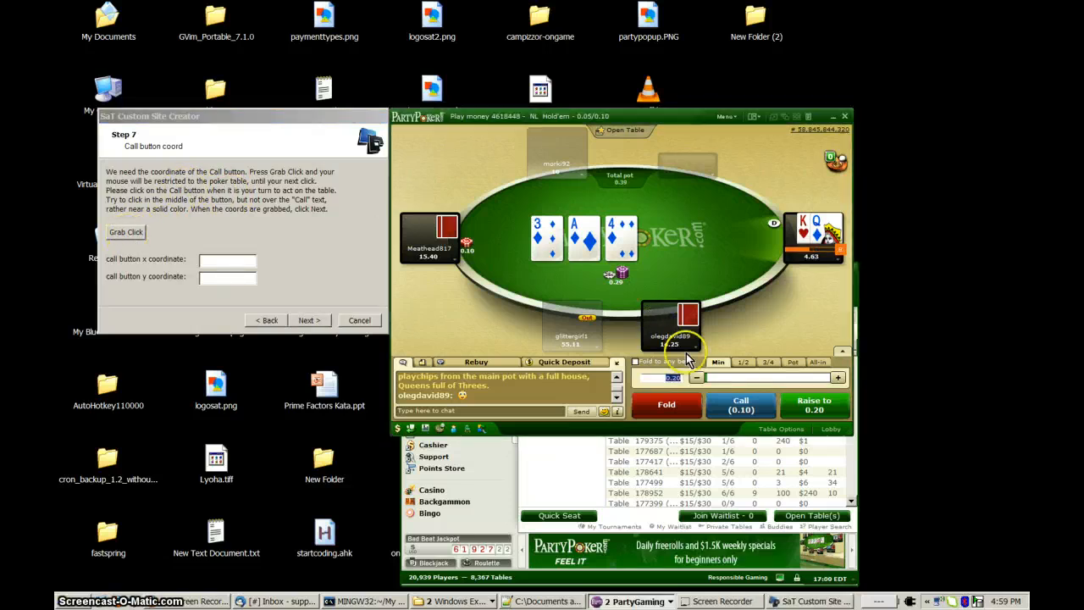
{"action": "left_click", "coordinate": [726, 408]}
{"action": "left_click", "coordinate": [234, 263]}
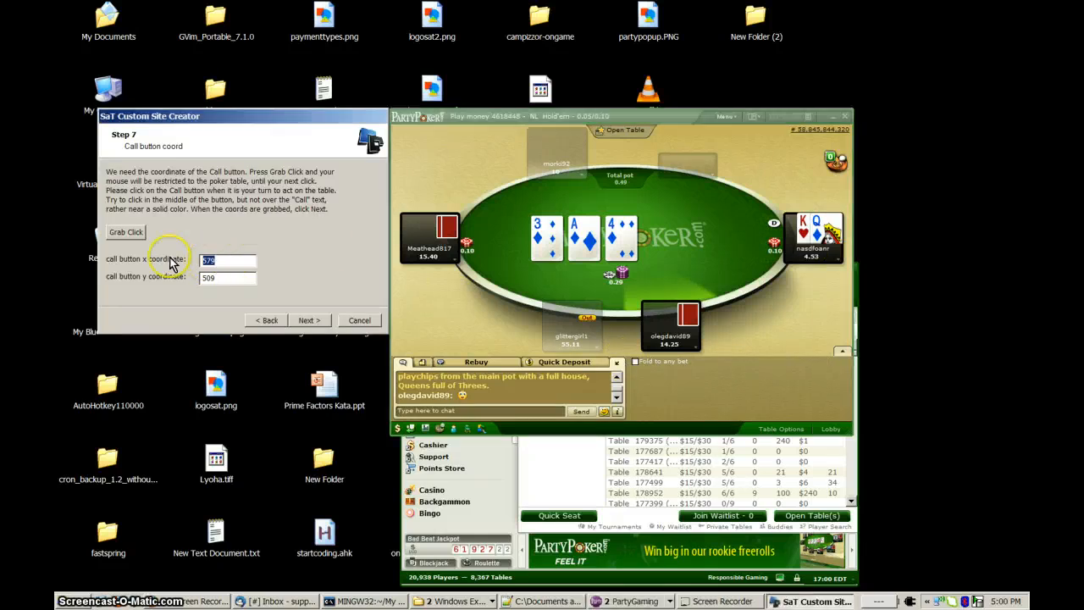
{"action": "left_click_drag", "start_coordinate": [225, 281], "coordinate": [196, 283]}
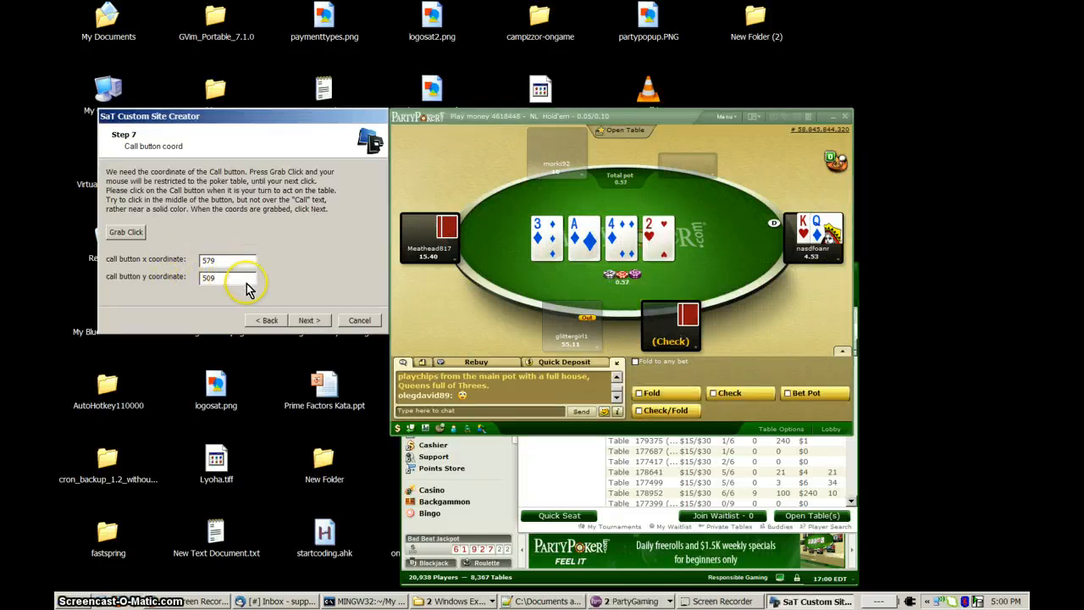
{"action": "left_click", "coordinate": [309, 321]}
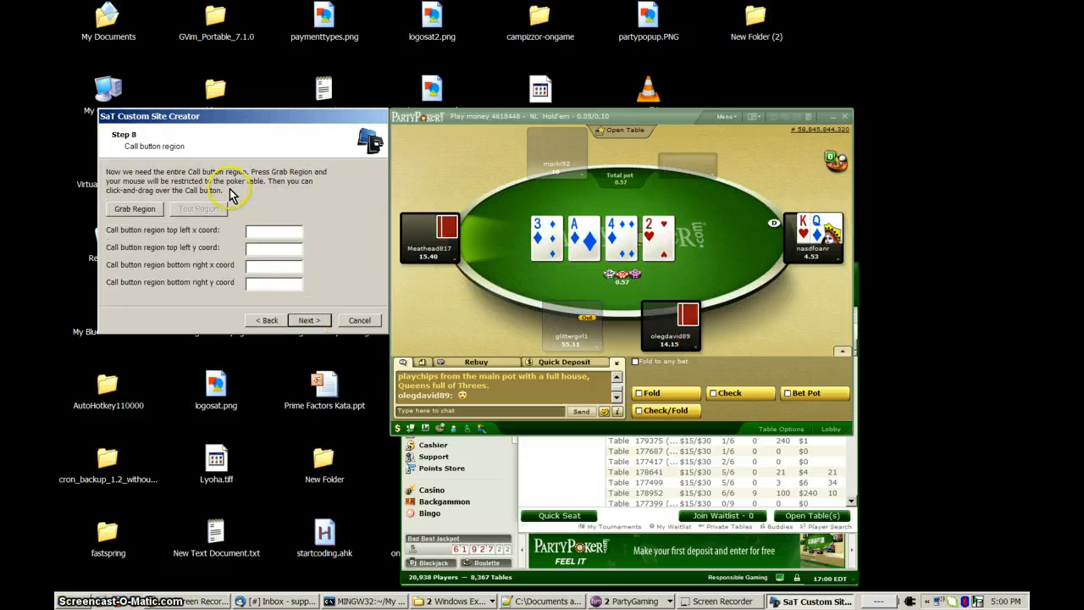
Grab the region around the Call button, from (544, 490) to (666, 534), and test it on the attached table.
{"action": "left_click", "coordinate": [131, 214]}
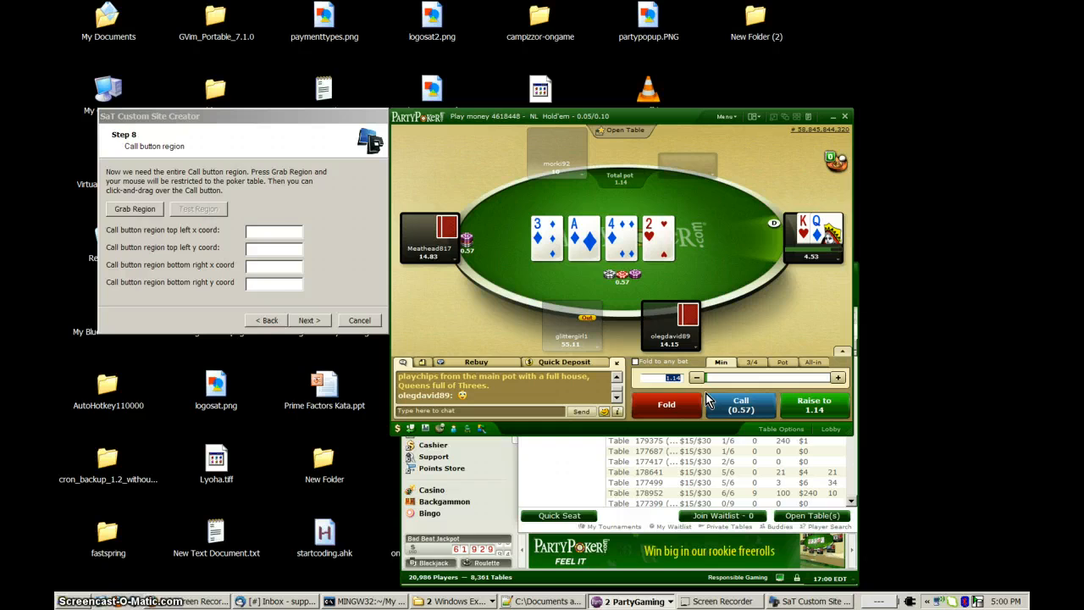
{"action": "left_click_drag", "start_coordinate": [708, 400], "coordinate": [774, 421]}
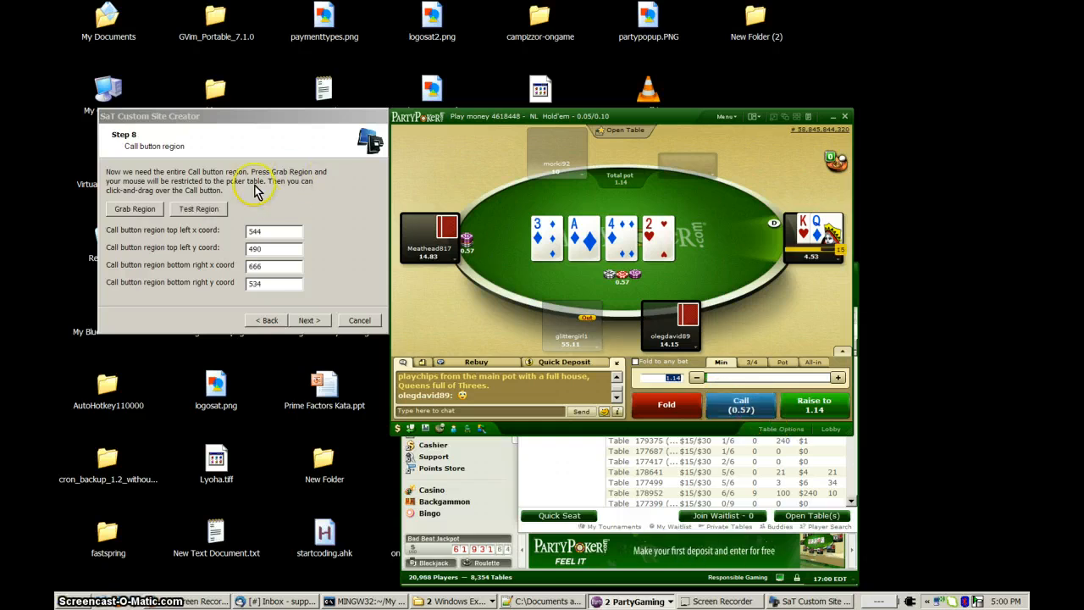
{"action": "left_click", "coordinate": [263, 244]}
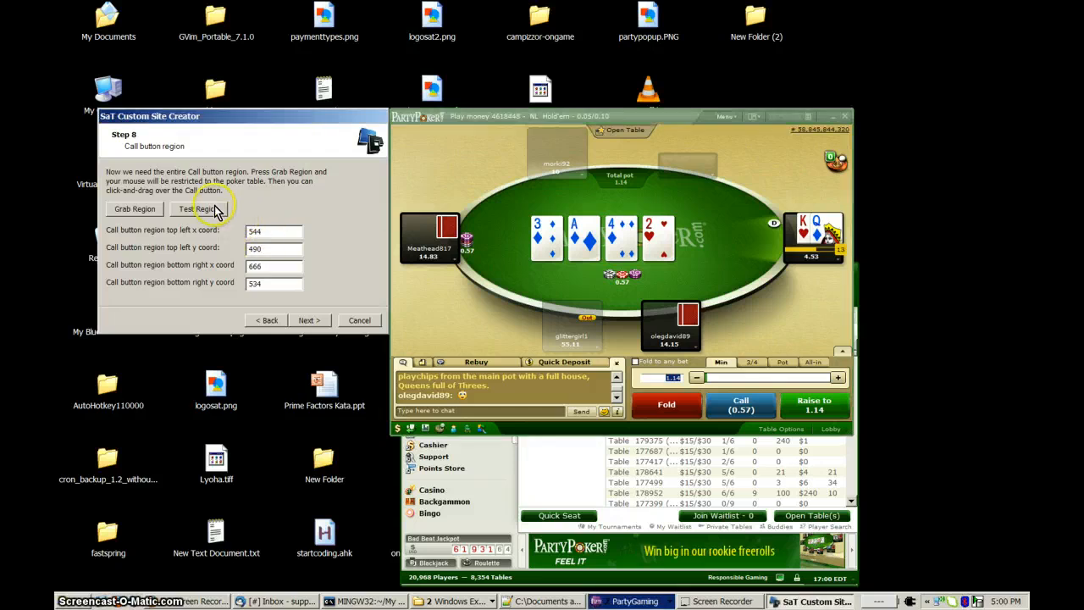
{"action": "left_click", "coordinate": [214, 217]}
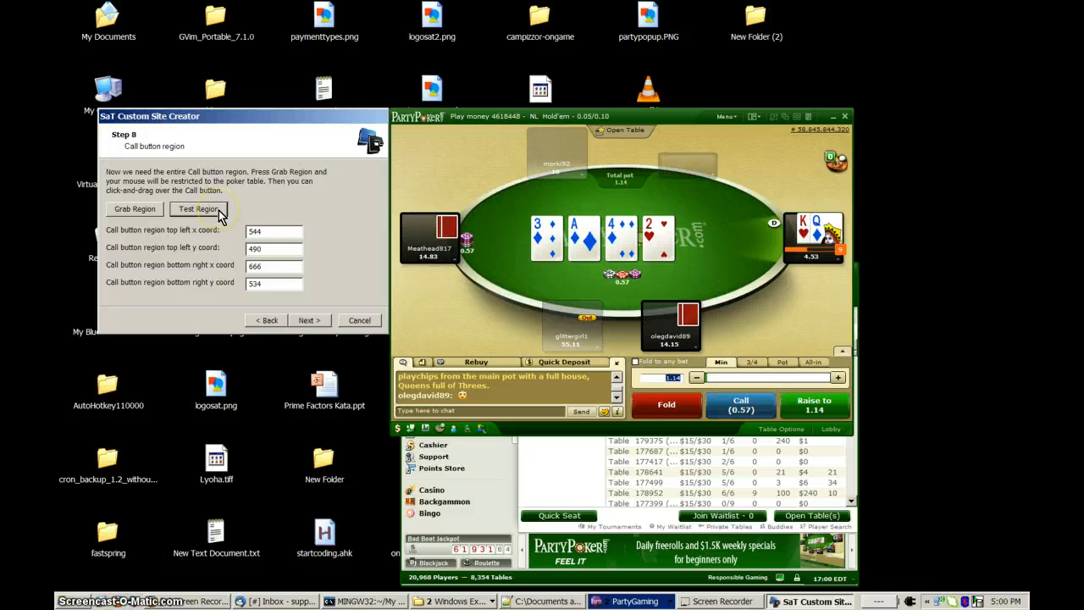
Call the current bet on the poker table and continue to the Bet button coordinate step.
{"action": "left_click", "coordinate": [296, 249]}
{"action": "left_click", "coordinate": [741, 405]}
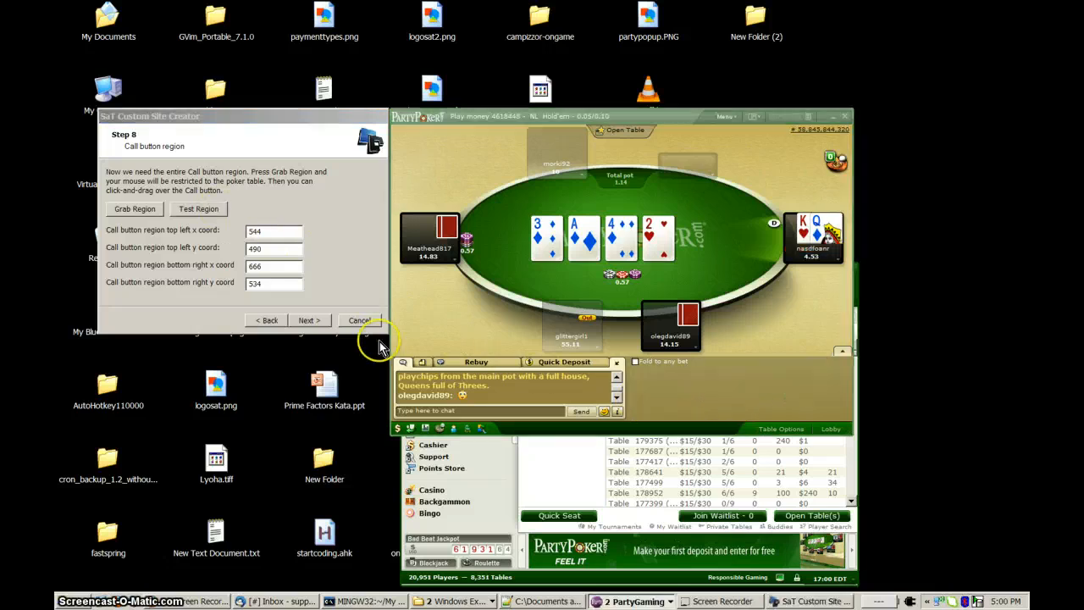
{"action": "left_click", "coordinate": [308, 320]}
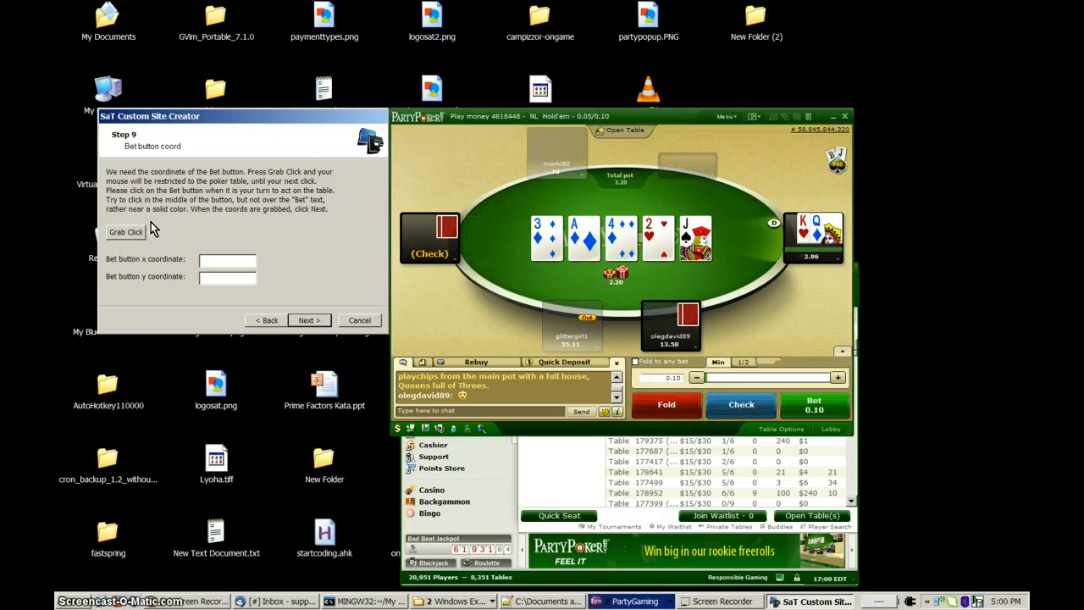
Grab the Bet button coordinate at (710, 508) on the attached table and continue to the bet button region step.
{"action": "left_click", "coordinate": [128, 234]}
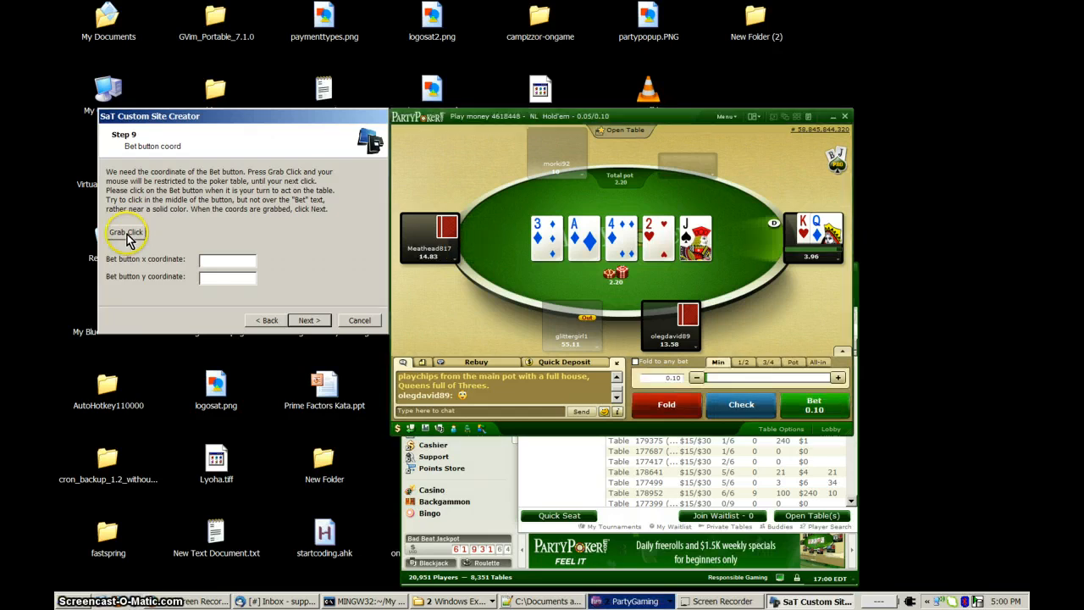
{"action": "left_click", "coordinate": [395, 238]}
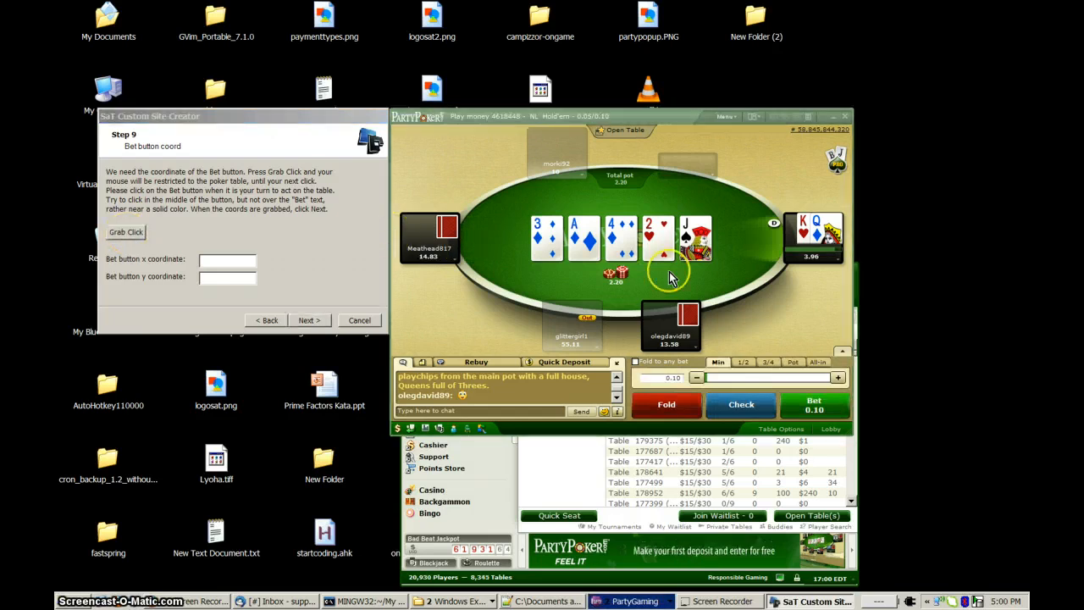
{"action": "left_click", "coordinate": [801, 408]}
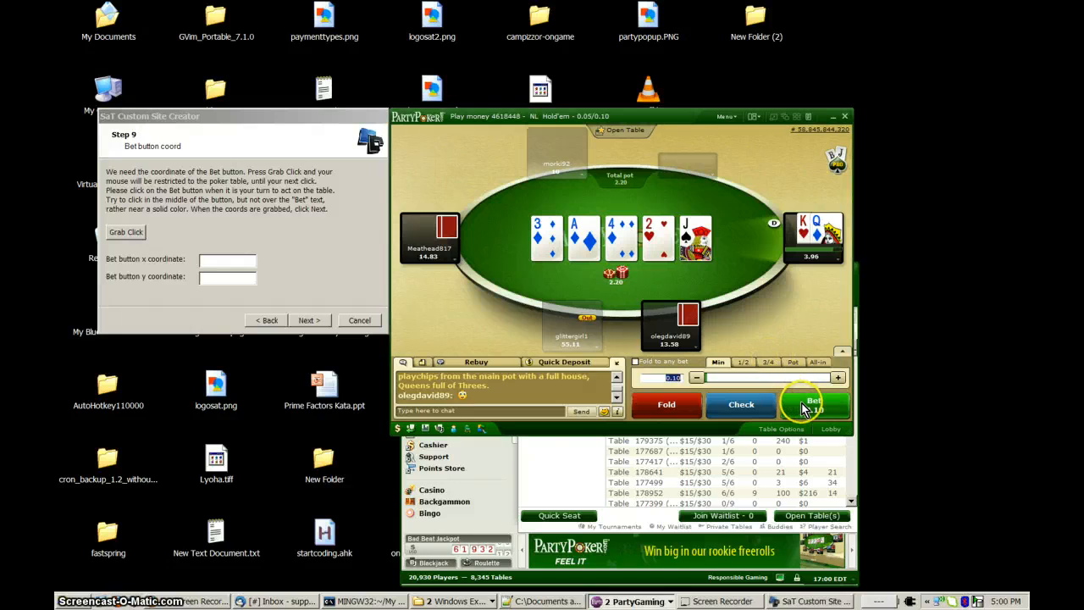
{"action": "left_click", "coordinate": [804, 409]}
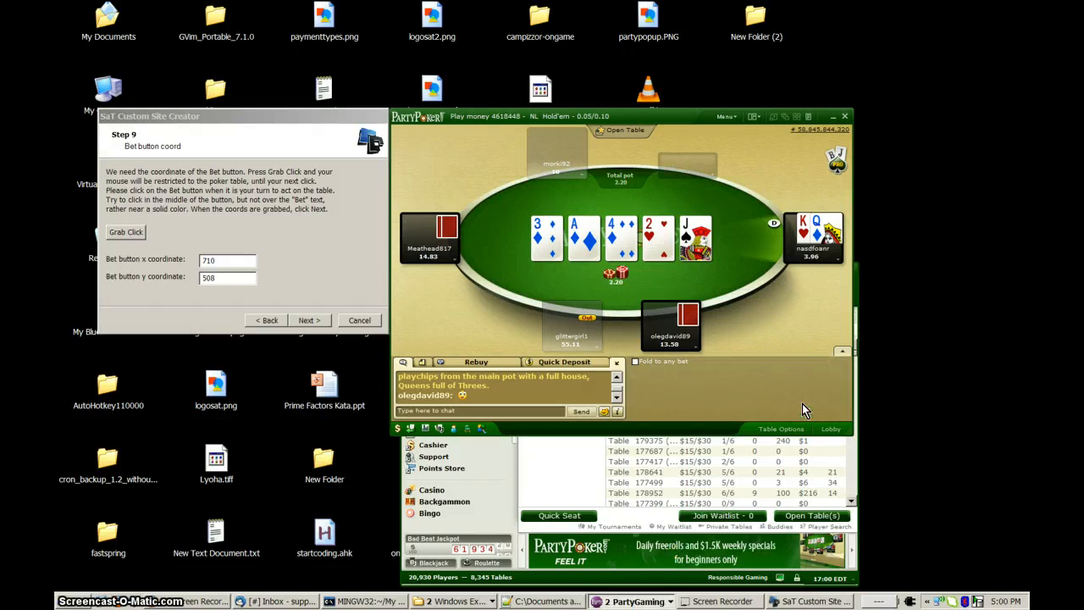
{"action": "left_click_drag", "start_coordinate": [224, 262], "coordinate": [197, 278]}
{"action": "left_click", "coordinate": [309, 322]}
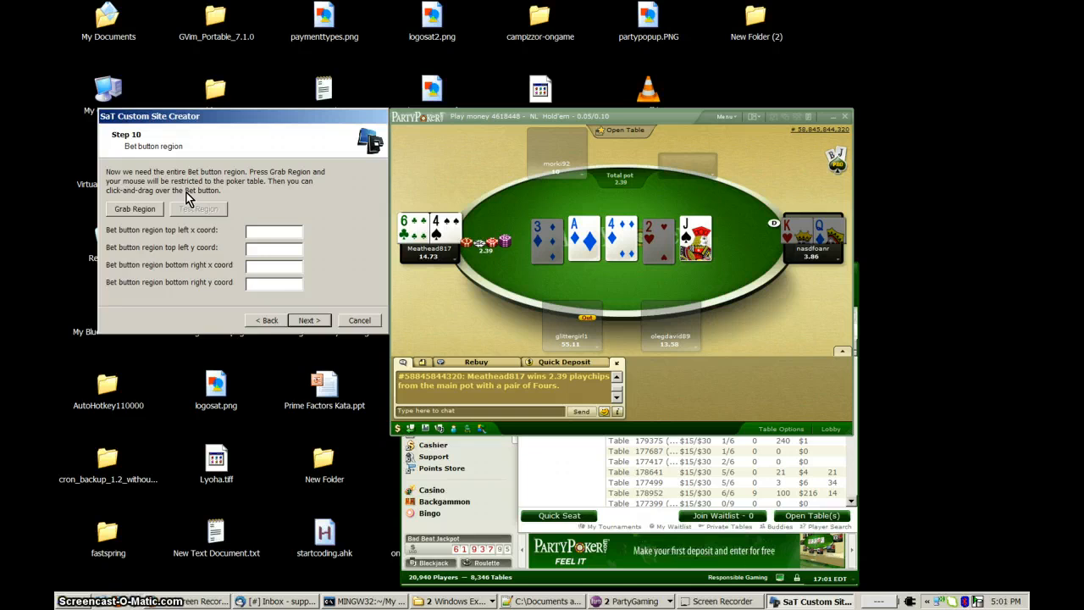
Grab the region around the Bet/Raise button on the attached table, from (673, 489) to (794, 536).
{"action": "left_click", "coordinate": [188, 197]}
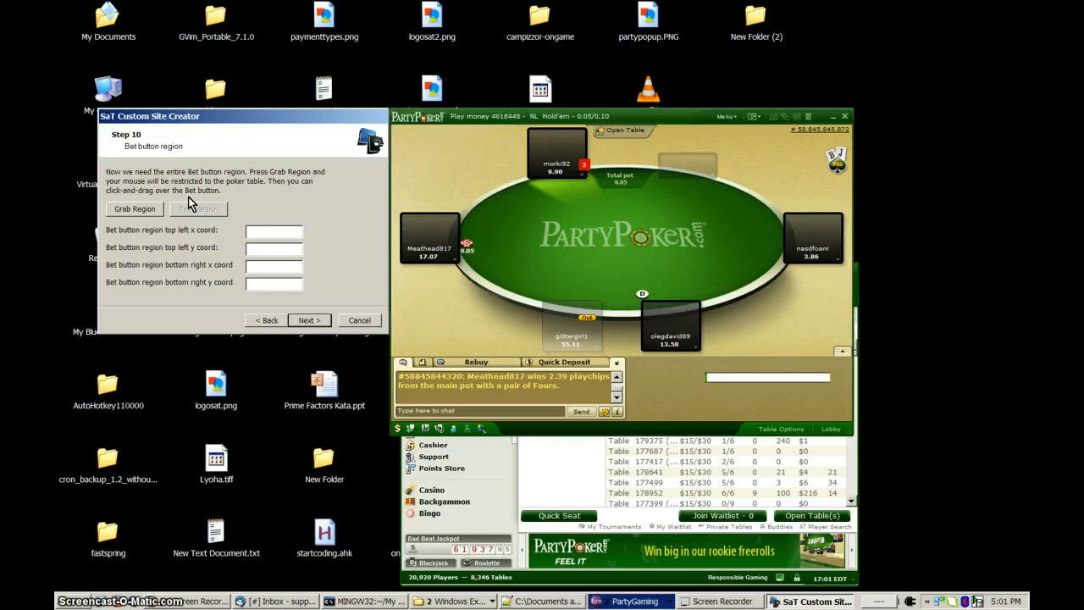
{"action": "left_click", "coordinate": [155, 209]}
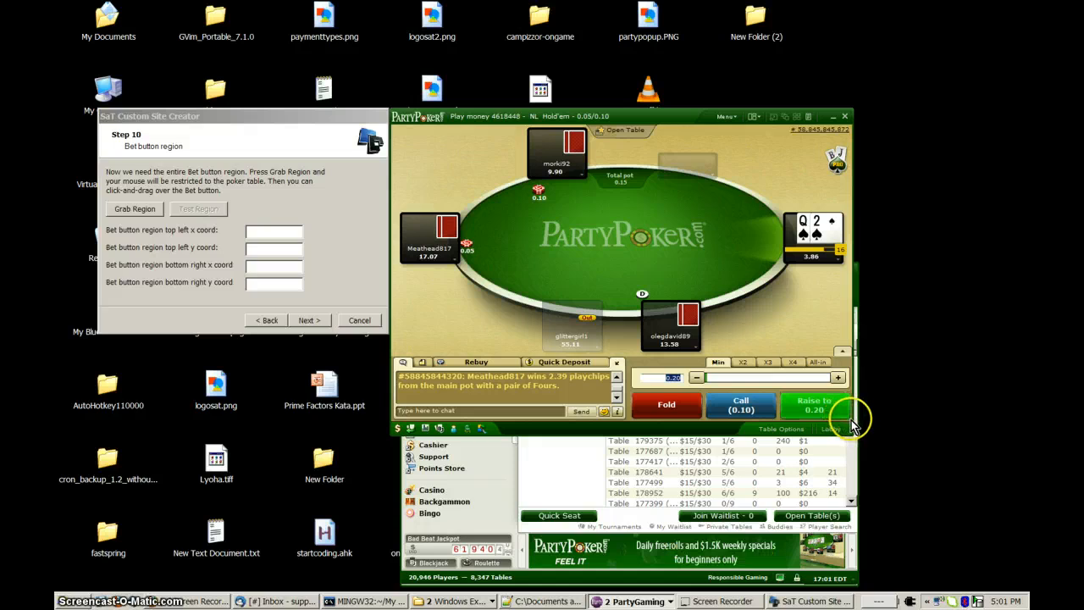
{"action": "left_click_drag", "start_coordinate": [850, 419], "coordinate": [851, 420]}
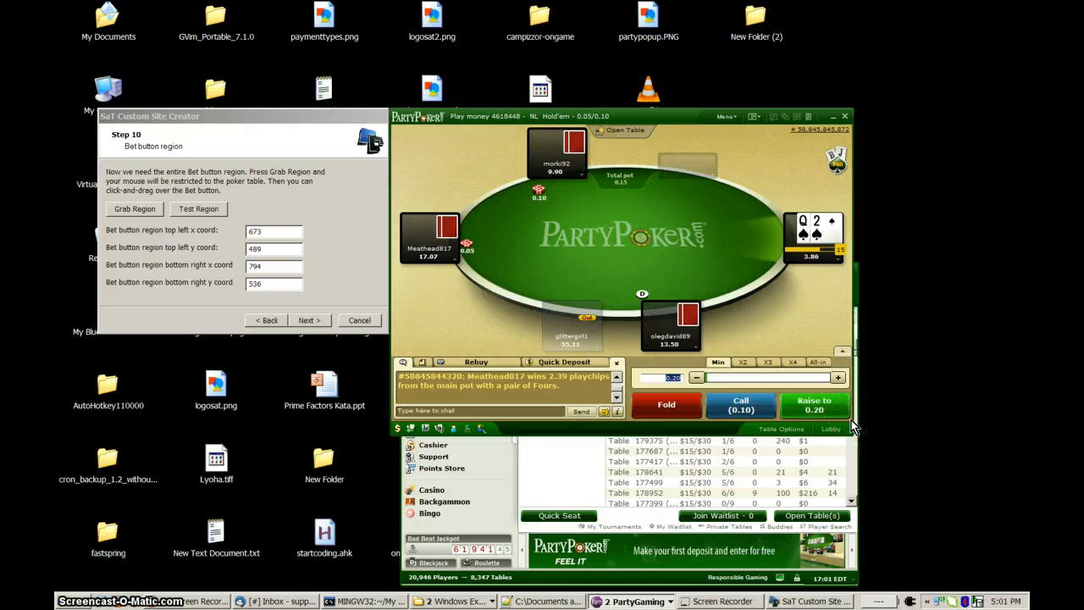
Test the bet button region several times on the attached table and continue to the action button step.
{"action": "left_click", "coordinate": [196, 216]}
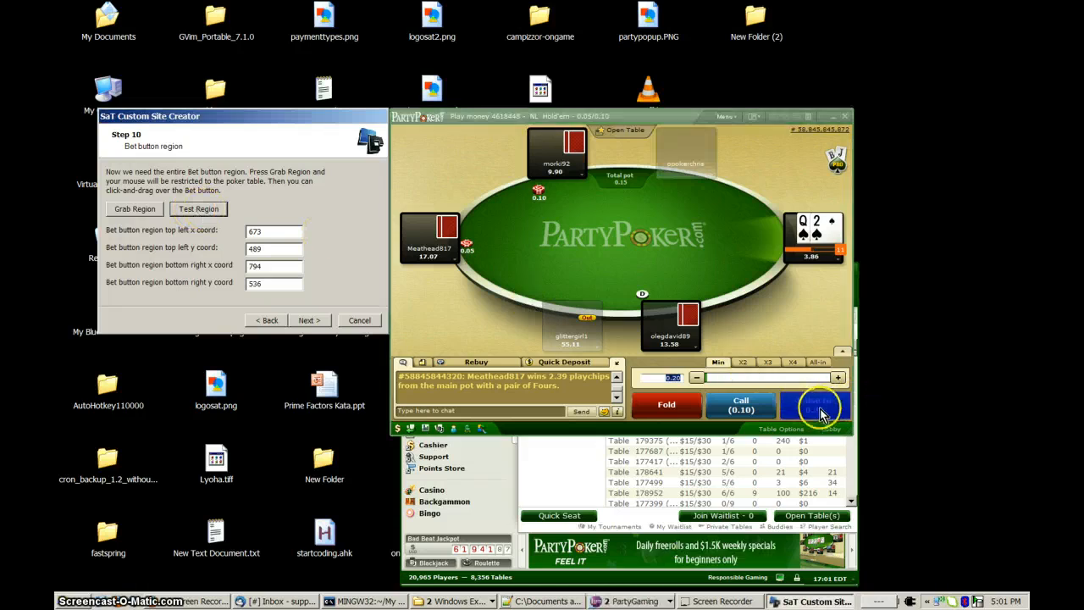
{"action": "left_click", "coordinate": [209, 214]}
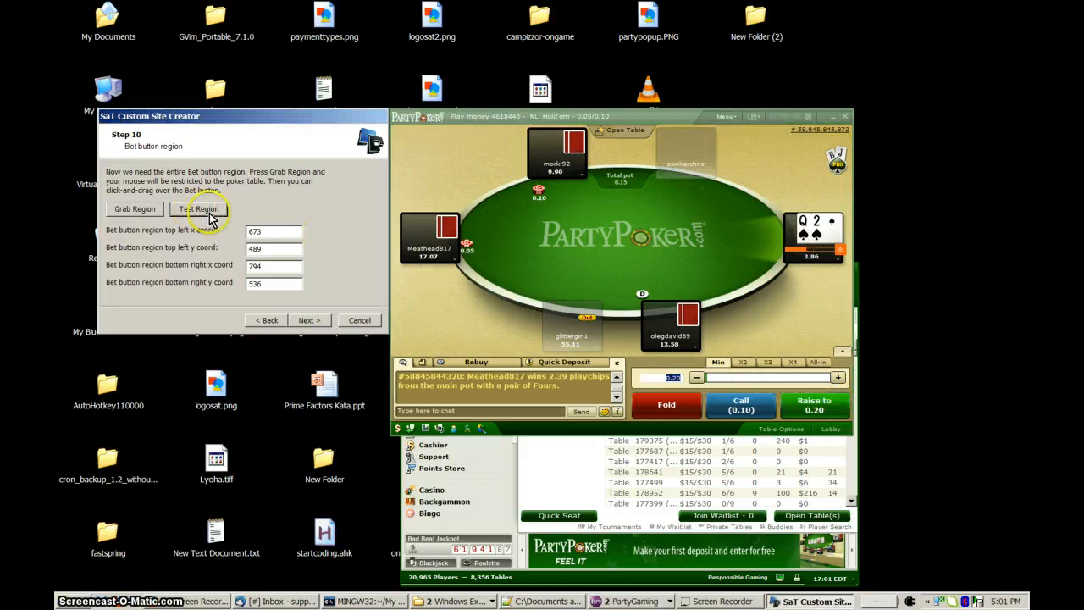
{"action": "left_click", "coordinate": [208, 213]}
{"action": "left_click", "coordinate": [209, 213]}
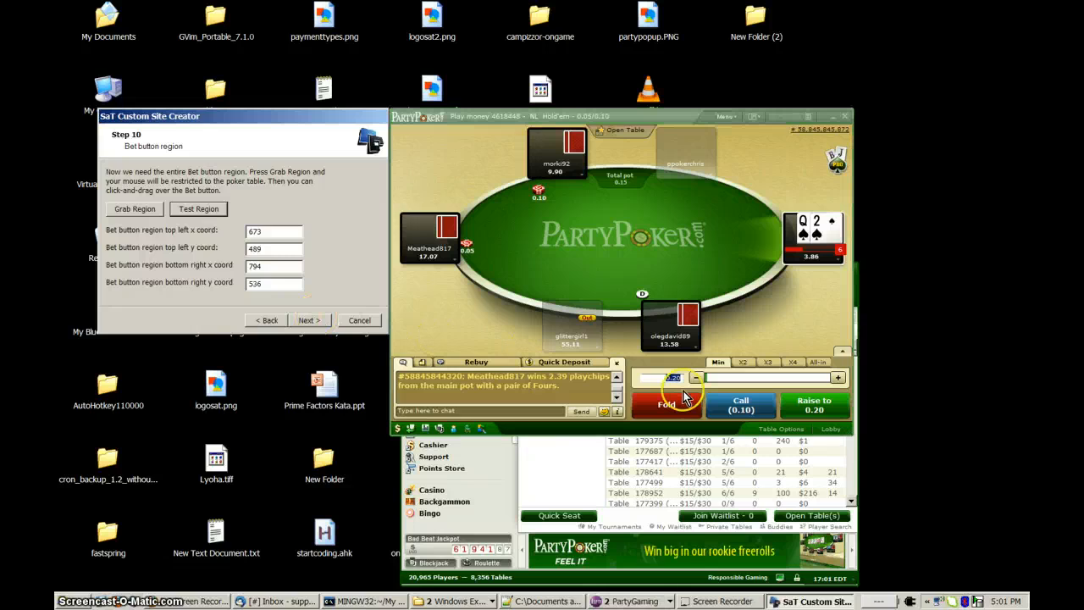
{"action": "left_click", "coordinate": [308, 320]}
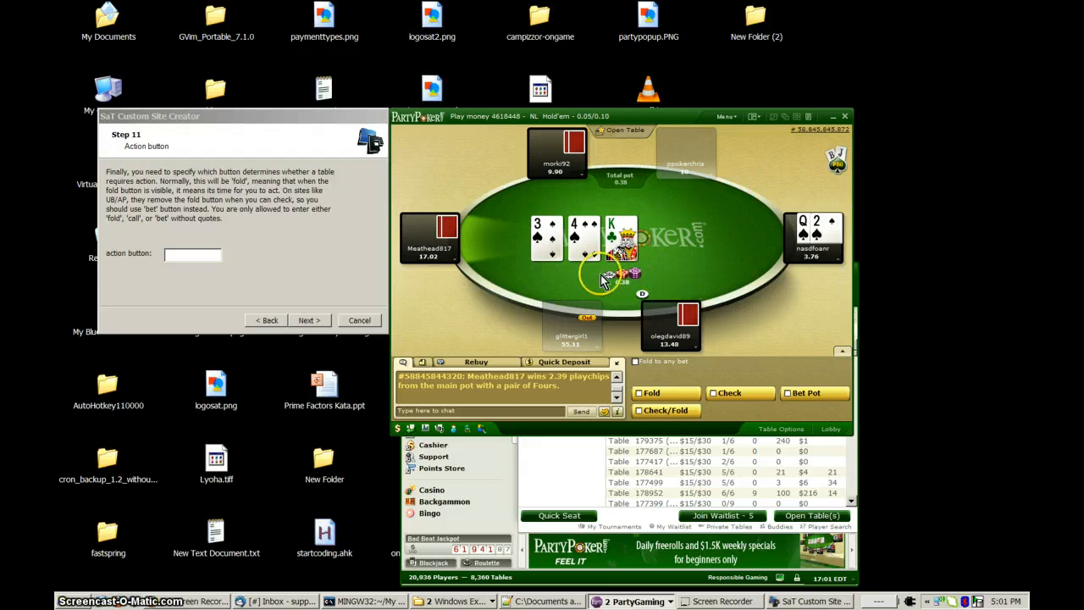
Set the action button to fold and continue to the wizard's final page.
{"action": "left_click", "coordinate": [191, 259]}
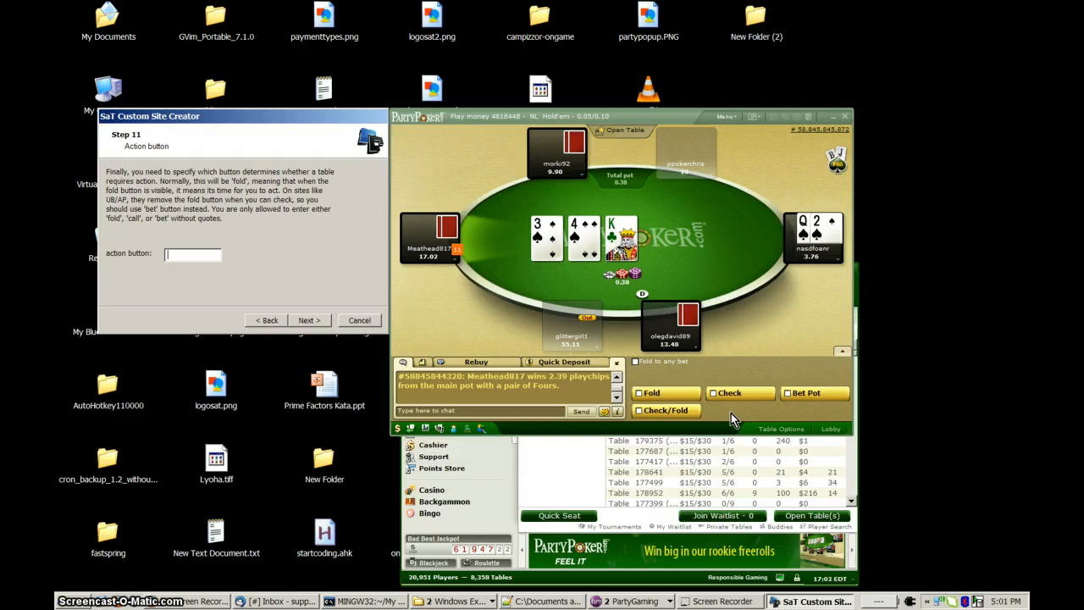
{"action": "left_click", "coordinate": [199, 255]}
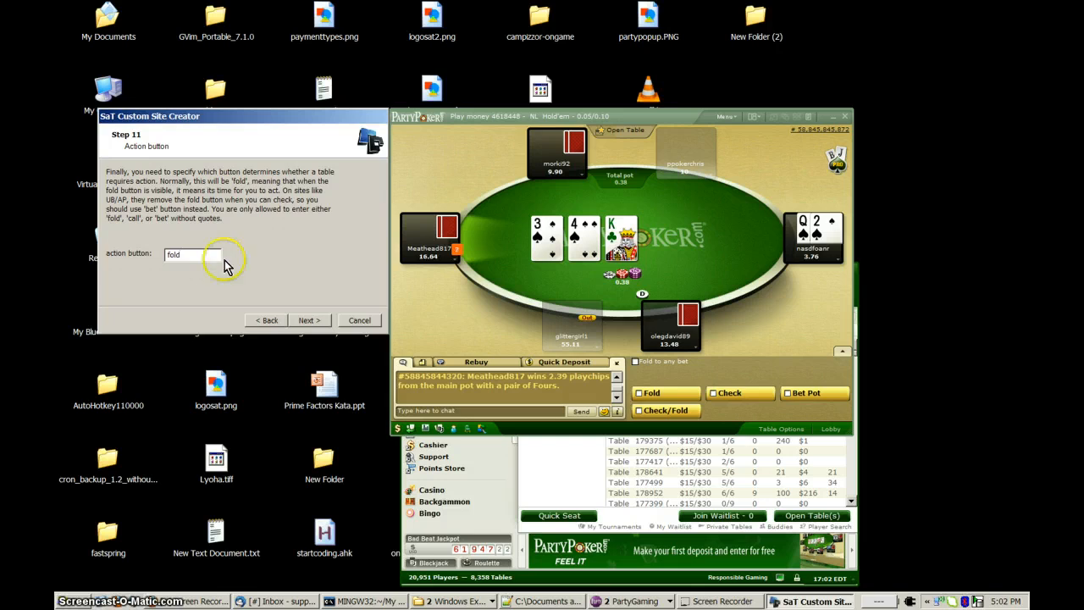
{"action": "left_click", "coordinate": [306, 320]}
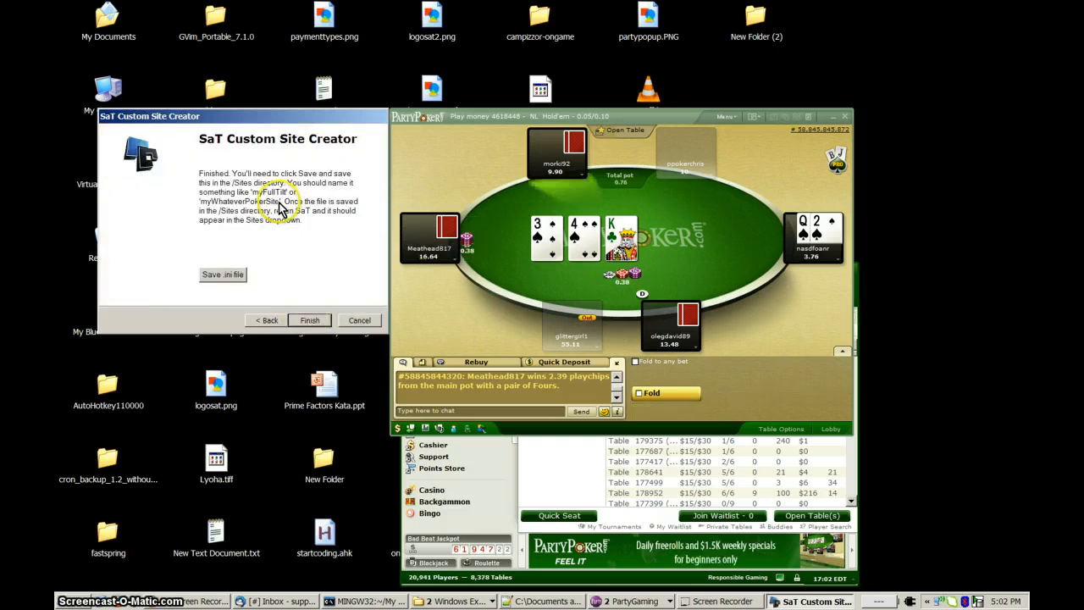
Save the site configuration as an .ini file named myPartyPoker in the Sites folder and return to the poker table.
{"action": "left_click", "coordinate": [223, 276]}
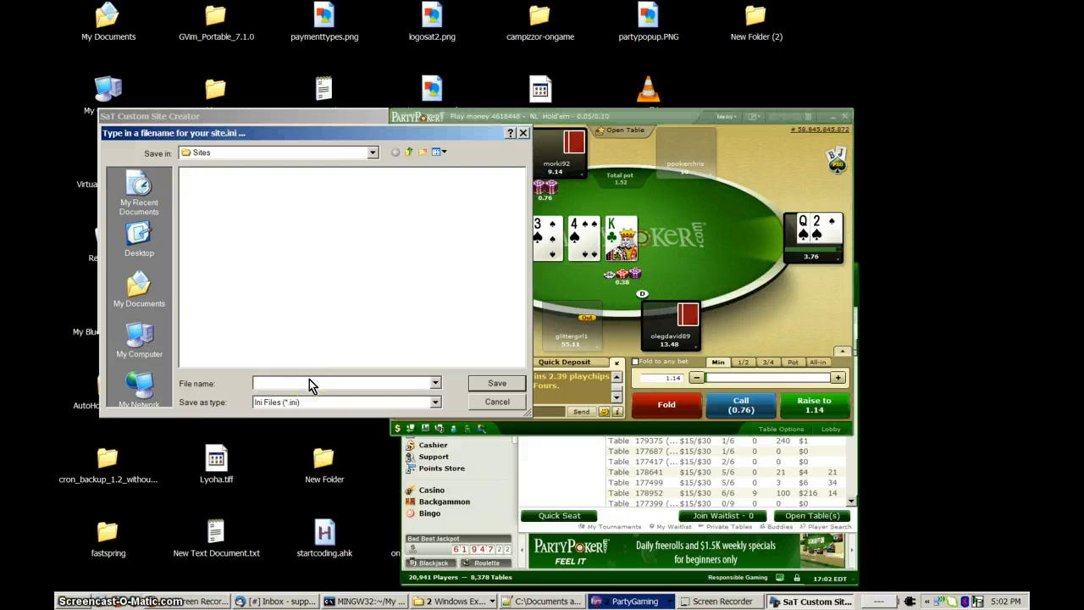
{"action": "type", "text": "Party"}
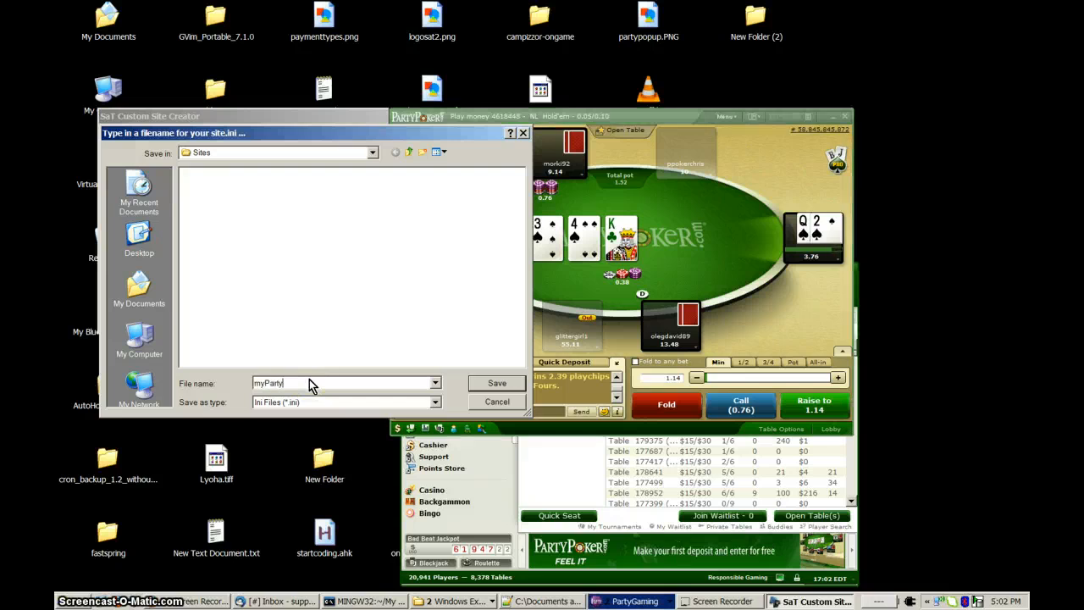
{"action": "type", "text": "Poker"}
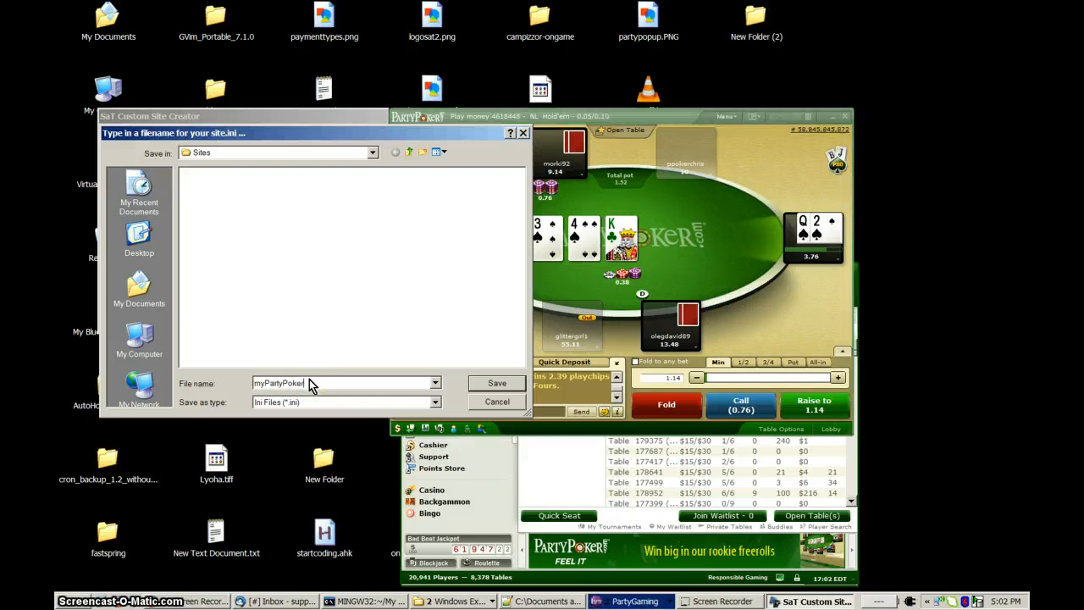
{"action": "left_click", "coordinate": [496, 387]}
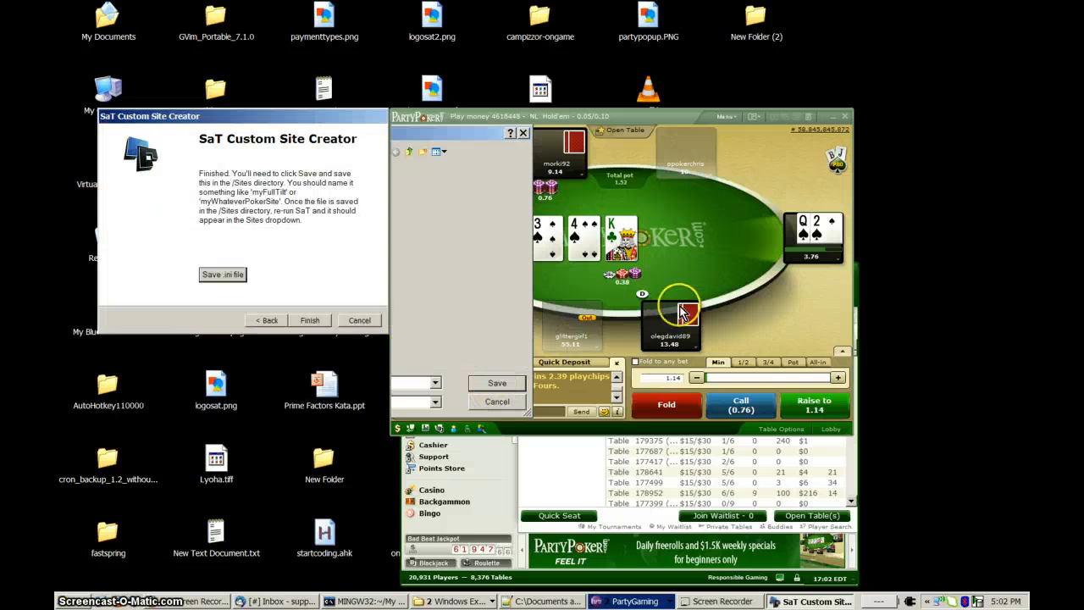
{"action": "left_click", "coordinate": [673, 282]}
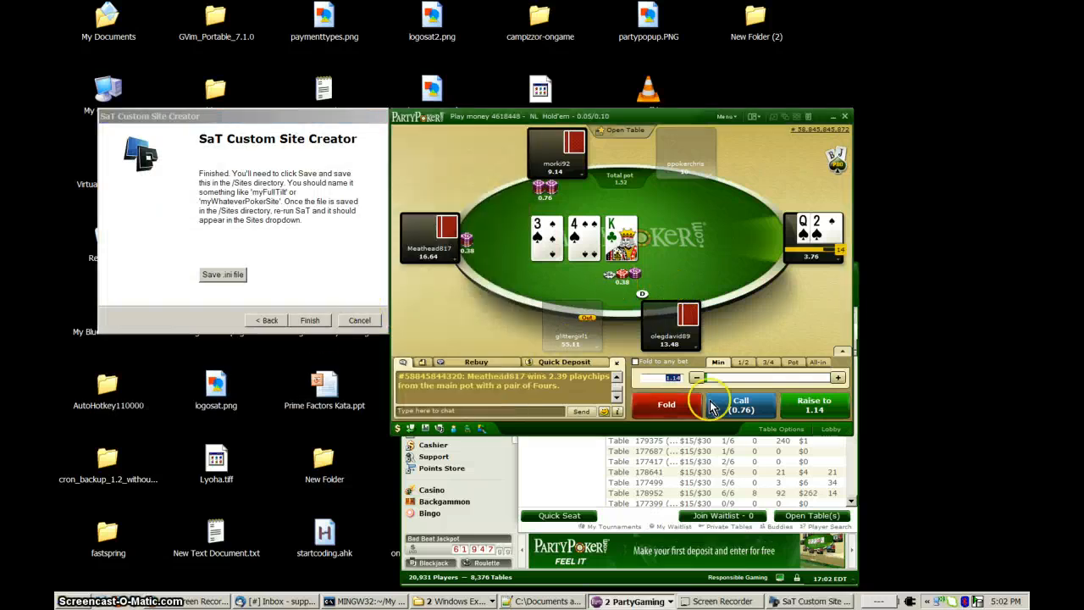
Finish the custom site wizard, move the poker table clear of the desktop's left side and call the current bet.
{"action": "left_click", "coordinate": [309, 321]}
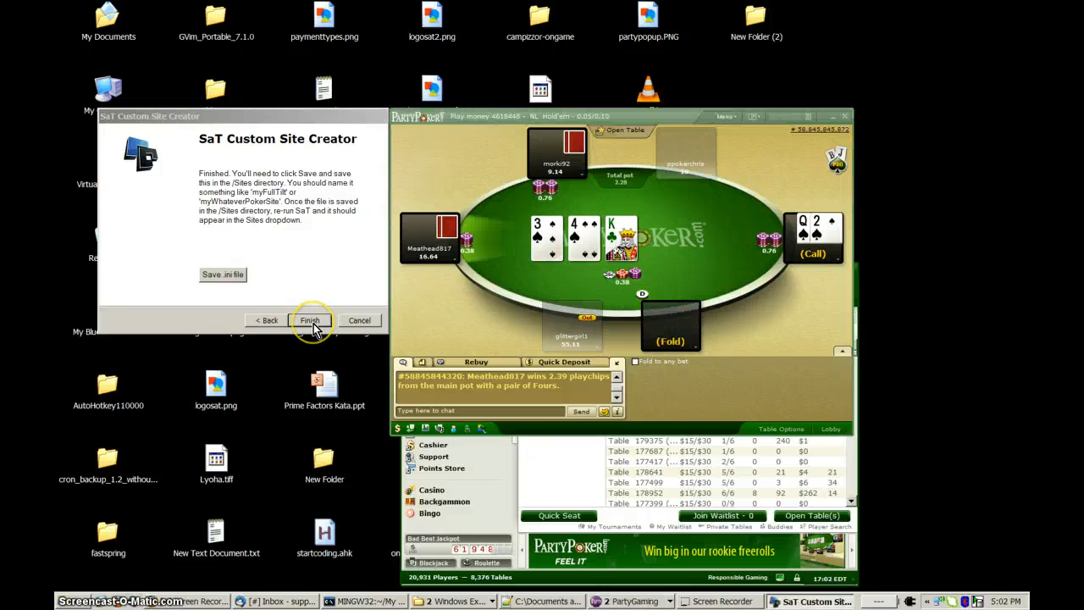
{"action": "left_click", "coordinate": [544, 330]}
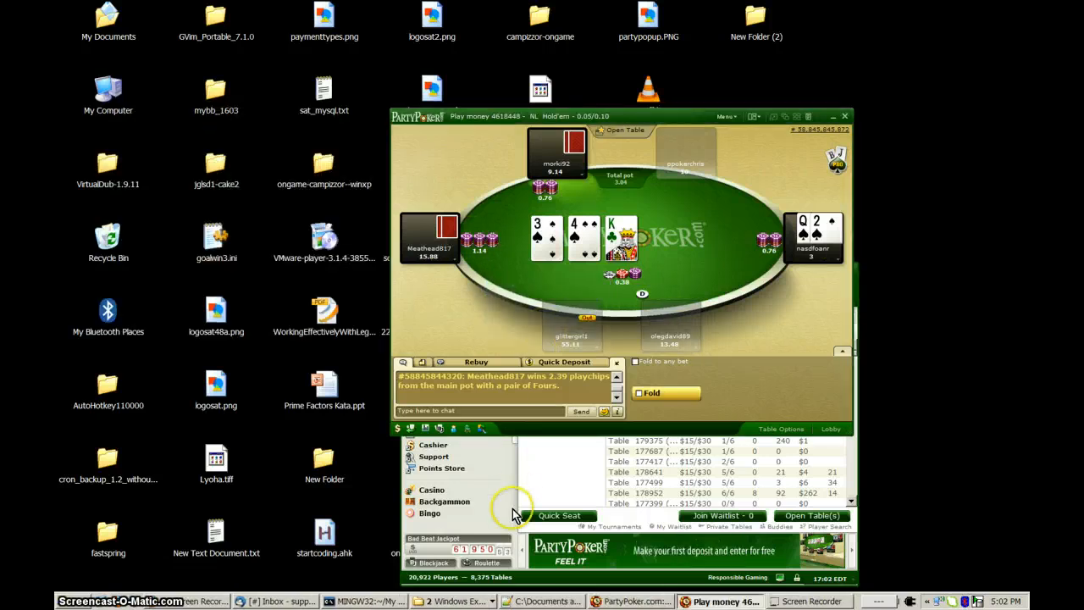
{"action": "left_click_drag", "start_coordinate": [599, 119], "coordinate": [707, 102]}
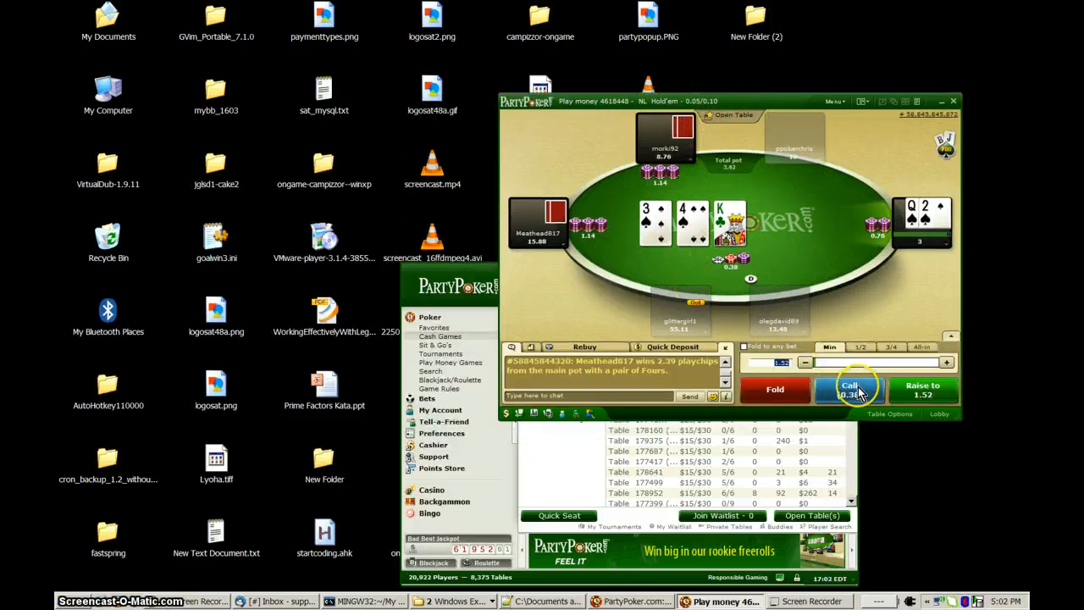
{"action": "left_click", "coordinate": [851, 389]}
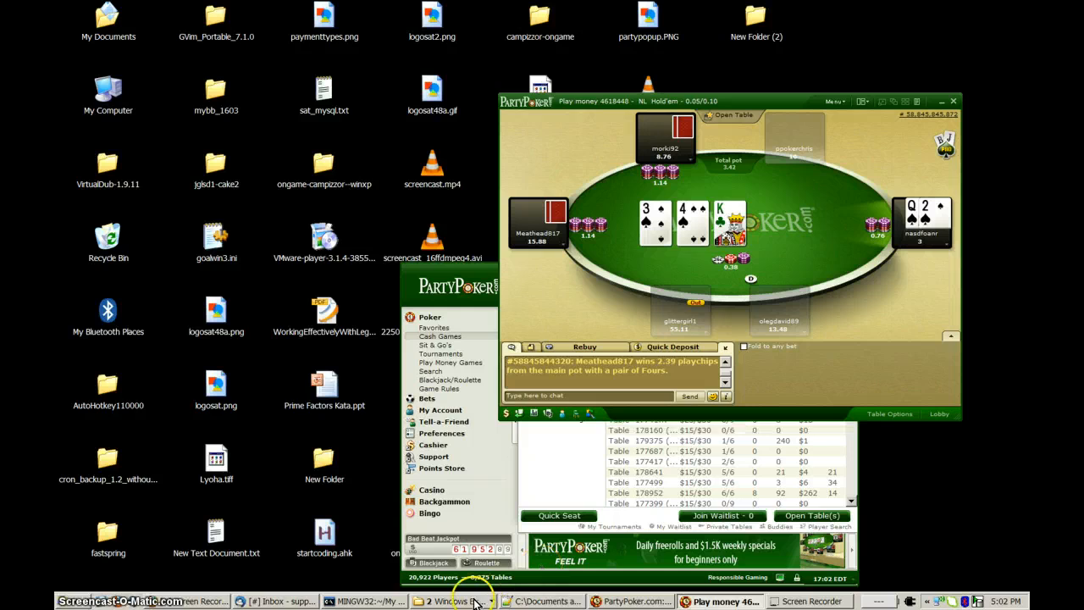
Run StackAndTile-v1.99.24.ahk from the code folder, minimize the folder and move the StackAndTile window up beside the poker table.
{"action": "left_click", "coordinate": [474, 598]}
{"action": "left_click", "coordinate": [457, 573]}
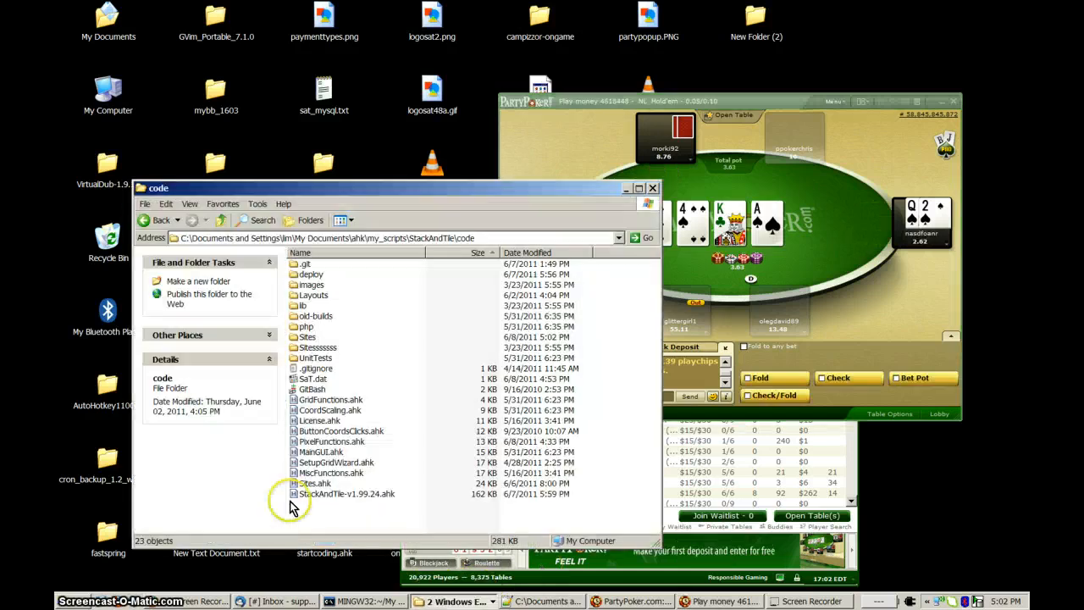
{"action": "left_click", "coordinate": [320, 496]}
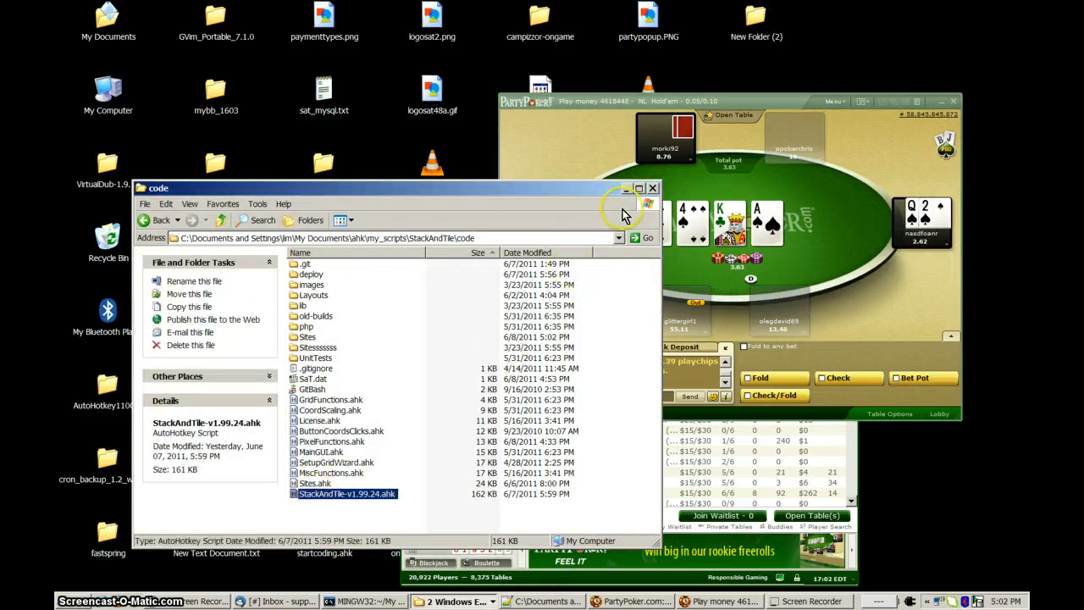
{"action": "left_click", "coordinate": [626, 188]}
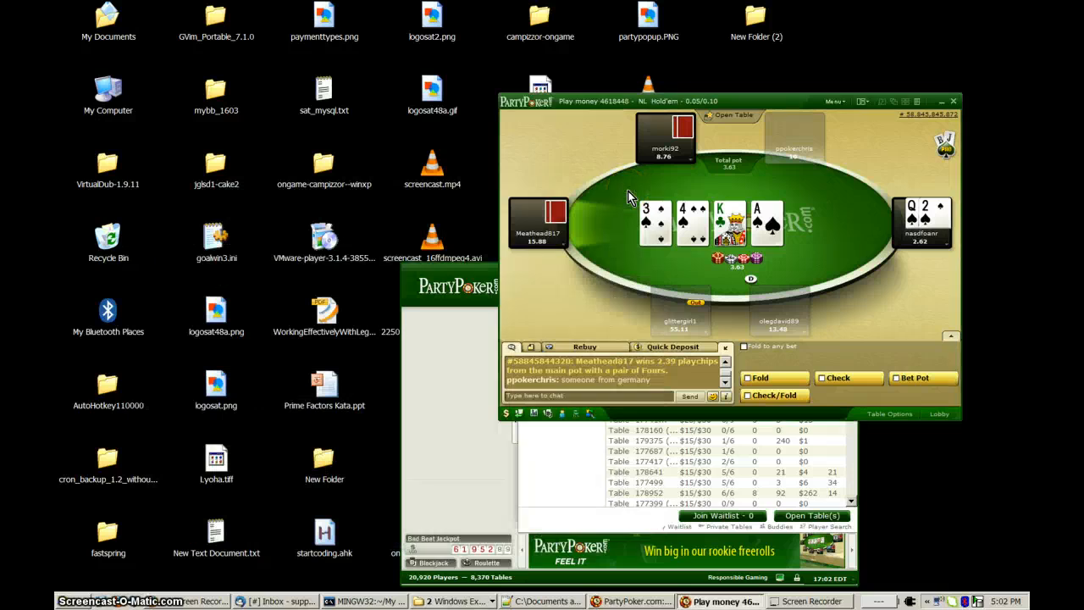
{"action": "left_click_drag", "start_coordinate": [279, 275], "coordinate": [265, 94]}
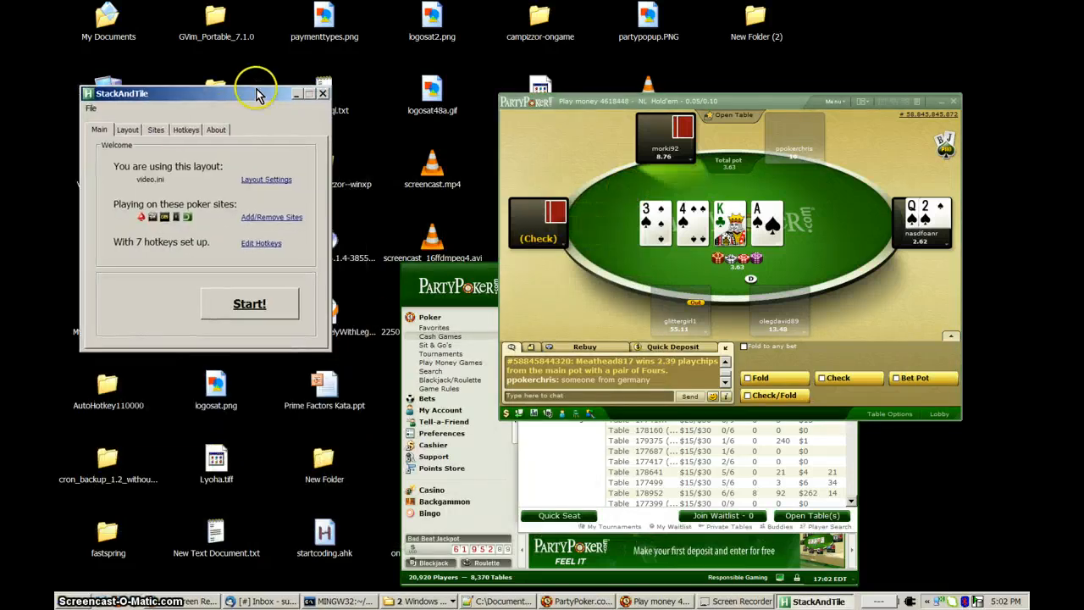
Choose myPartyPoker among the available sites and include it, placing a bet at the poker table meanwhile.
{"action": "left_click", "coordinate": [159, 131]}
{"action": "left_click", "coordinate": [178, 201]}
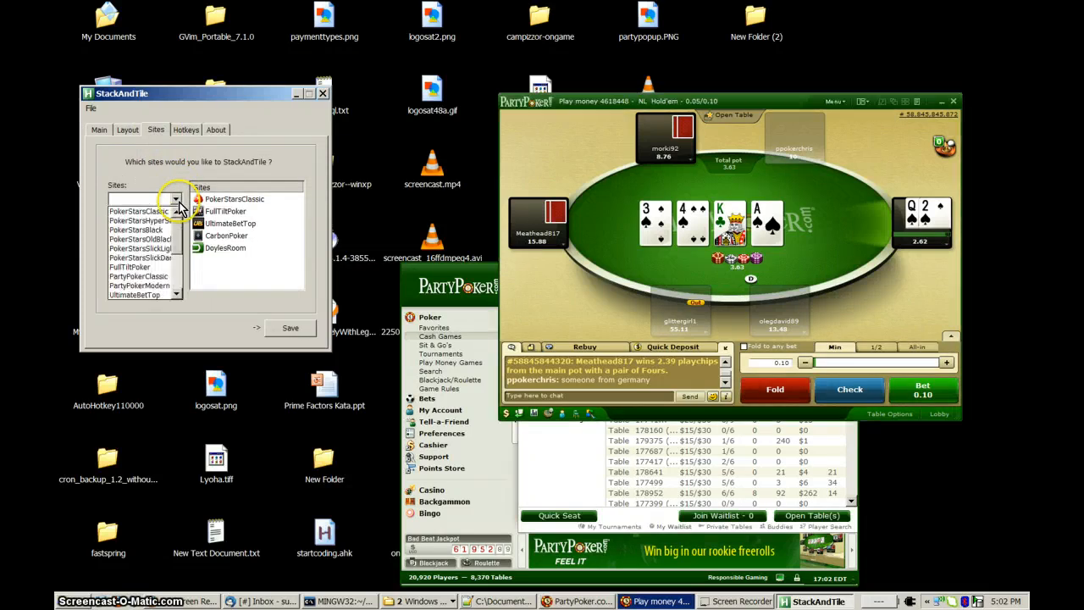
{"action": "left_click_drag", "start_coordinate": [178, 228], "coordinate": [178, 264]}
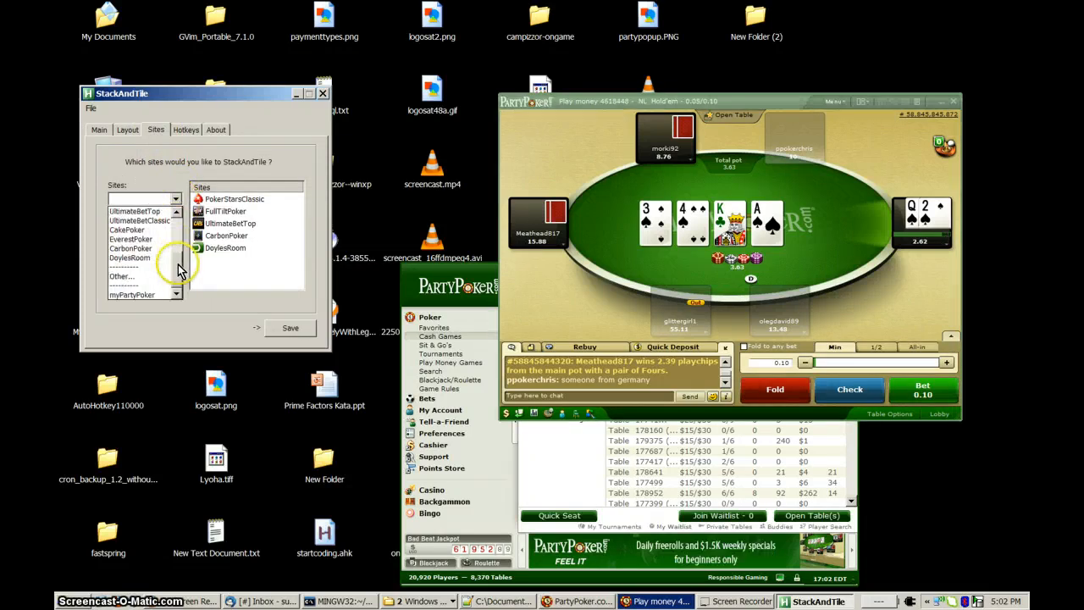
{"action": "left_click", "coordinate": [147, 298]}
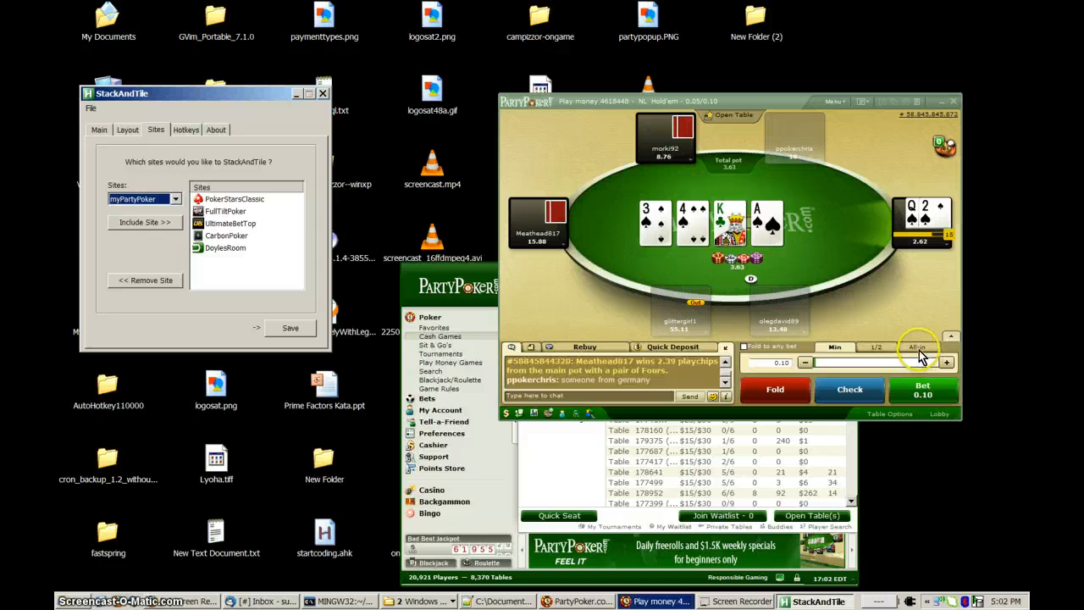
{"action": "left_click", "coordinate": [922, 390]}
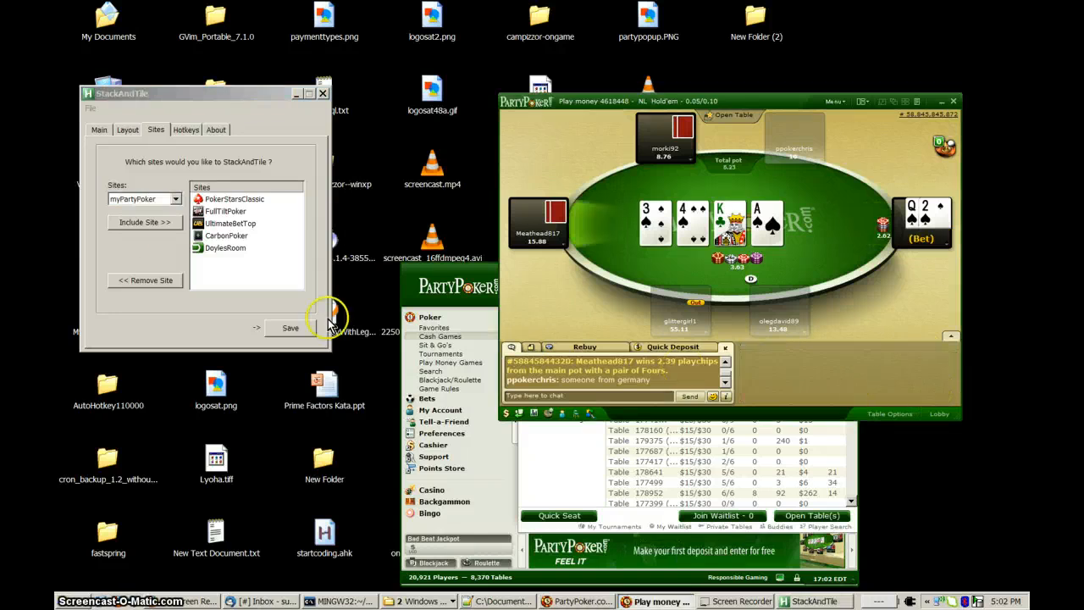
{"action": "left_click", "coordinate": [150, 225]}
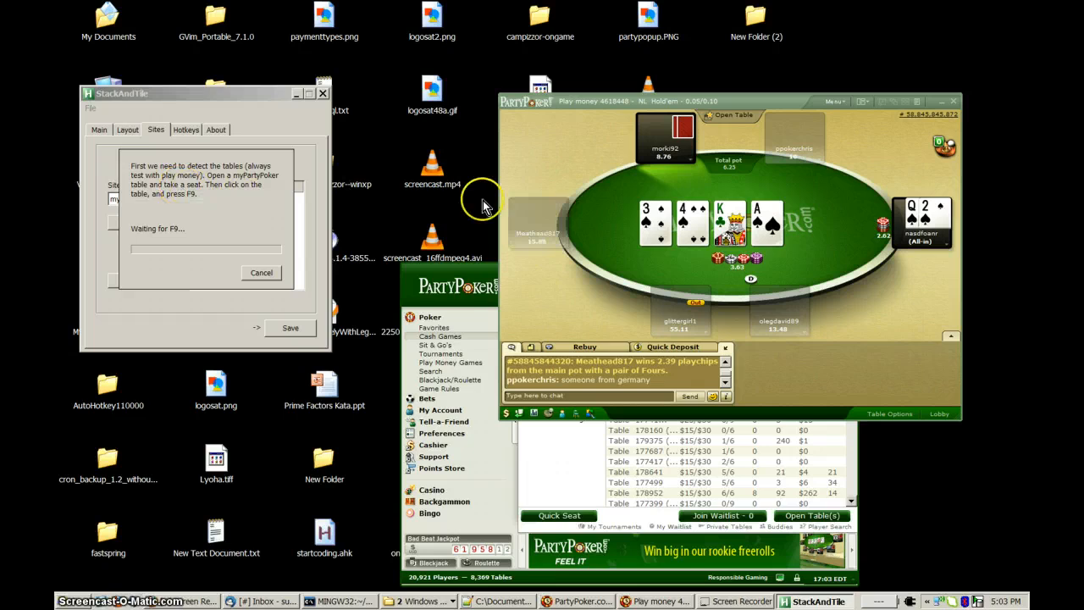
Run table detection for myPartyPoker on the open play-money table and move that table beside the setup dialog.
{"action": "left_click", "coordinate": [718, 261]}
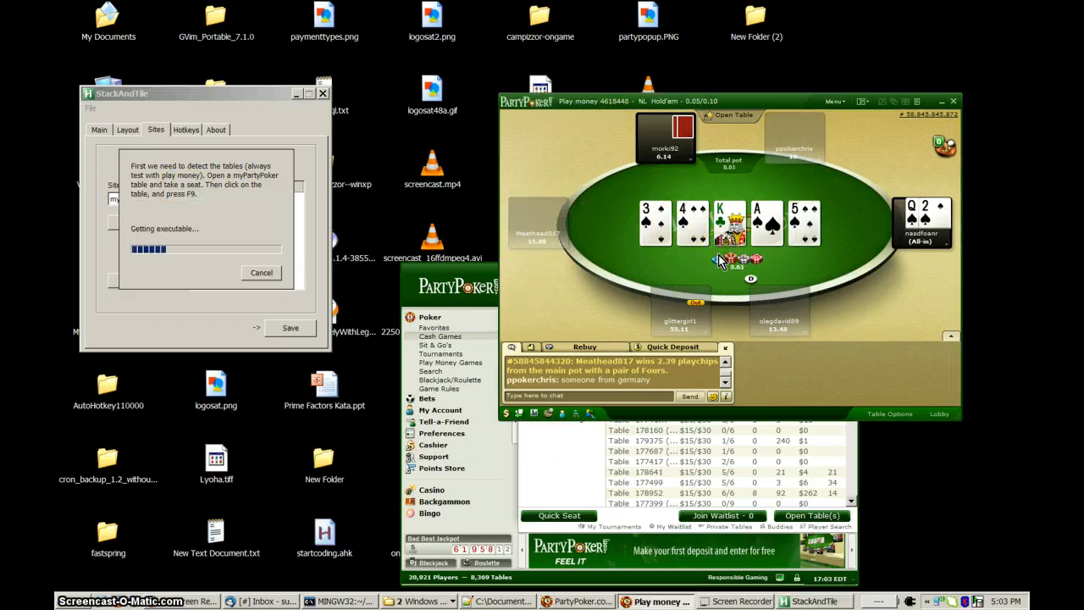
{"action": "left_click", "coordinate": [718, 260]}
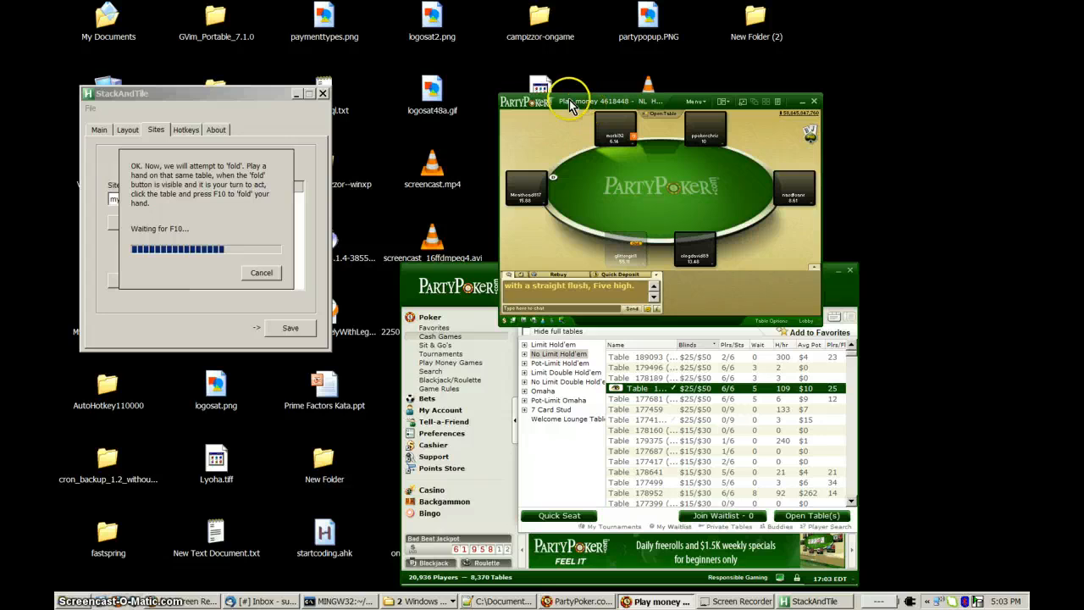
{"action": "left_click_drag", "start_coordinate": [569, 104], "coordinate": [447, 79]}
{"action": "left_click", "coordinate": [511, 185]}
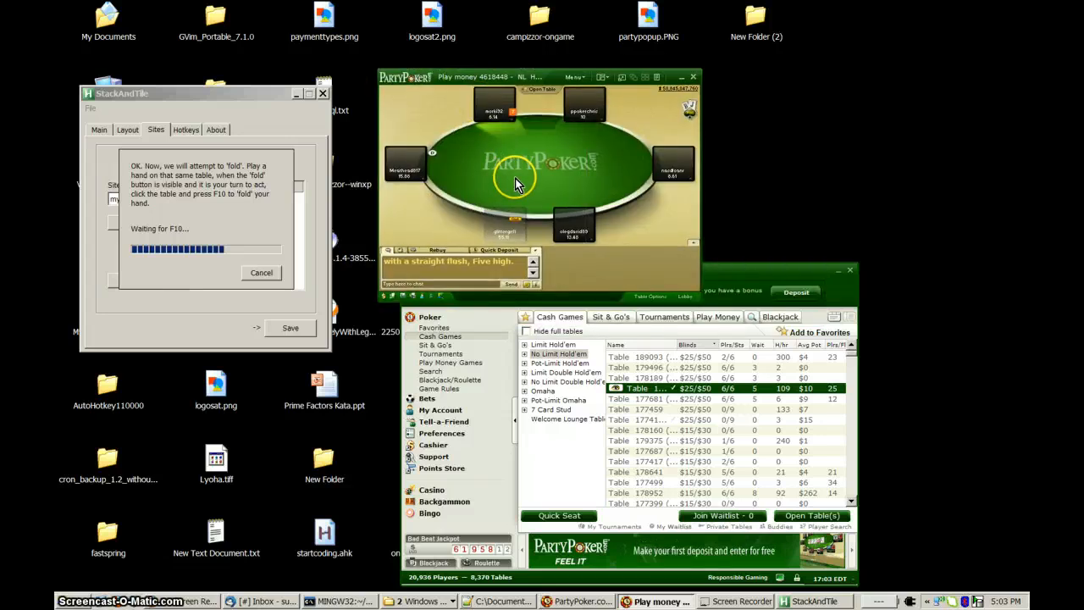
{"action": "left_click", "coordinate": [371, 179]}
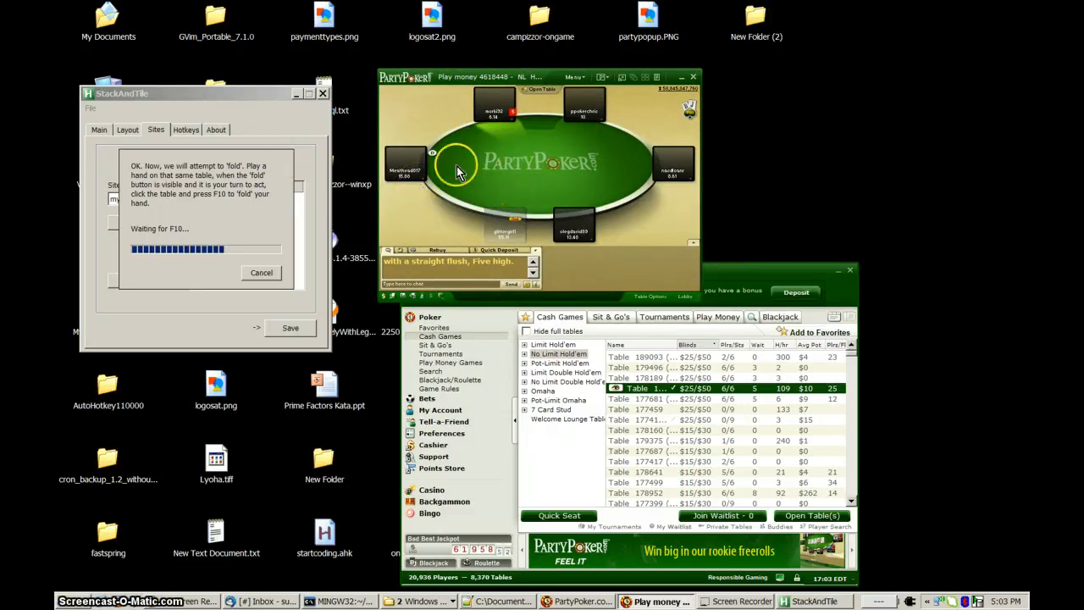
{"action": "left_click", "coordinate": [486, 174]}
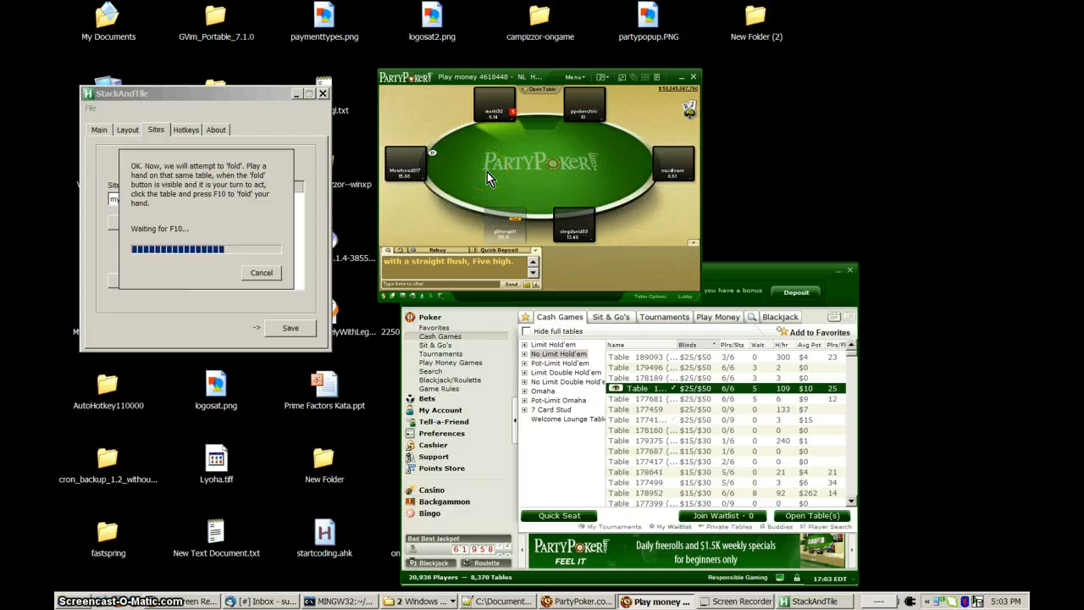
{"action": "left_click", "coordinate": [180, 183]}
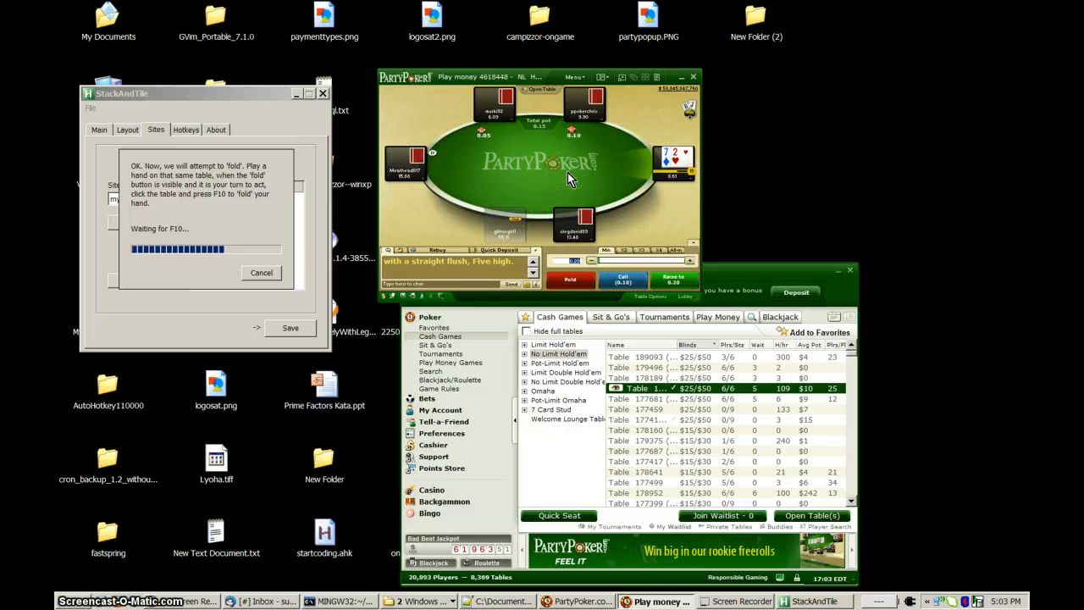
Test the fold action on the table, confirm that the hand folded, close the finished setup and save the site list.
{"action": "key", "text": "F10"}
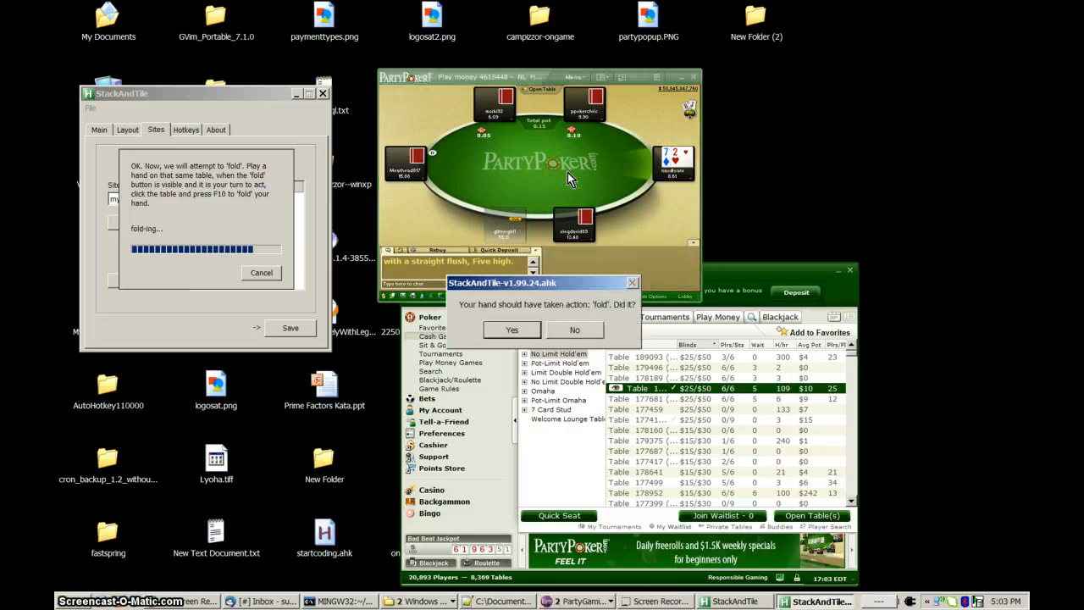
{"action": "left_click", "coordinate": [513, 330]}
{"action": "left_click", "coordinate": [243, 220]}
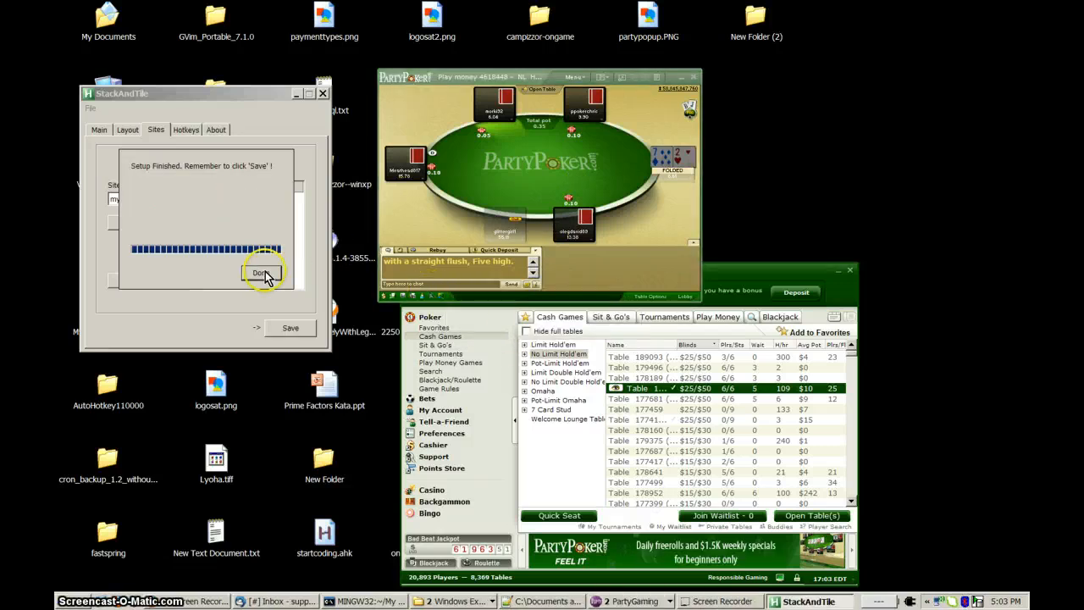
{"action": "left_click", "coordinate": [262, 274]}
{"action": "left_click", "coordinate": [290, 330]}
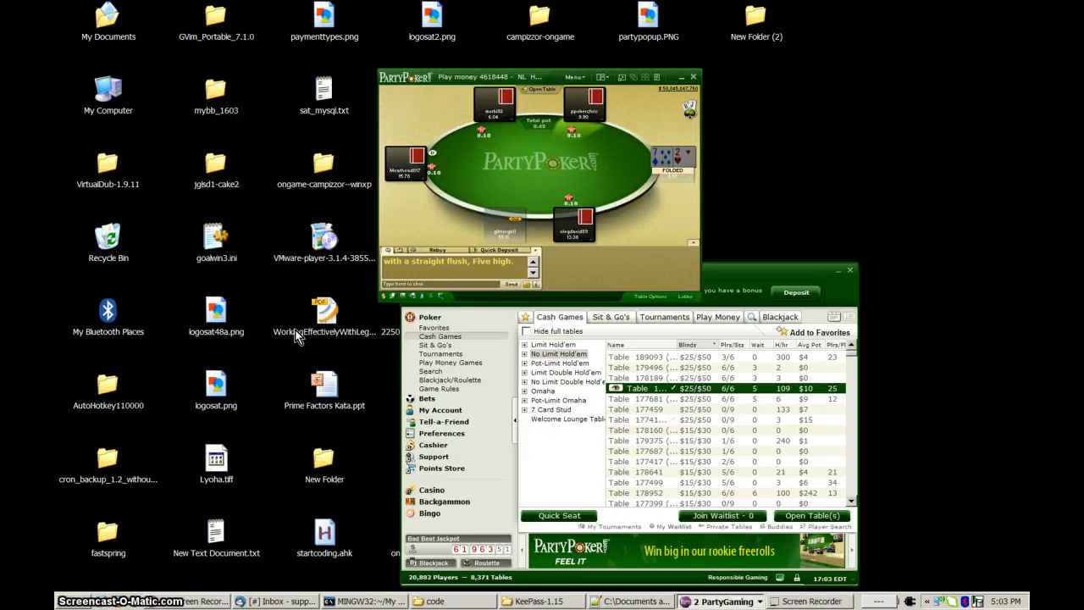
Check the saved site list in StackAndTile for the myPartyPoker entry.
{"action": "left_click", "coordinate": [250, 205]}
{"action": "left_click", "coordinate": [165, 133]}
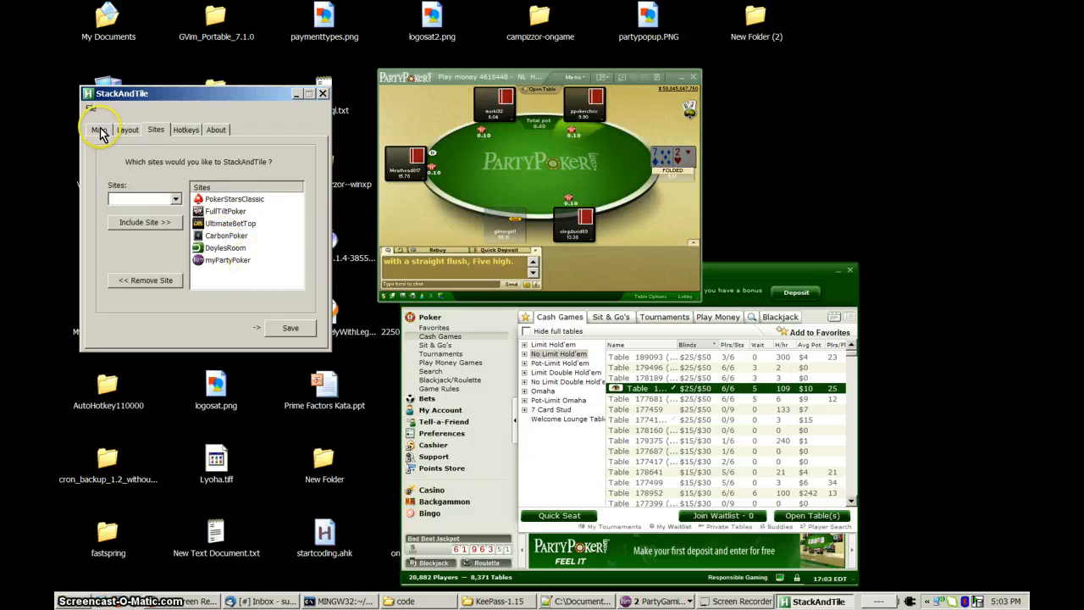
{"action": "left_click", "coordinate": [524, 182]}
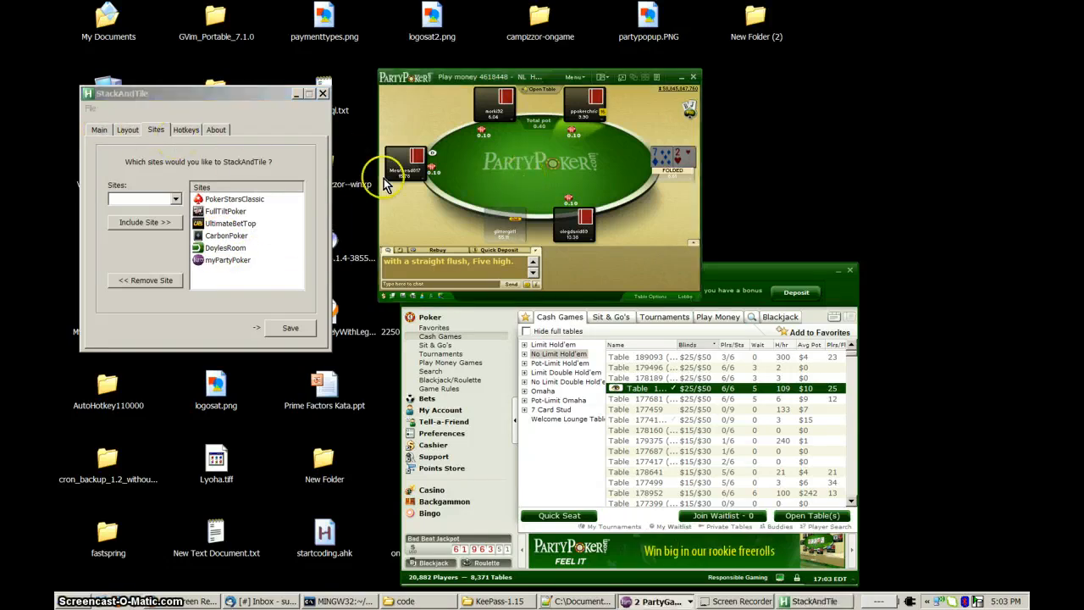
Review the New Tables slot choices in the layout settings, visualize the six-slot grid and close the preview.
{"action": "left_click", "coordinate": [127, 131]}
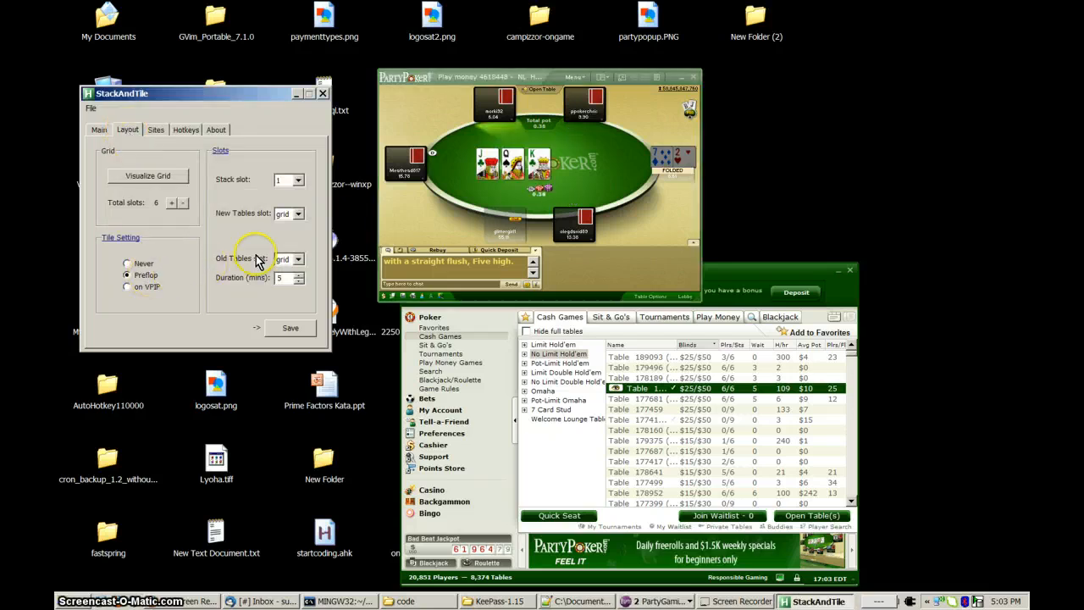
{"action": "left_click", "coordinate": [298, 215]}
{"action": "left_click", "coordinate": [182, 177]}
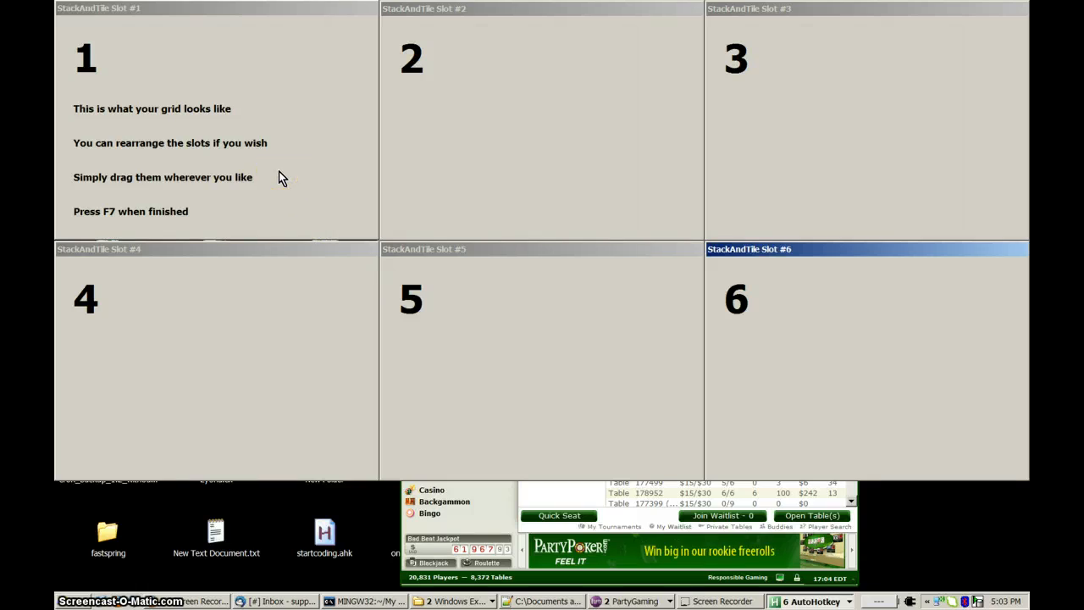
{"action": "key", "text": "F7"}
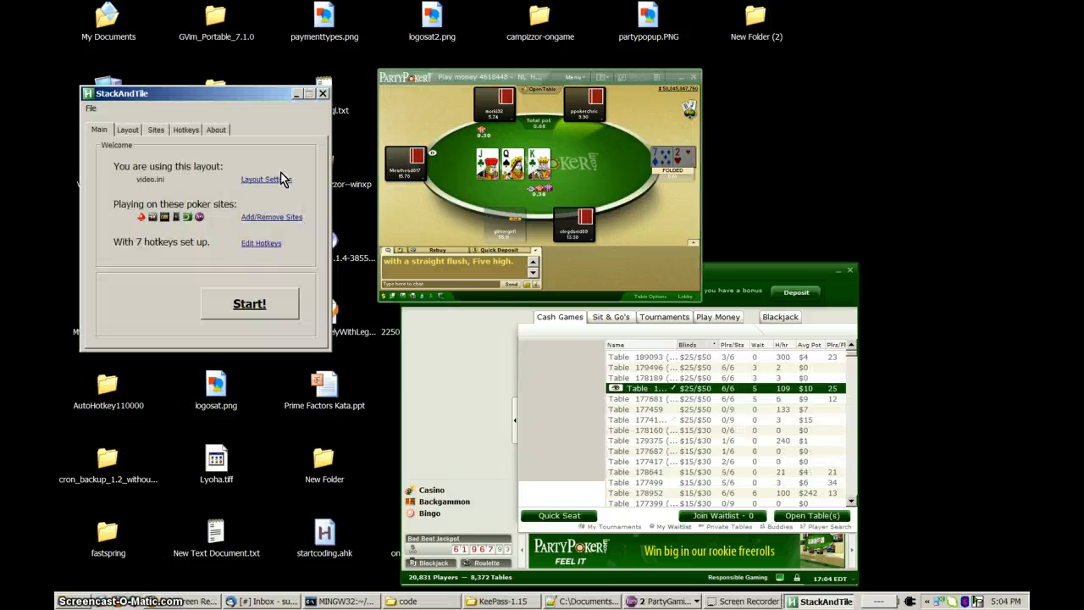
Start StackAndTile and move its window down below the first grid slot so the tiled tables stay clear.
{"action": "left_click", "coordinate": [271, 313]}
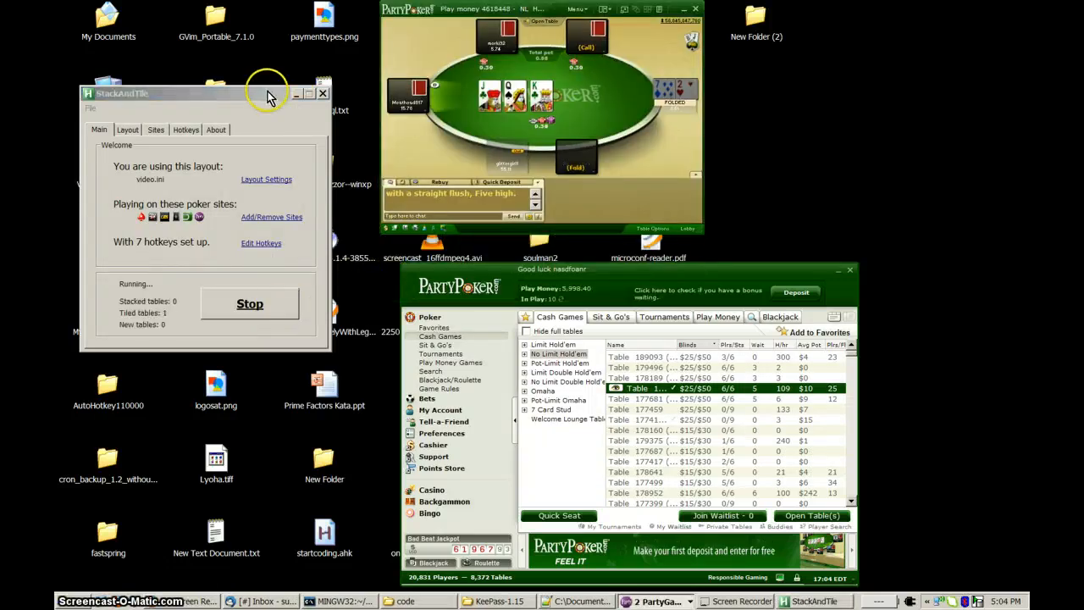
{"action": "left_click_drag", "start_coordinate": [280, 93], "coordinate": [291, 205]}
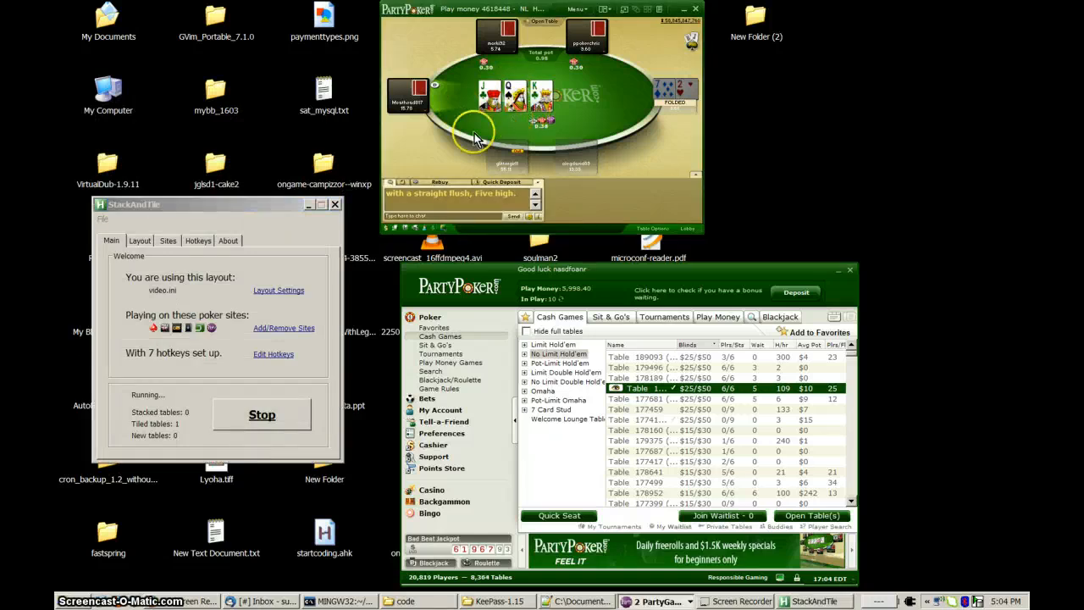
{"action": "left_click_drag", "start_coordinate": [298, 206], "coordinate": [298, 261]}
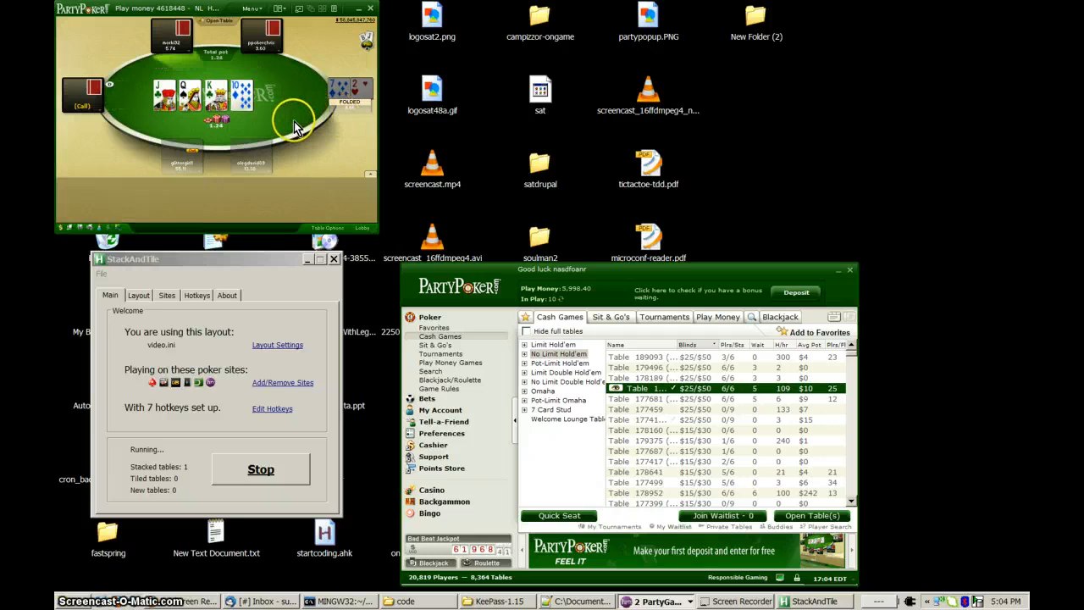
Examine the running layout's stack slot and tile settings while watching how the poker table is stacked and tiled.
{"action": "left_click", "coordinate": [275, 267]}
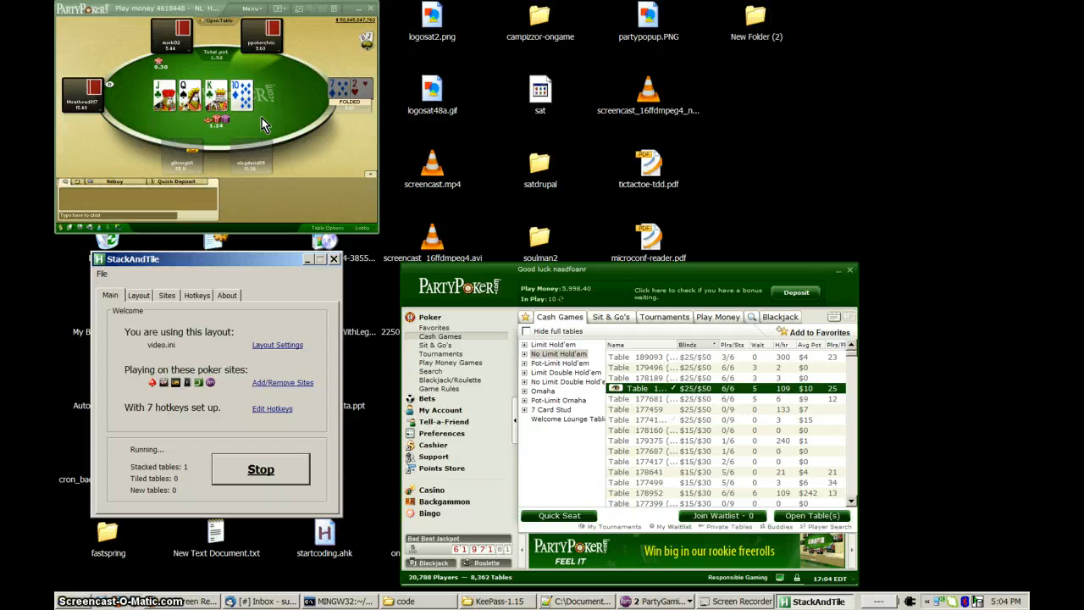
{"action": "left_click", "coordinate": [138, 295]}
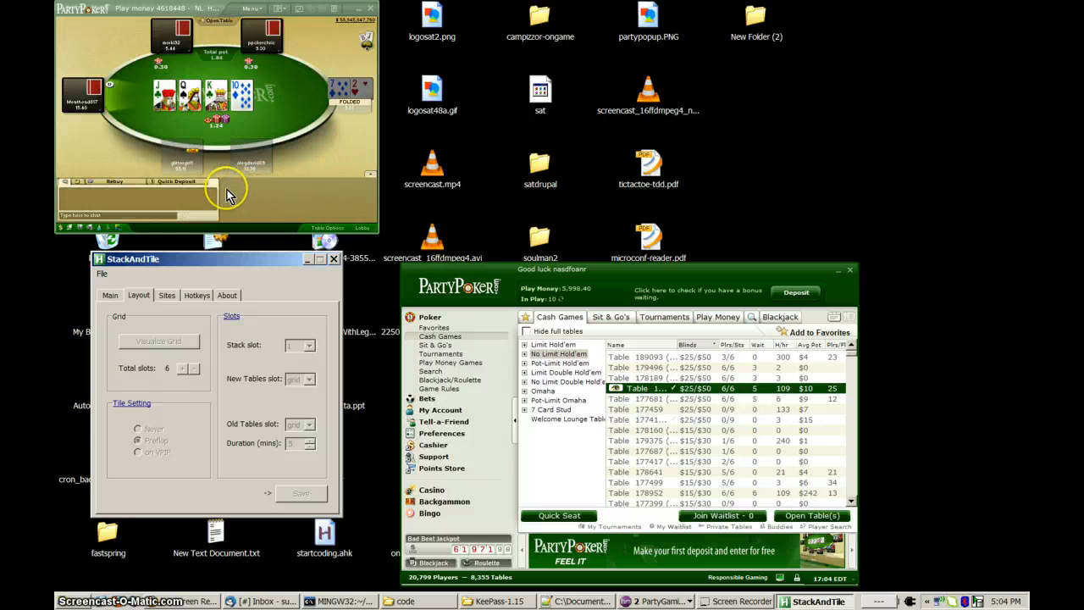
{"action": "left_click", "coordinate": [254, 108]}
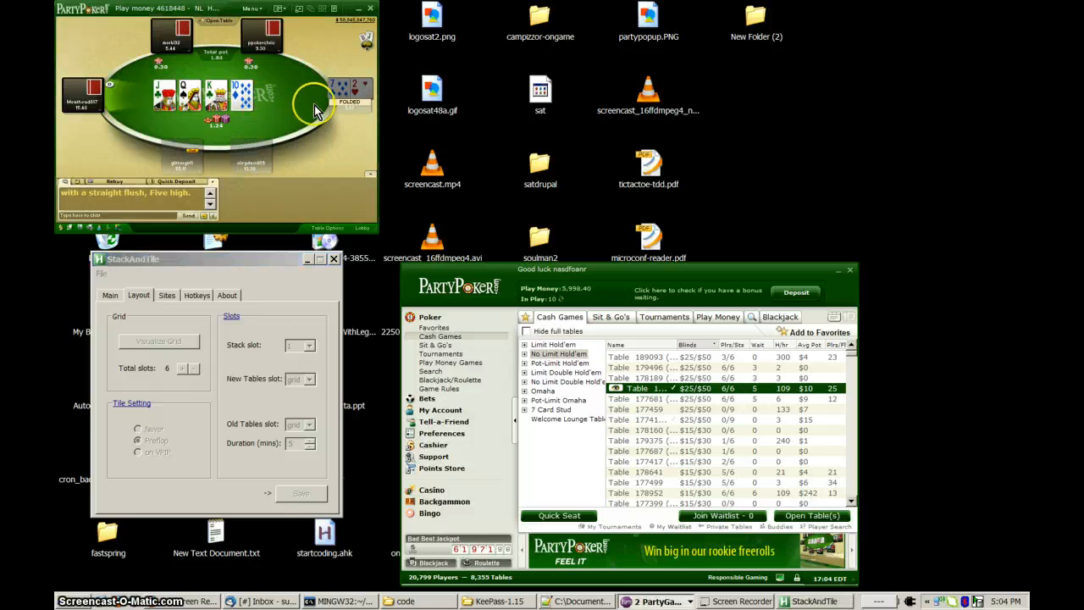
{"action": "left_click", "coordinate": [213, 277]}
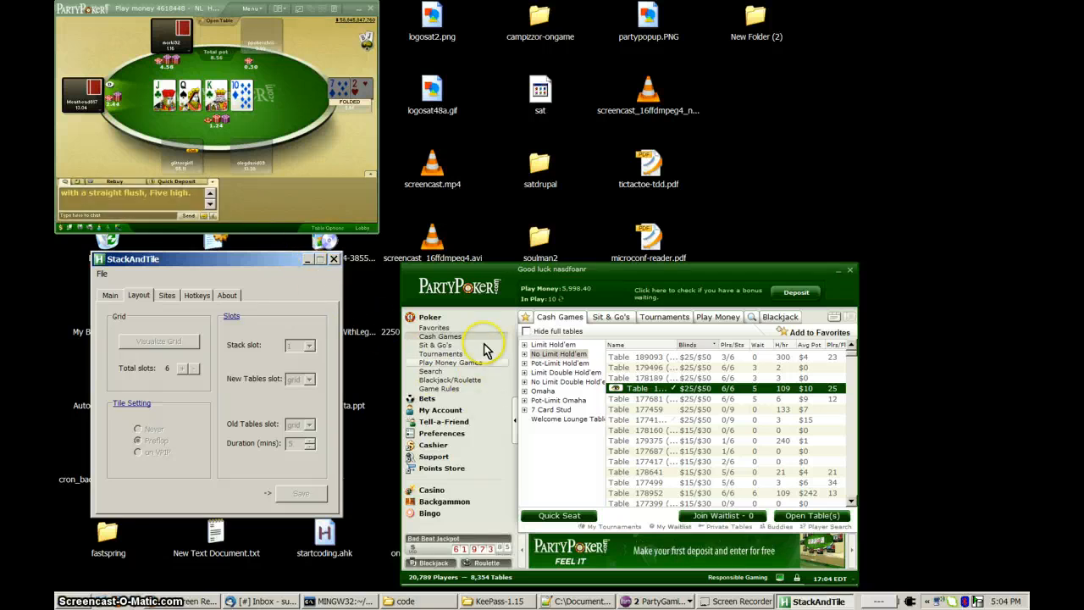
{"action": "left_click", "coordinate": [271, 126]}
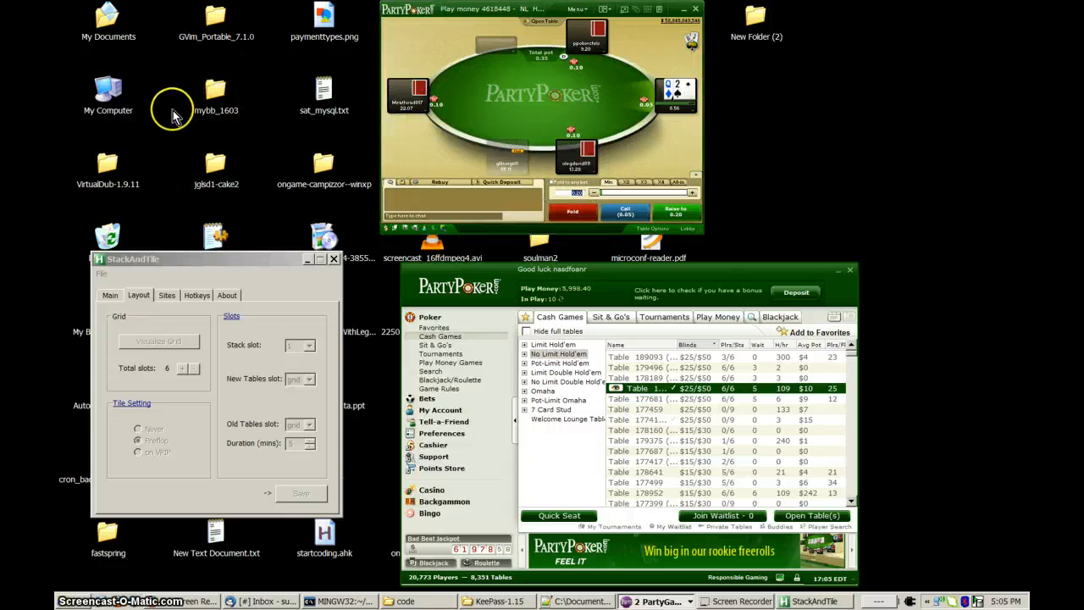
Call preflop and check the flop at the tiled poker table, and stop StackAndTile.
{"action": "left_click", "coordinate": [626, 213]}
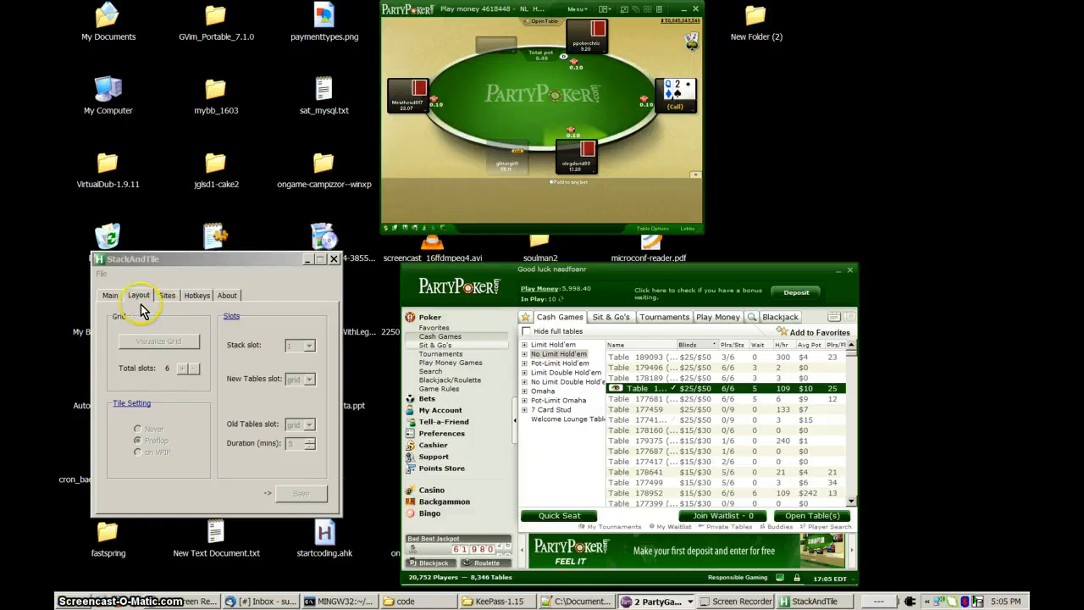
{"action": "left_click", "coordinate": [626, 214]}
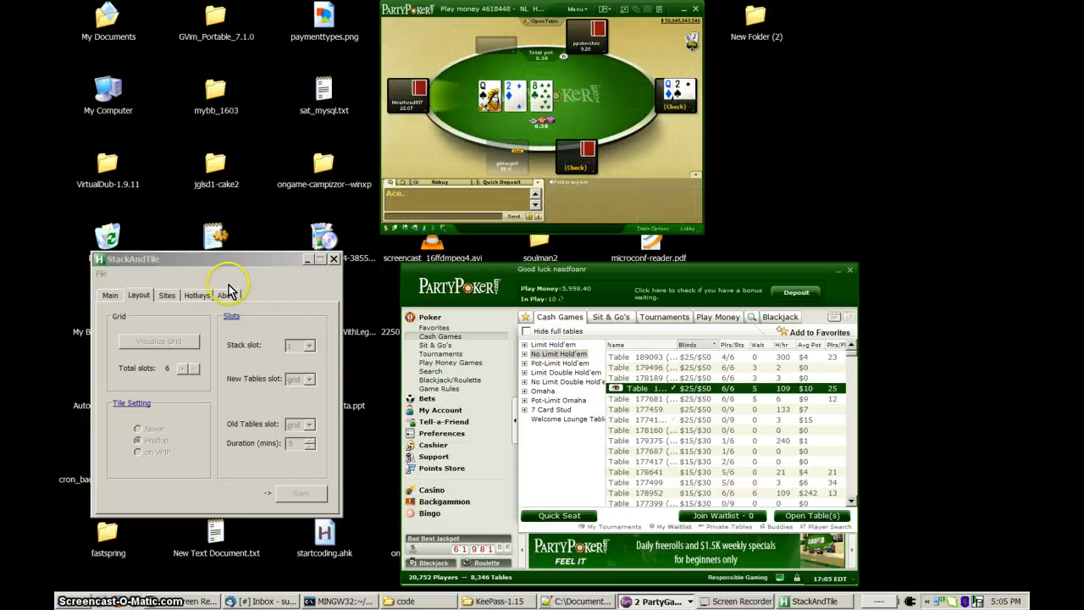
{"action": "left_click", "coordinate": [115, 296]}
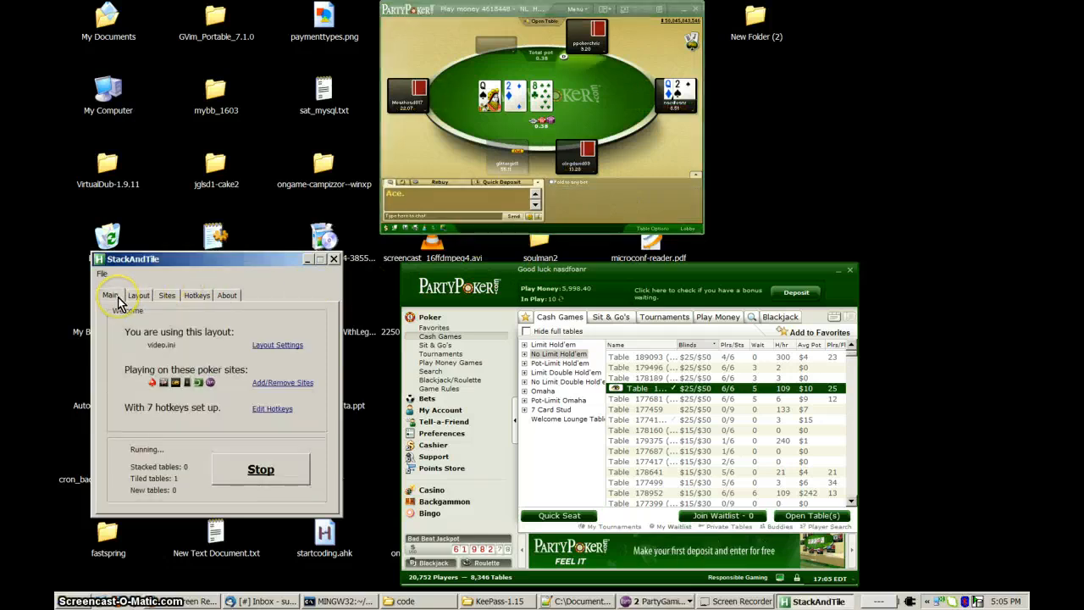
{"action": "left_click", "coordinate": [258, 472]}
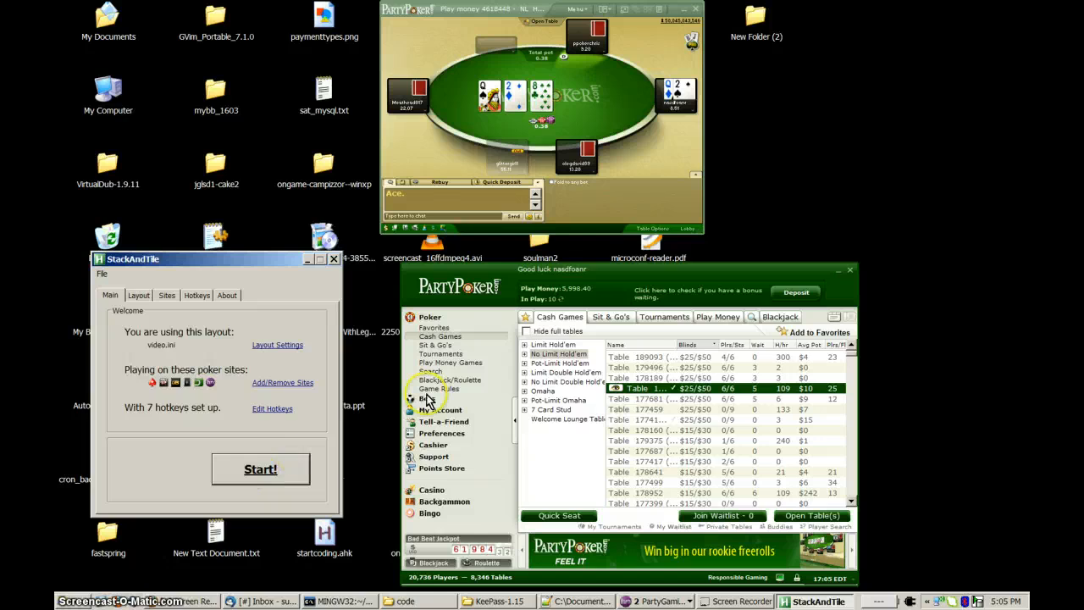
Move the PartyPoker lobby slightly up and to the right below the poker table, and call the 1.30 bet on the flop.
{"action": "left_click", "coordinate": [619, 279]}
{"action": "left_click_drag", "start_coordinate": [619, 288], "coordinate": [665, 269]}
{"action": "left_click", "coordinate": [637, 211]}
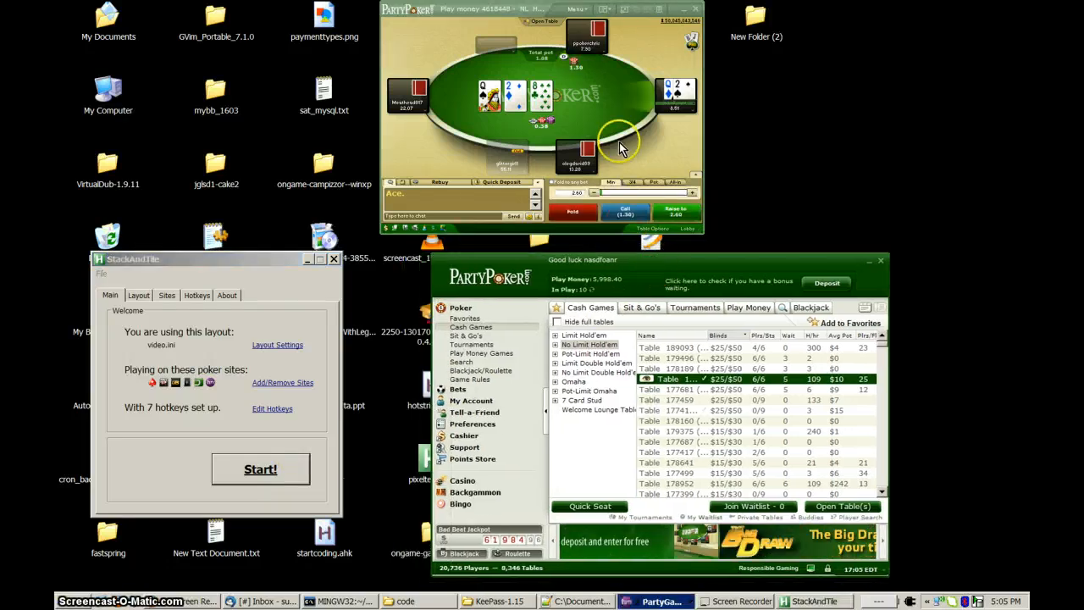
{"action": "left_click", "coordinate": [637, 213]}
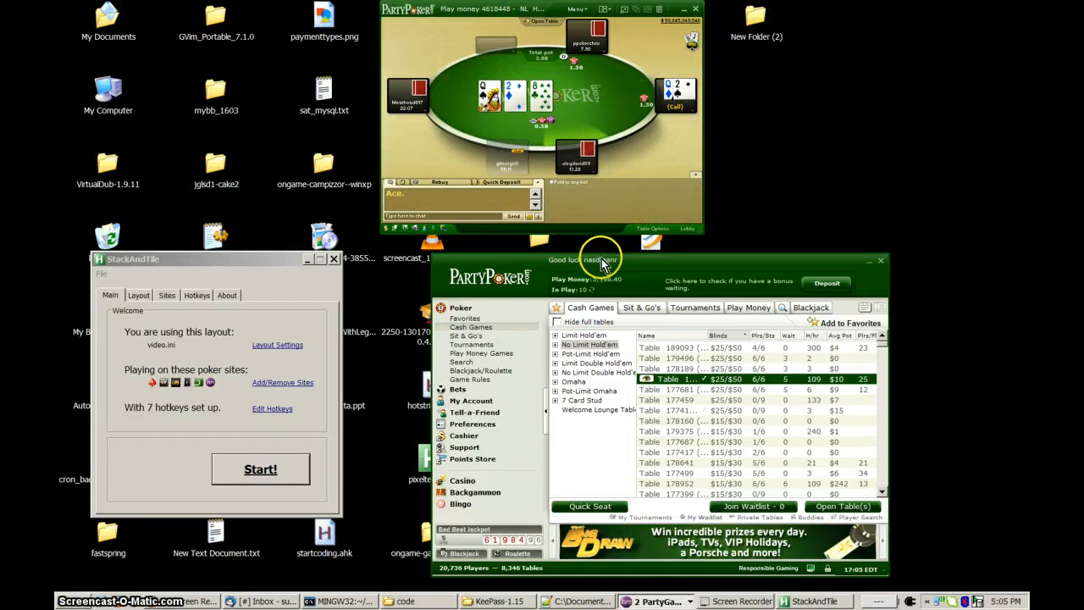
{"action": "left_click_drag", "start_coordinate": [603, 263], "coordinate": [608, 258]}
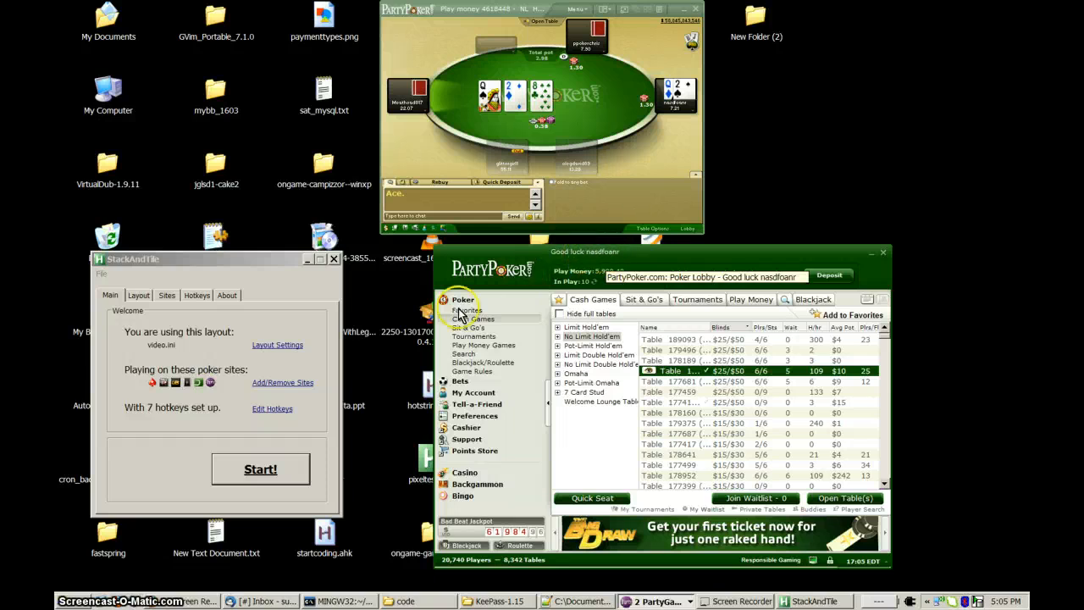
{"action": "left_click", "coordinate": [753, 601]}
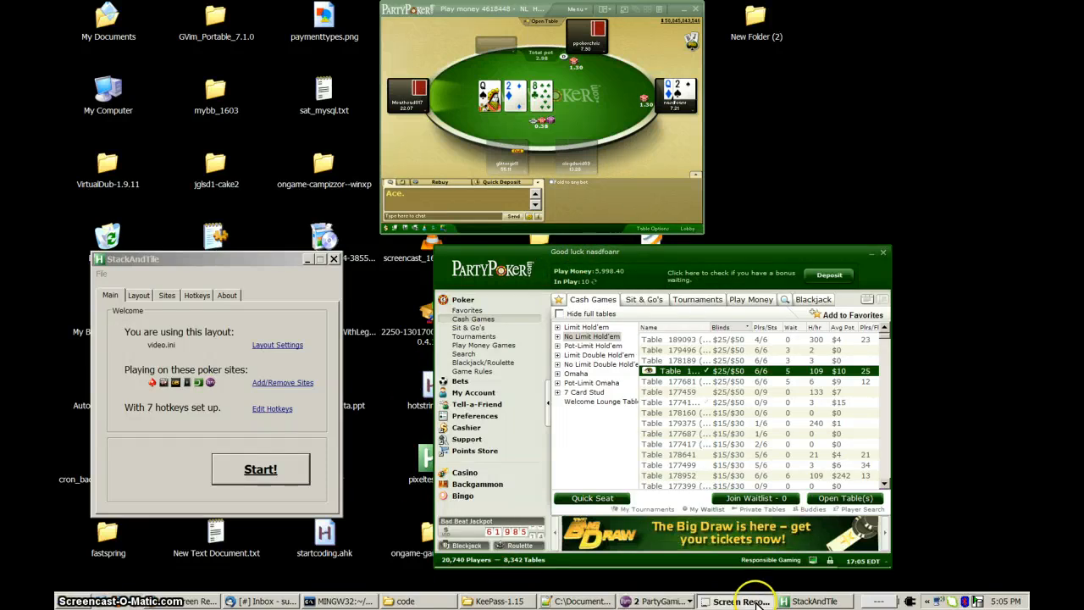